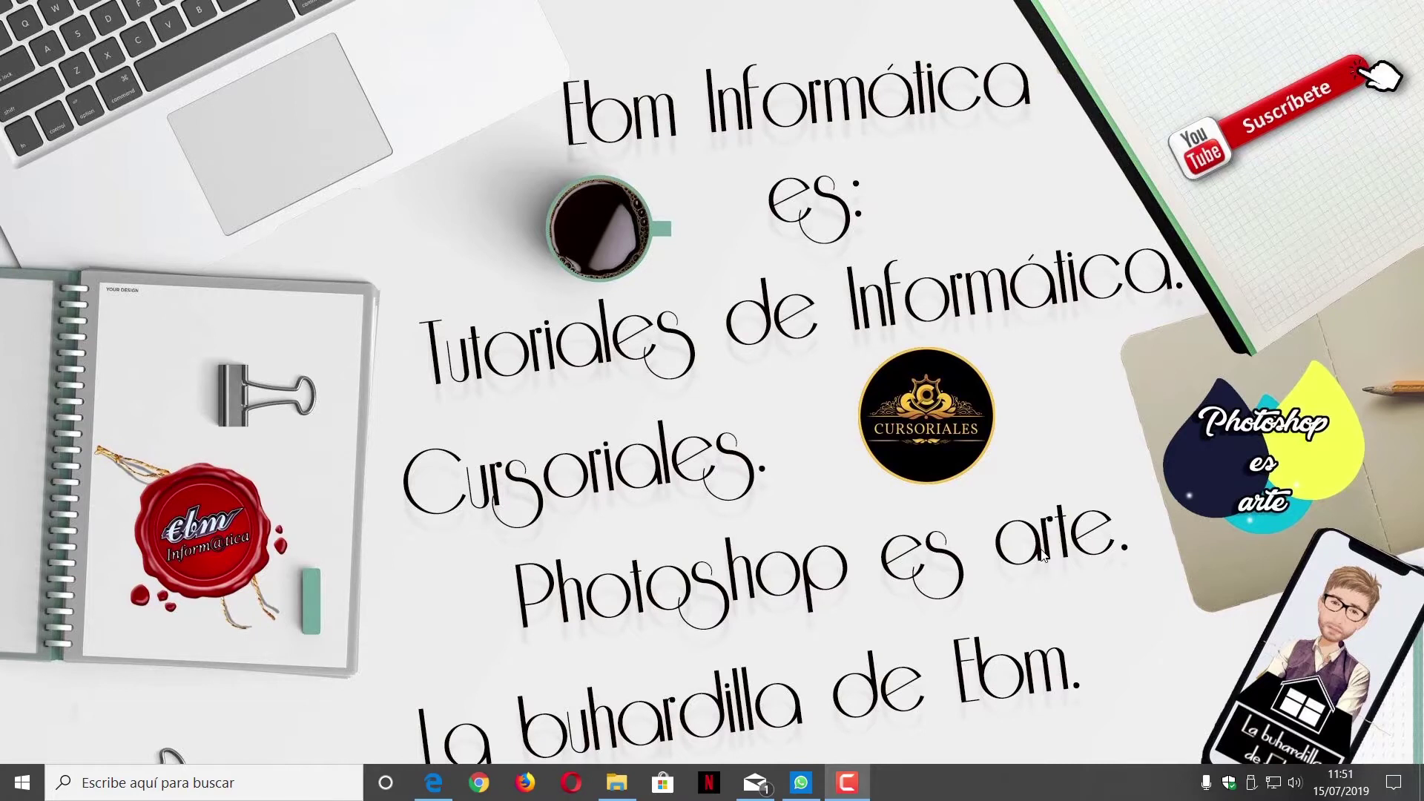
Launch Word from the Start menu and create a Documento en blanco (Documento1).
{"action": "left_click", "coordinate": [18, 792]}
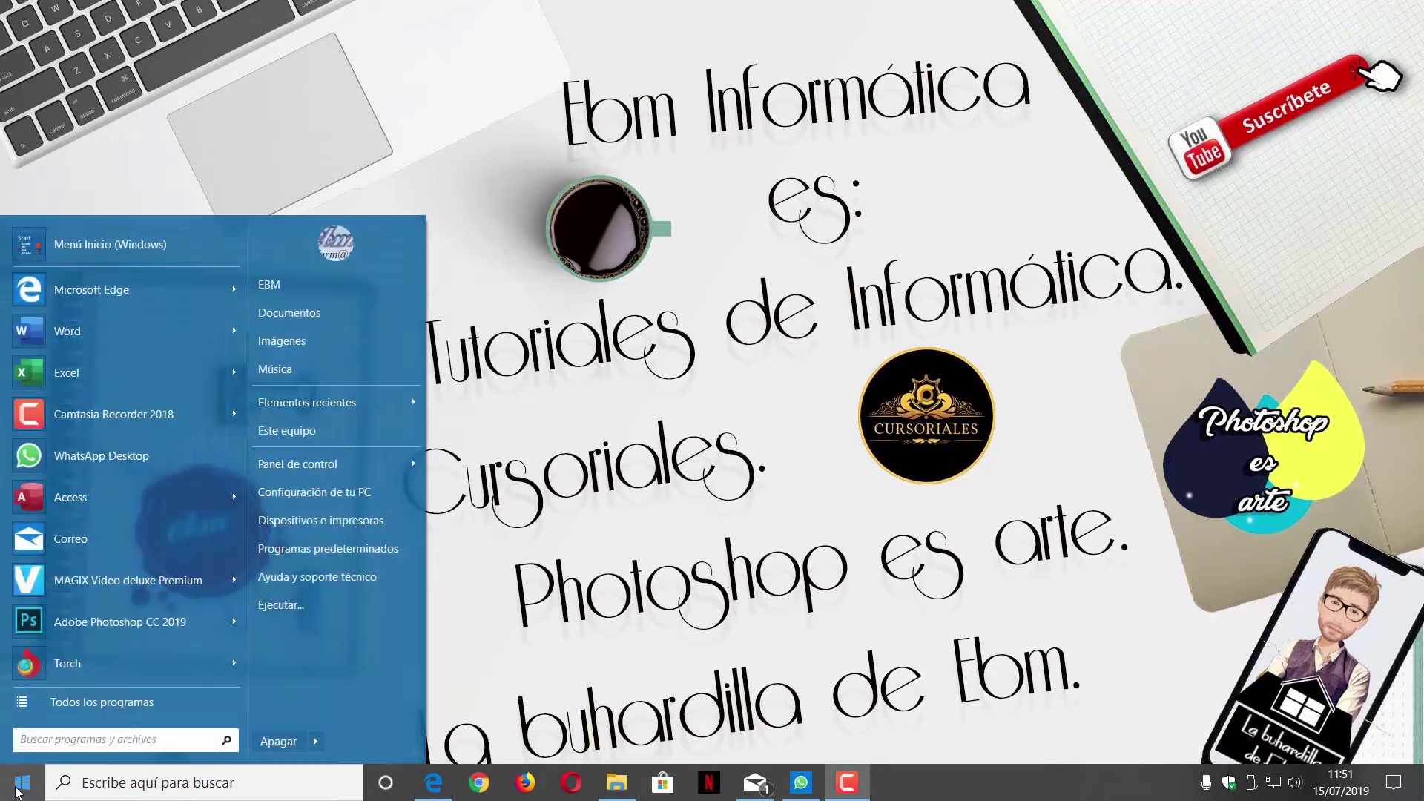
{"action": "left_click", "coordinate": [132, 332]}
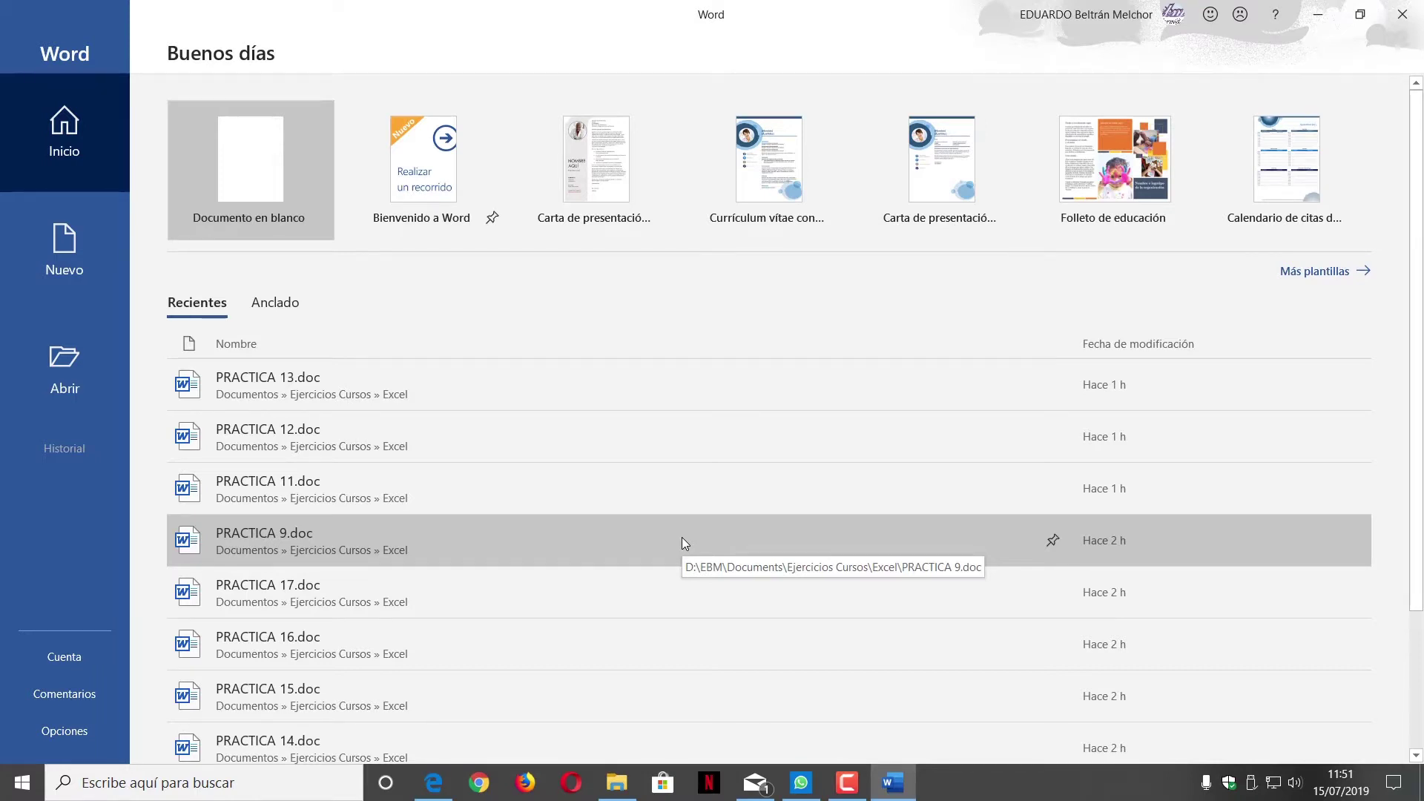
{"action": "left_click", "coordinate": [246, 188]}
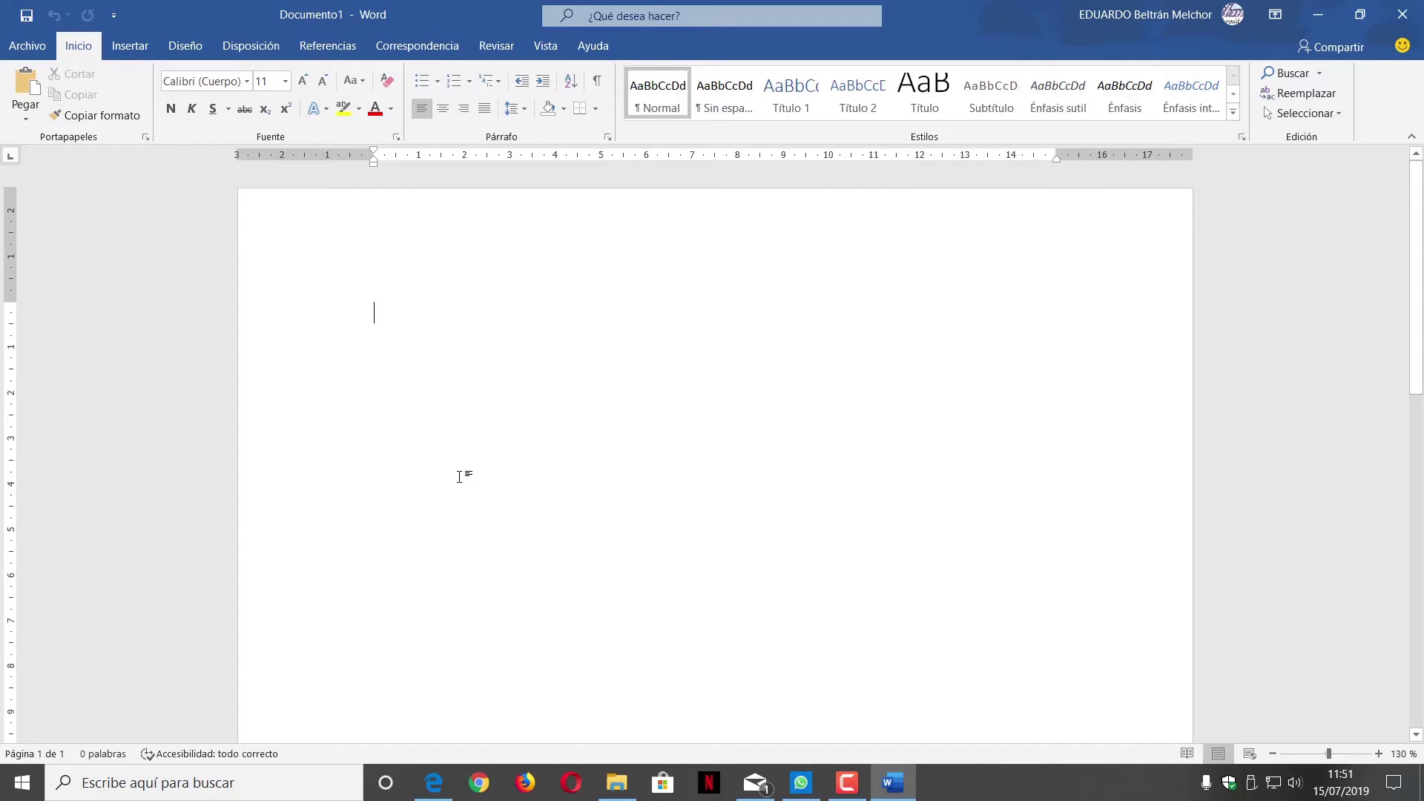
Generate sample paragraphs with =rand(20,10), then scroll through the six pages and back to the top.
{"action": "type", "text": "=rand("}
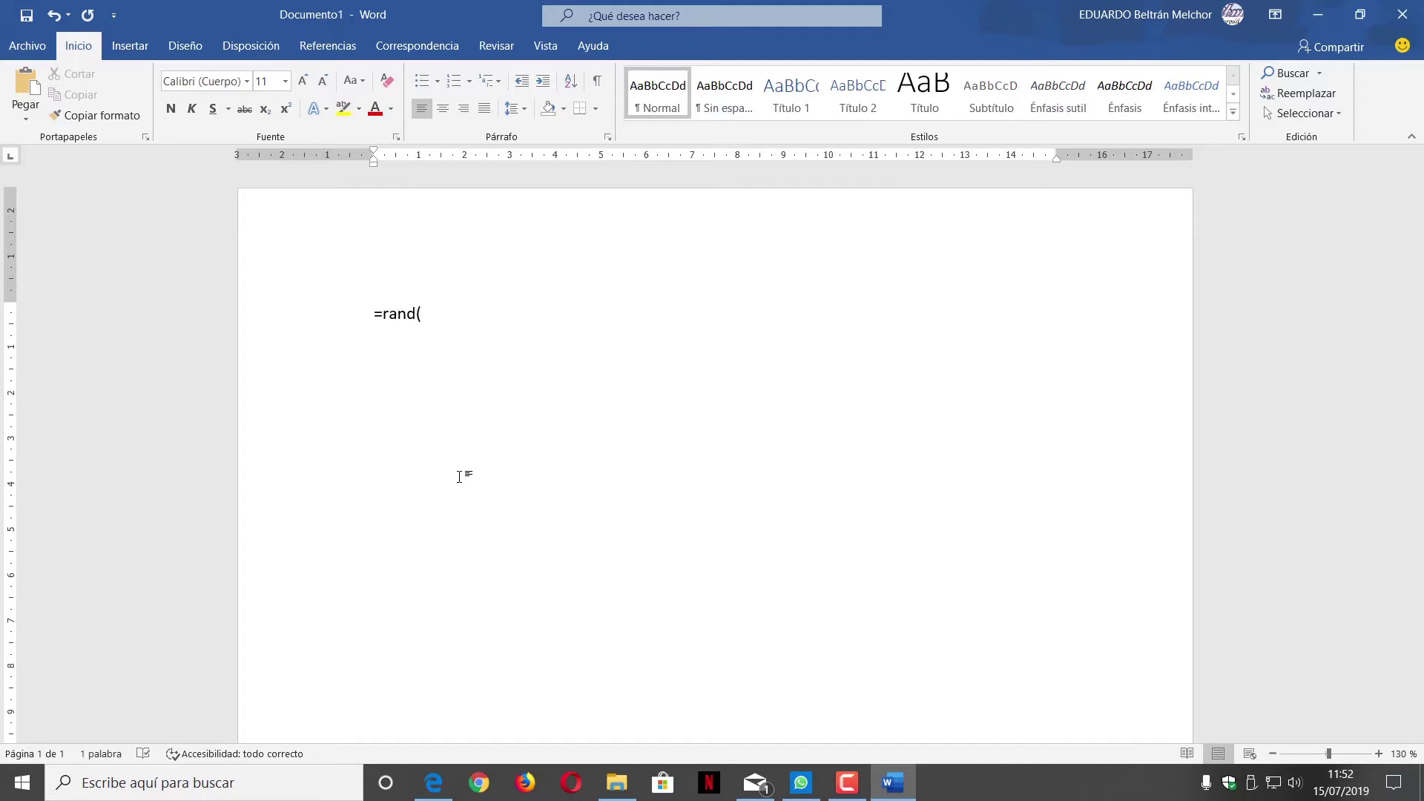
{"action": "type", "text": "20,10)"}
{"action": "key", "text": "Return"}
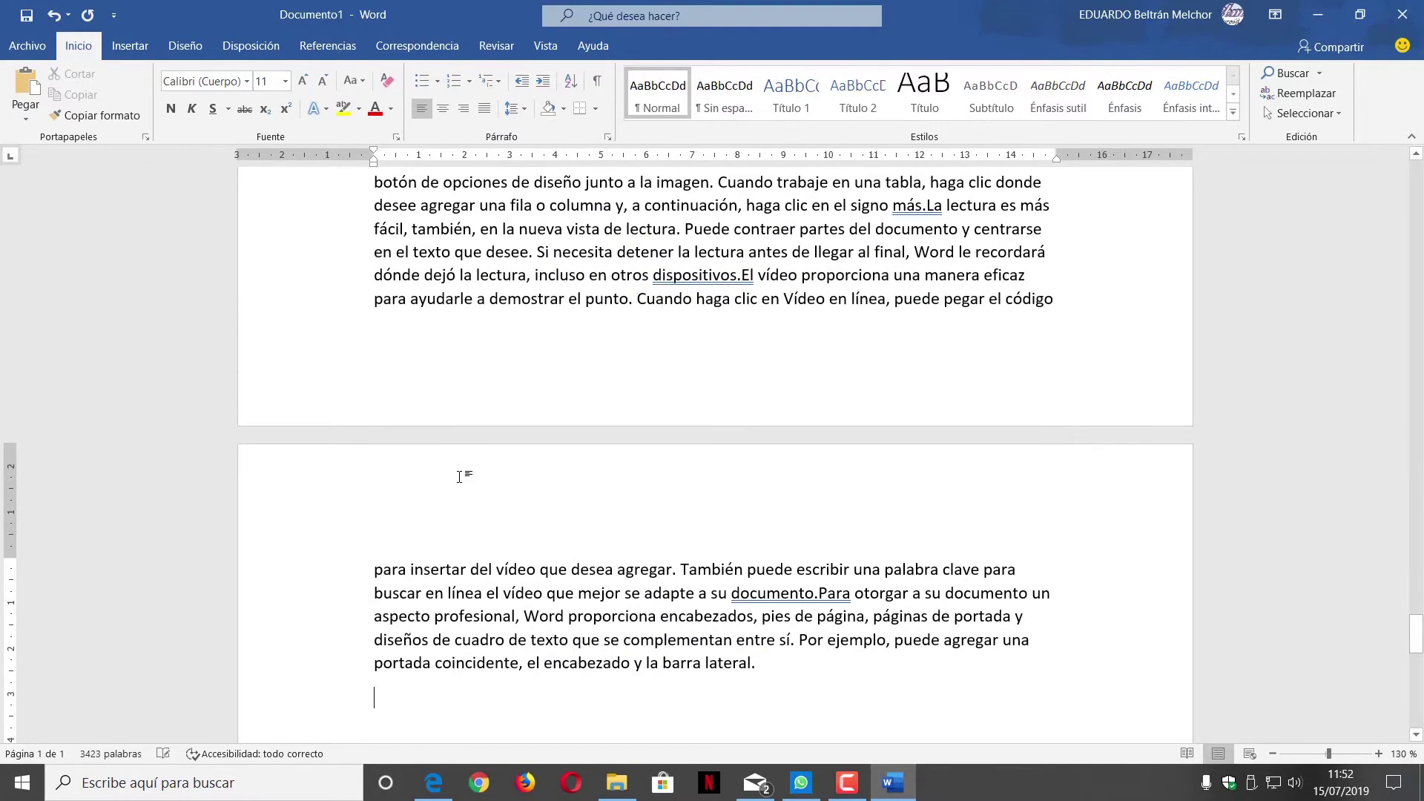
{"action": "scroll", "coordinate": [459, 476], "scroll_direction": "down", "scroll_amount": 3}
{"action": "scroll", "coordinate": [459, 476], "scroll_direction": "down", "scroll_amount": 3}
{"action": "scroll", "coordinate": [537, 438], "scroll_direction": "down", "scroll_amount": 3}
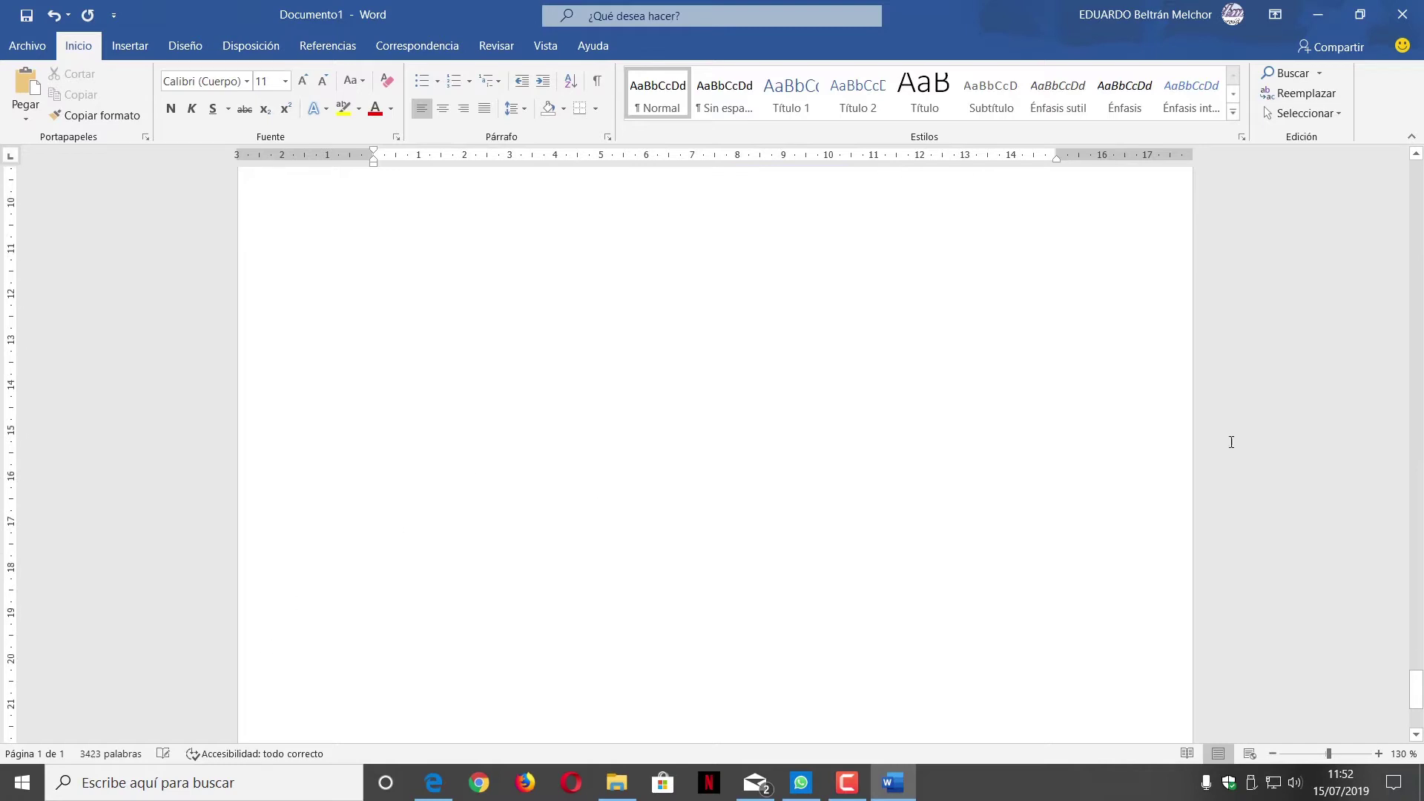
{"action": "left_click_drag", "start_coordinate": [1416, 690], "coordinate": [1415, 710]}
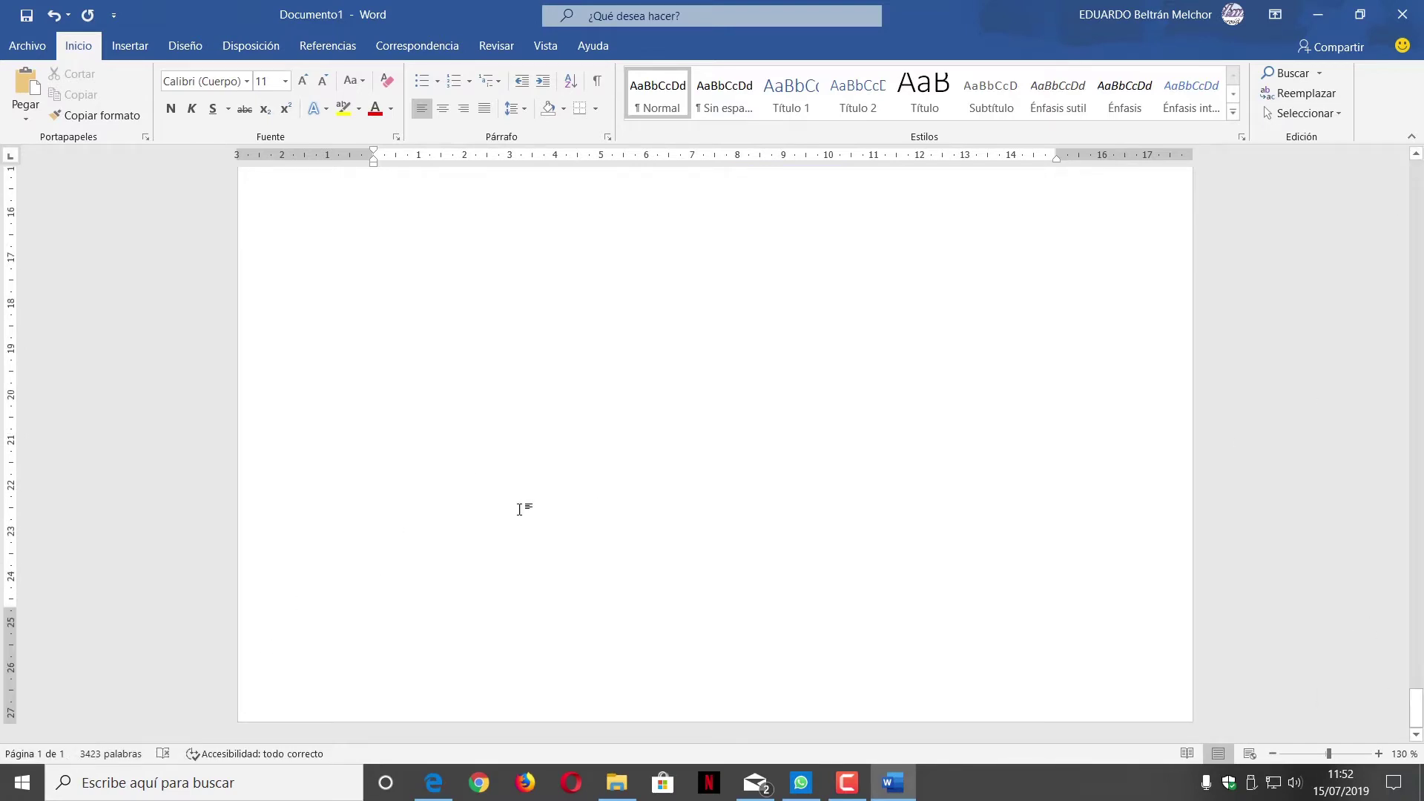
{"action": "scroll", "coordinate": [585, 483], "scroll_direction": "up", "scroll_amount": 10}
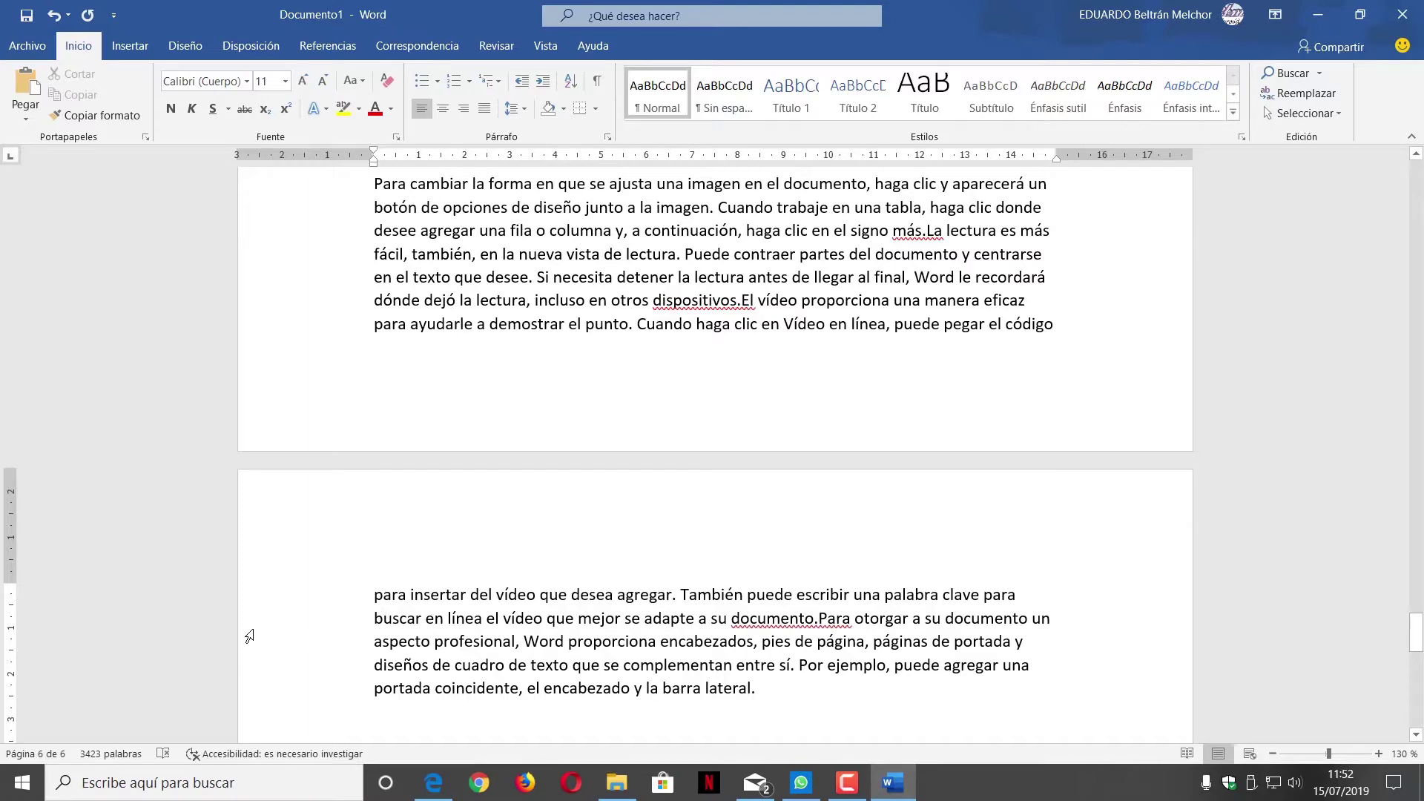
{"action": "scroll", "coordinate": [1132, 467], "scroll_direction": "up", "scroll_amount": 3}
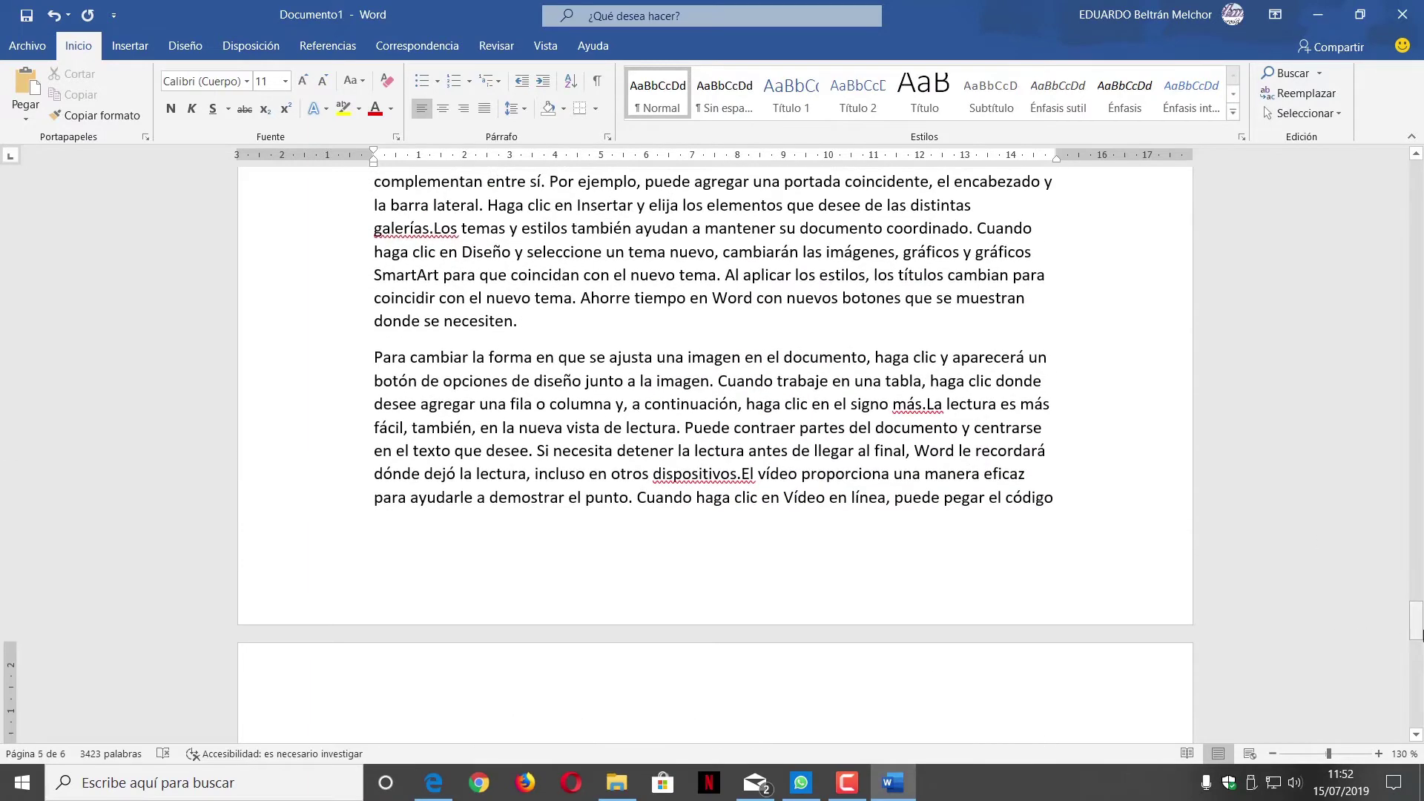
{"action": "left_click_drag", "start_coordinate": [1418, 623], "coordinate": [1417, 172]}
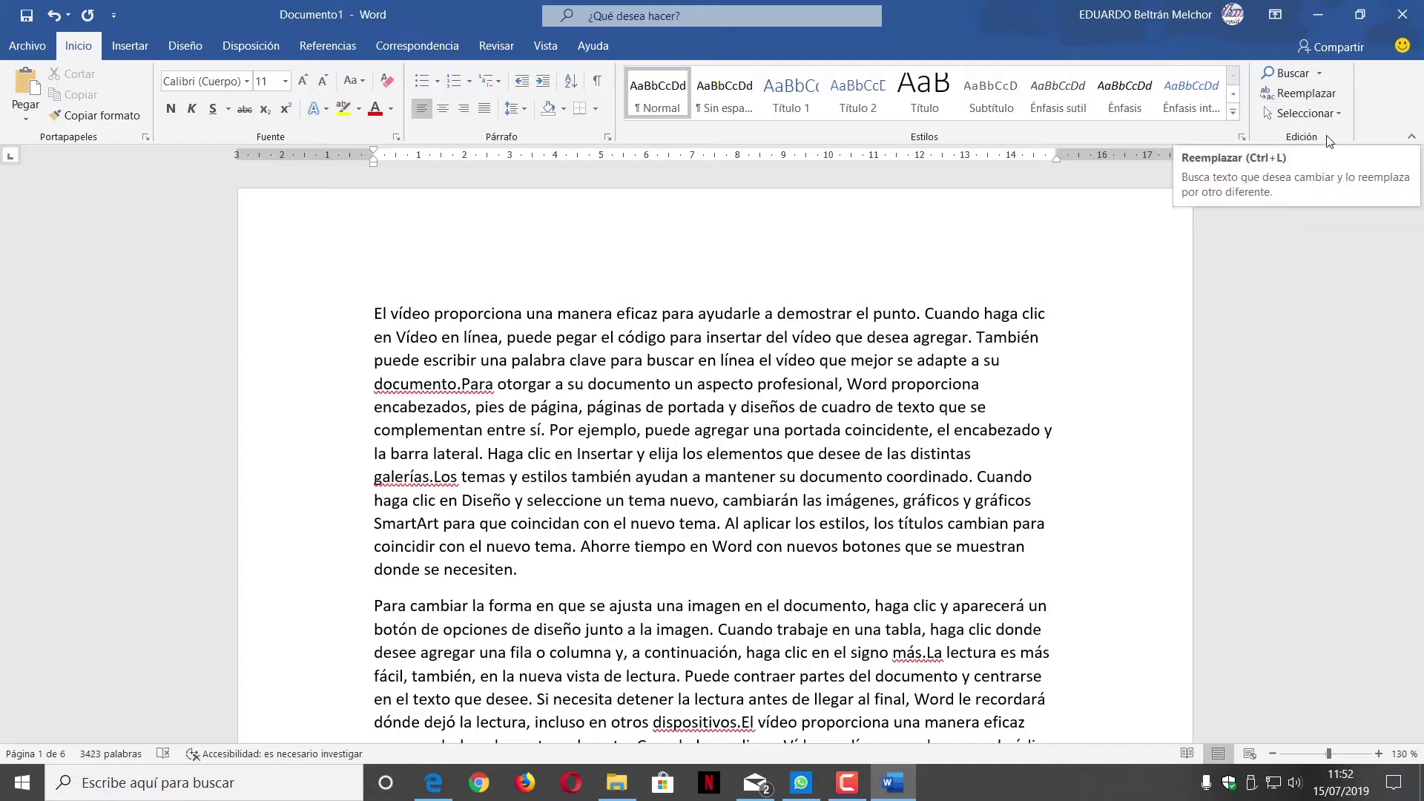
Search for 'imagen' in the Navegación pane beside the document.
{"action": "left_click", "coordinate": [1318, 74]}
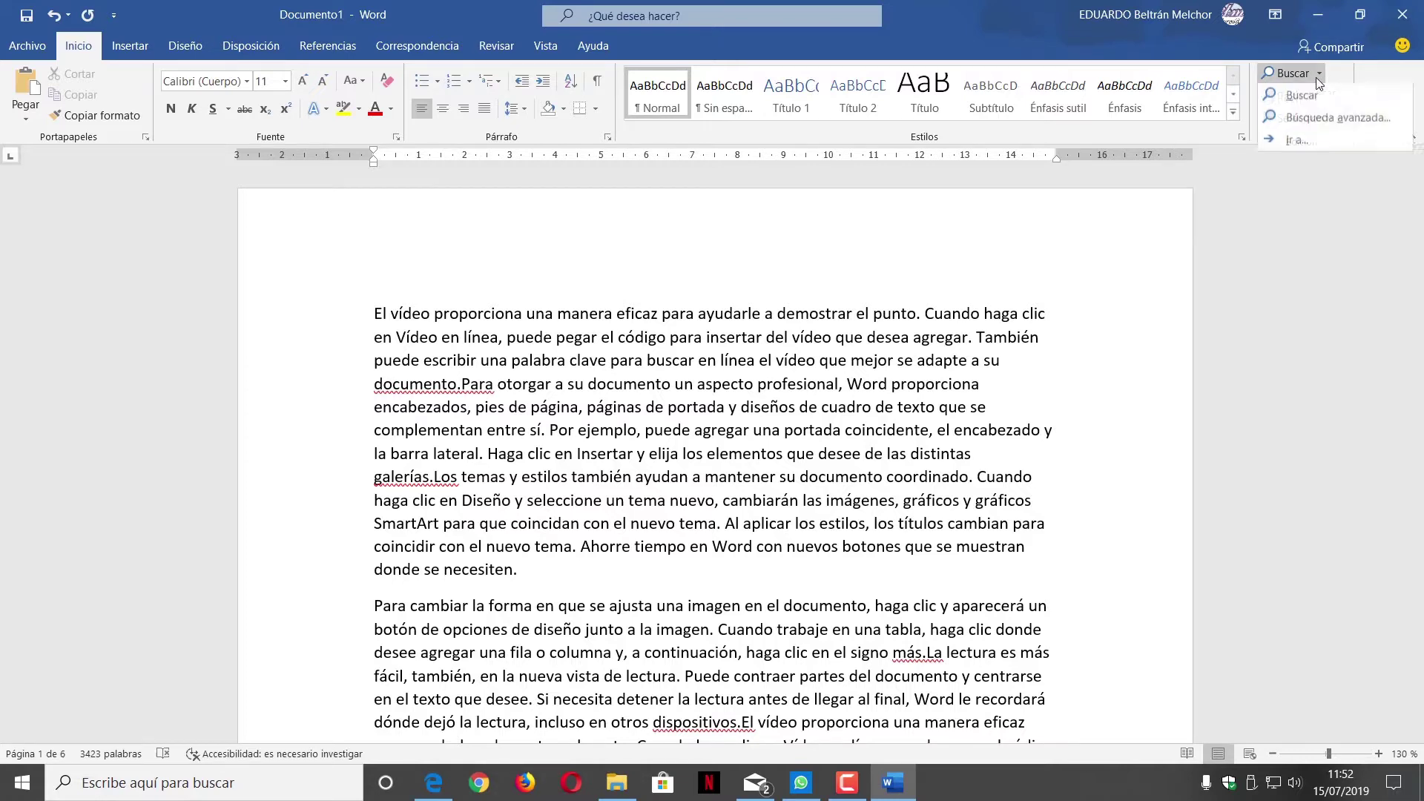
{"action": "left_click", "coordinate": [1316, 78]}
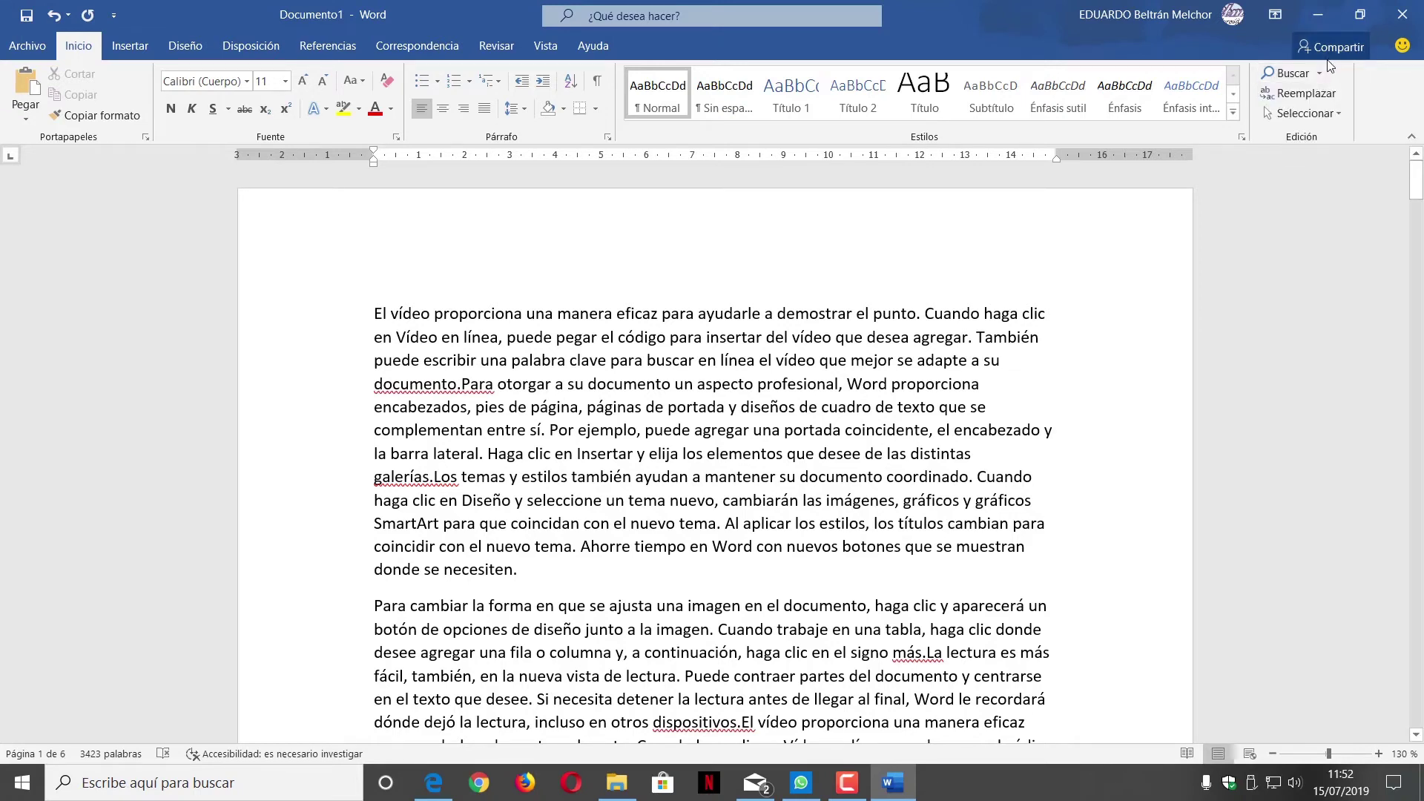
{"action": "left_click", "coordinate": [1291, 74]}
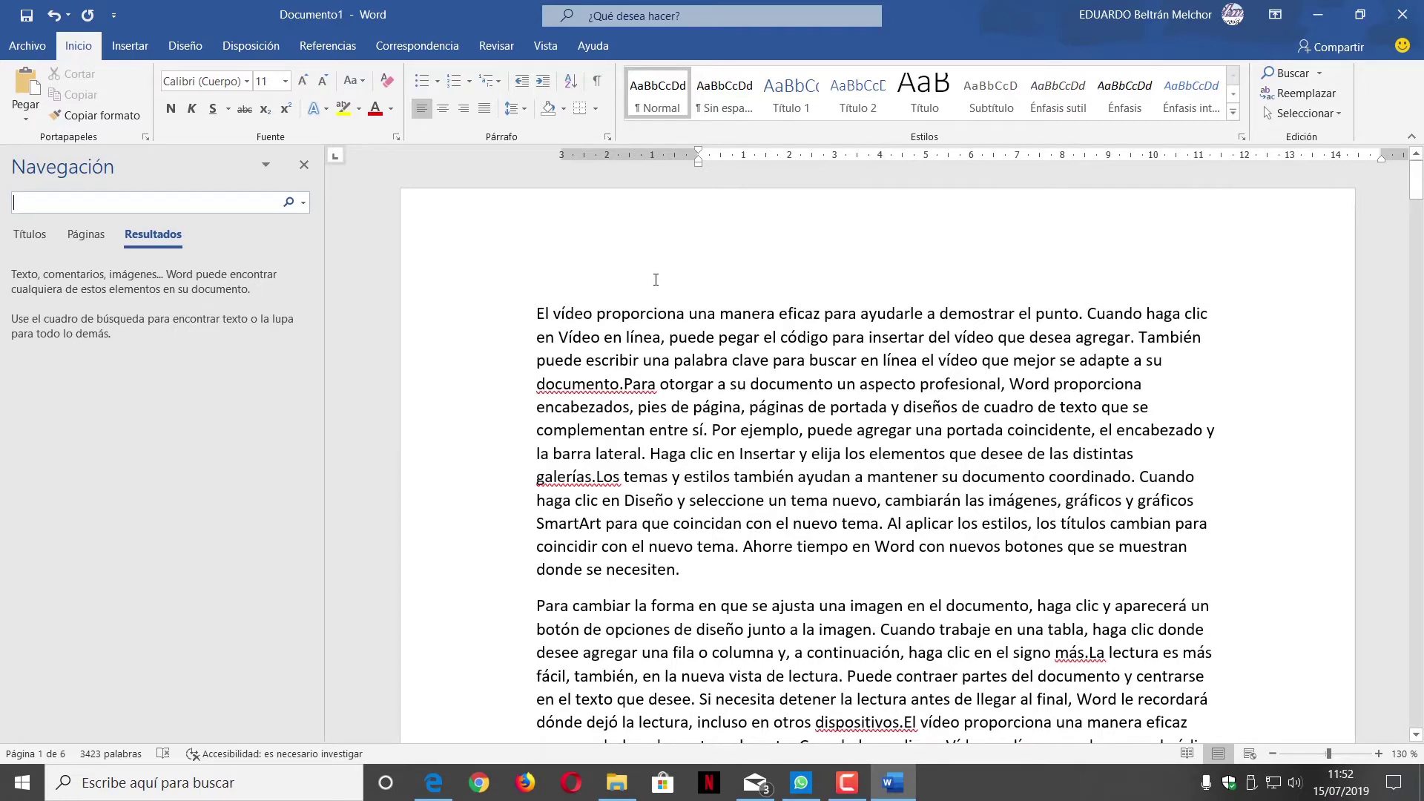
{"action": "type", "text": "imagen"}
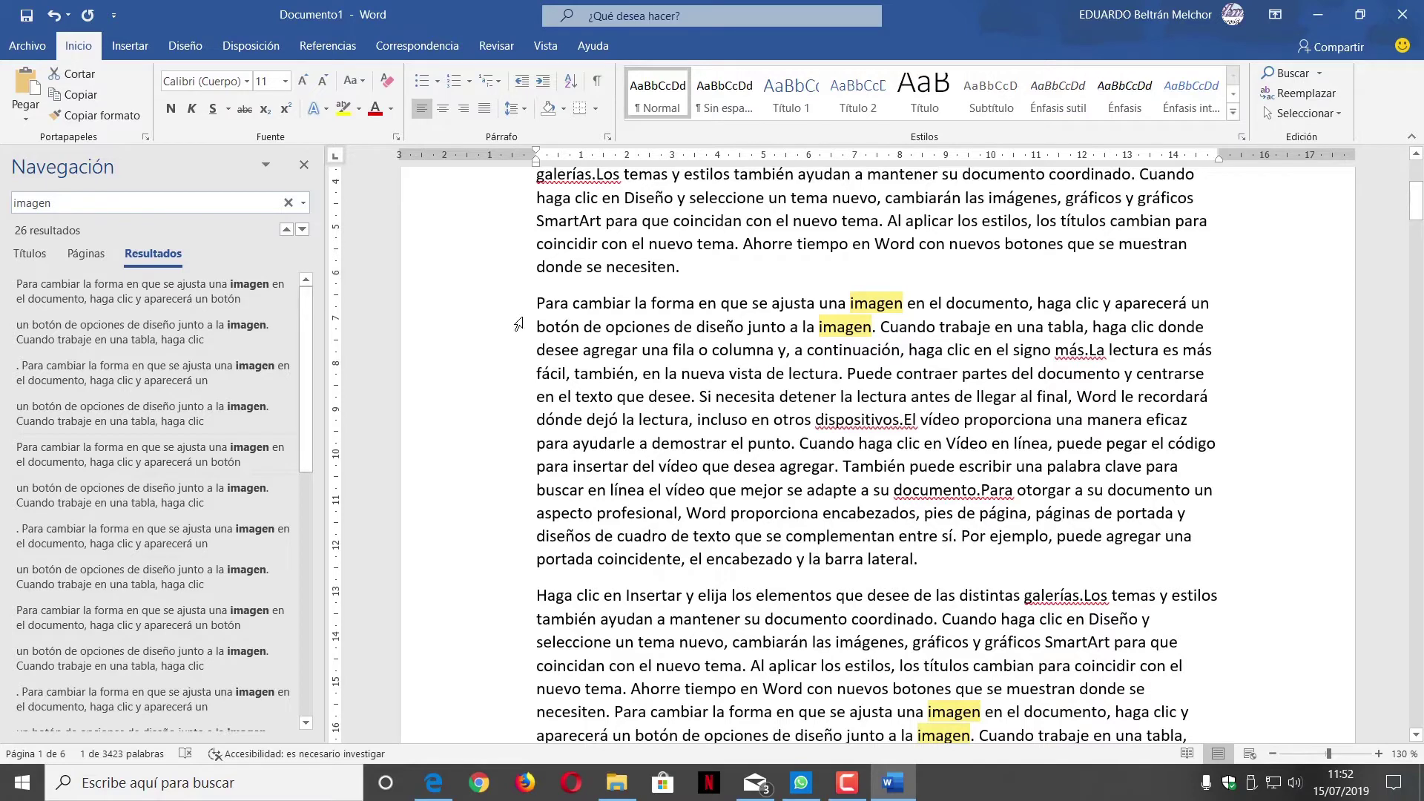
Go to the 21st of the 26 'imagen' results on page 5, then close the pane.
{"action": "scroll", "coordinate": [1085, 378], "scroll_direction": "down", "scroll_amount": 5}
{"action": "scroll", "coordinate": [1085, 379], "scroll_direction": "down", "scroll_amount": 2}
{"action": "scroll", "coordinate": [1085, 378], "scroll_direction": "down", "scroll_amount": 5}
{"action": "scroll", "coordinate": [1085, 378], "scroll_direction": "down", "scroll_amount": 5}
{"action": "scroll", "coordinate": [1085, 378], "scroll_direction": "down", "scroll_amount": 3}
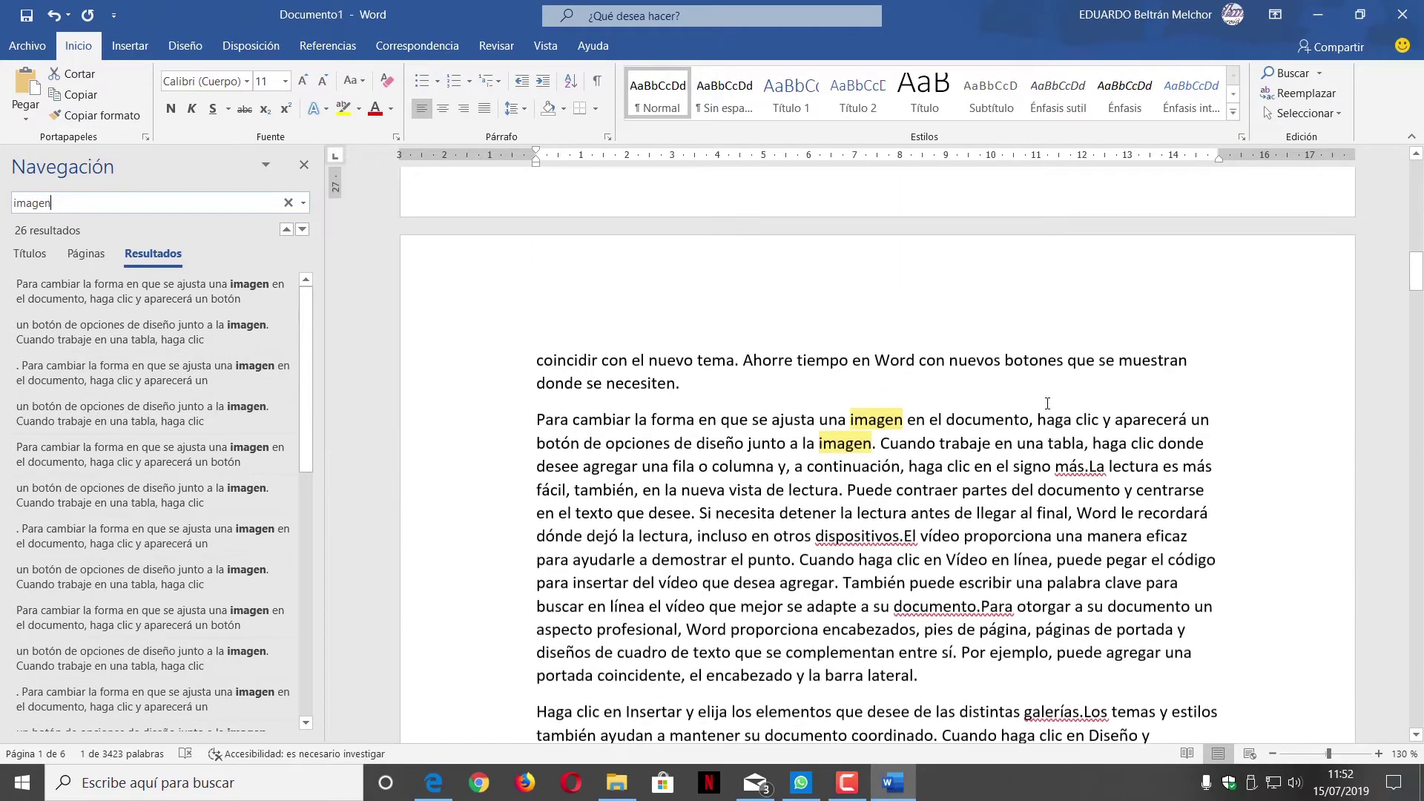
{"action": "scroll", "coordinate": [850, 413], "scroll_direction": "down", "scroll_amount": 2}
{"action": "scroll", "coordinate": [878, 393], "scroll_direction": "down", "scroll_amount": 3}
{"action": "scroll", "coordinate": [878, 393], "scroll_direction": "down", "scroll_amount": 3}
{"action": "scroll", "coordinate": [878, 393], "scroll_direction": "down", "scroll_amount": 3}
{"action": "scroll", "coordinate": [878, 393], "scroll_direction": "down", "scroll_amount": 1}
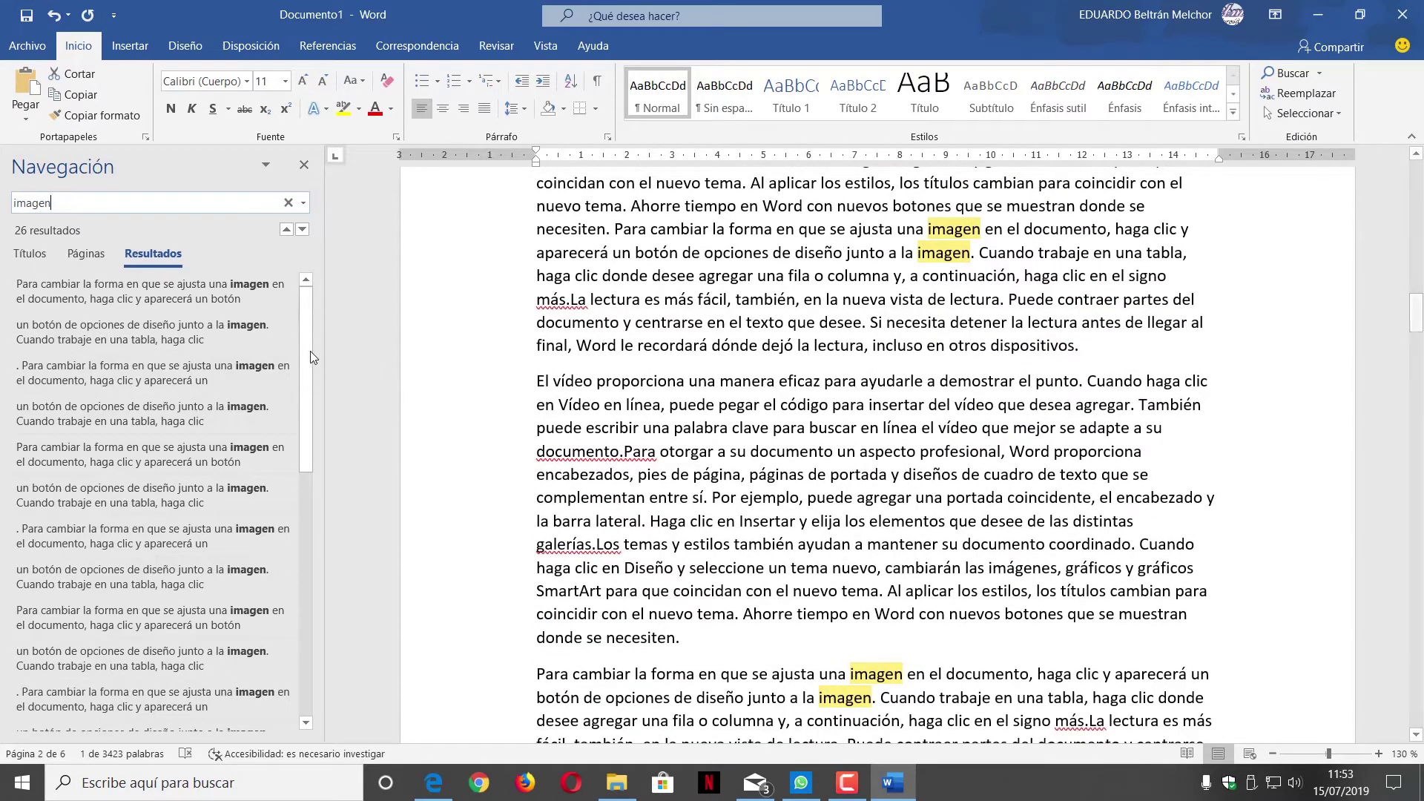
{"action": "left_click_drag", "start_coordinate": [310, 350], "coordinate": [318, 606]}
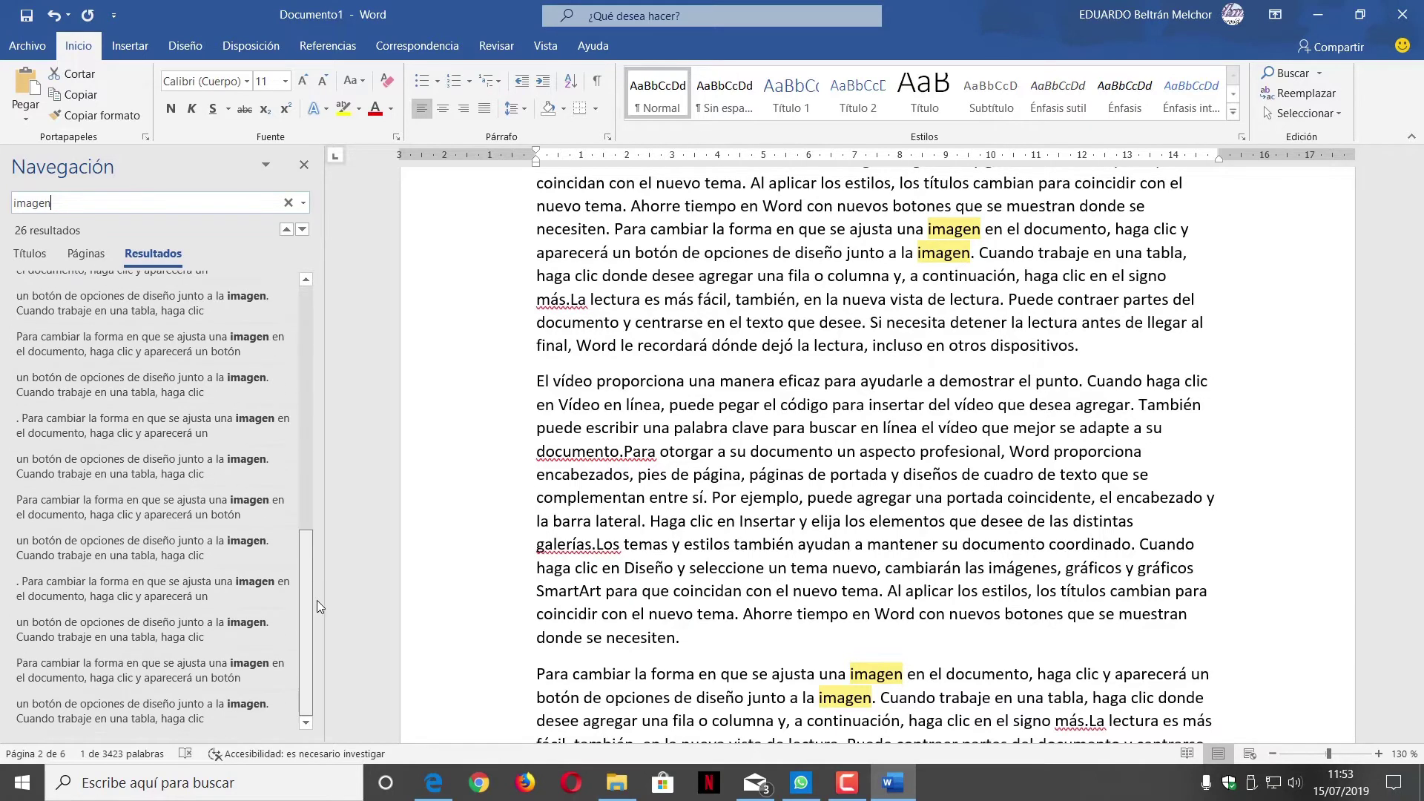
{"action": "scroll", "coordinate": [283, 286], "scroll_direction": "up", "scroll_amount": 3}
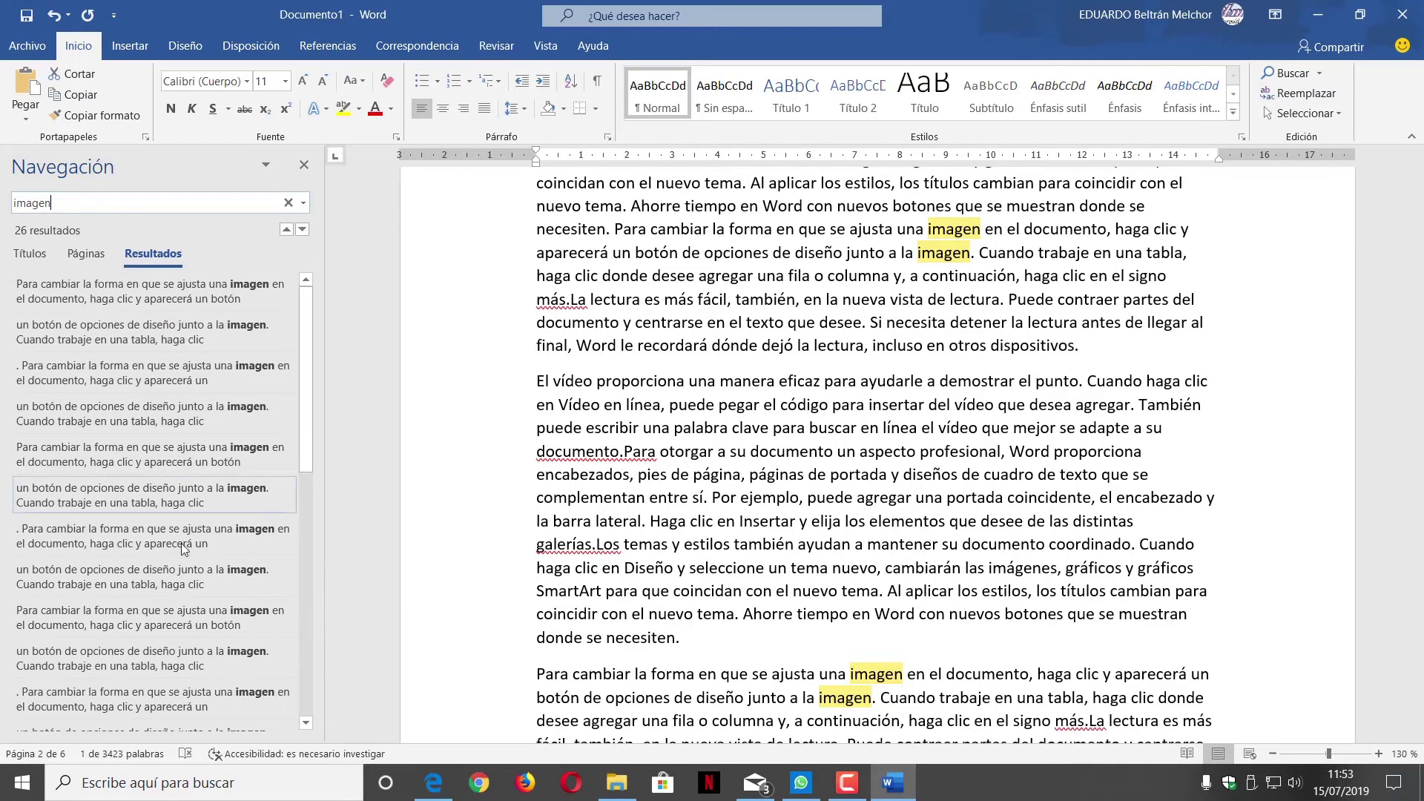
{"action": "scroll", "coordinate": [236, 496], "scroll_direction": "up", "scroll_amount": 1}
{"action": "scroll", "coordinate": [236, 495], "scroll_direction": "down", "scroll_amount": 3}
{"action": "left_click", "coordinate": [190, 624]}
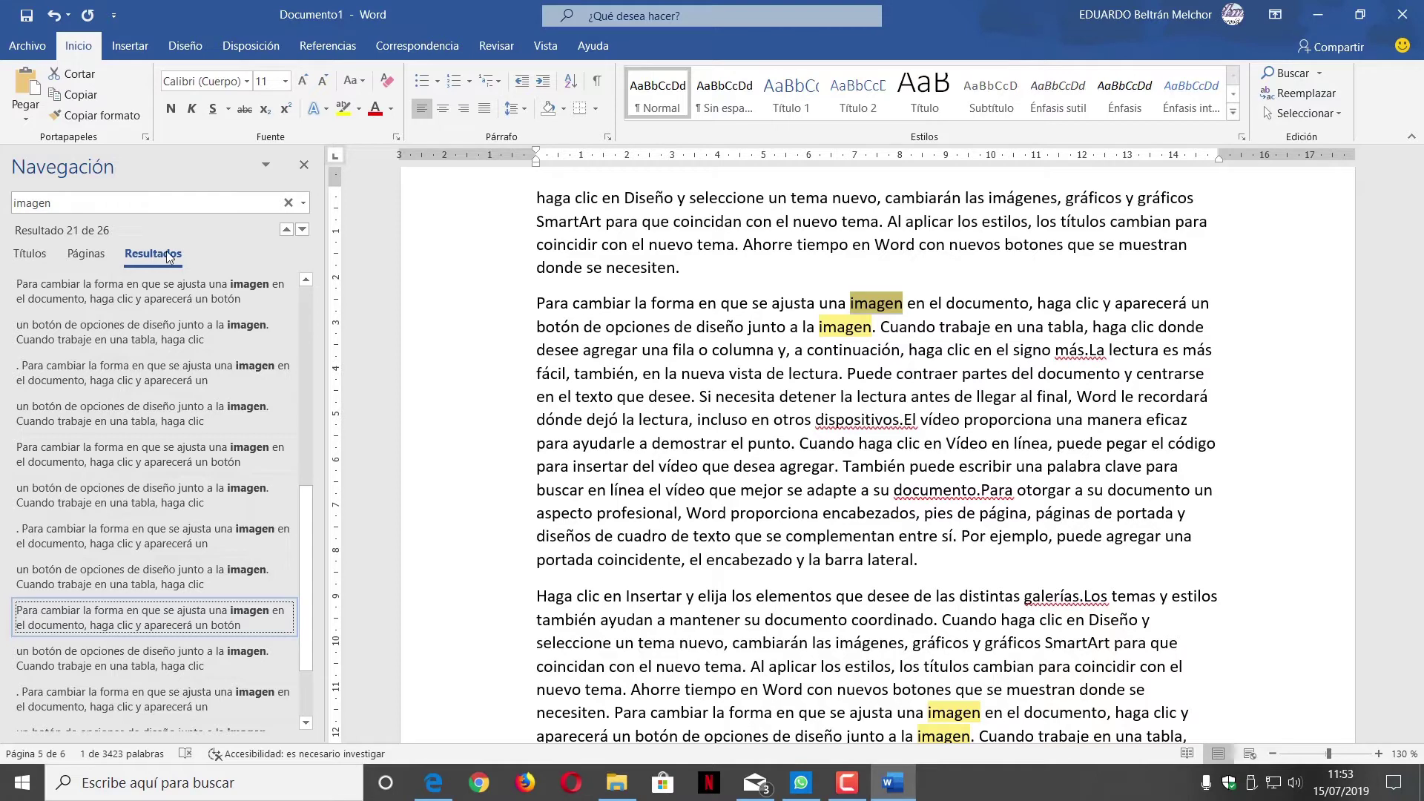
{"action": "left_click", "coordinate": [303, 167]}
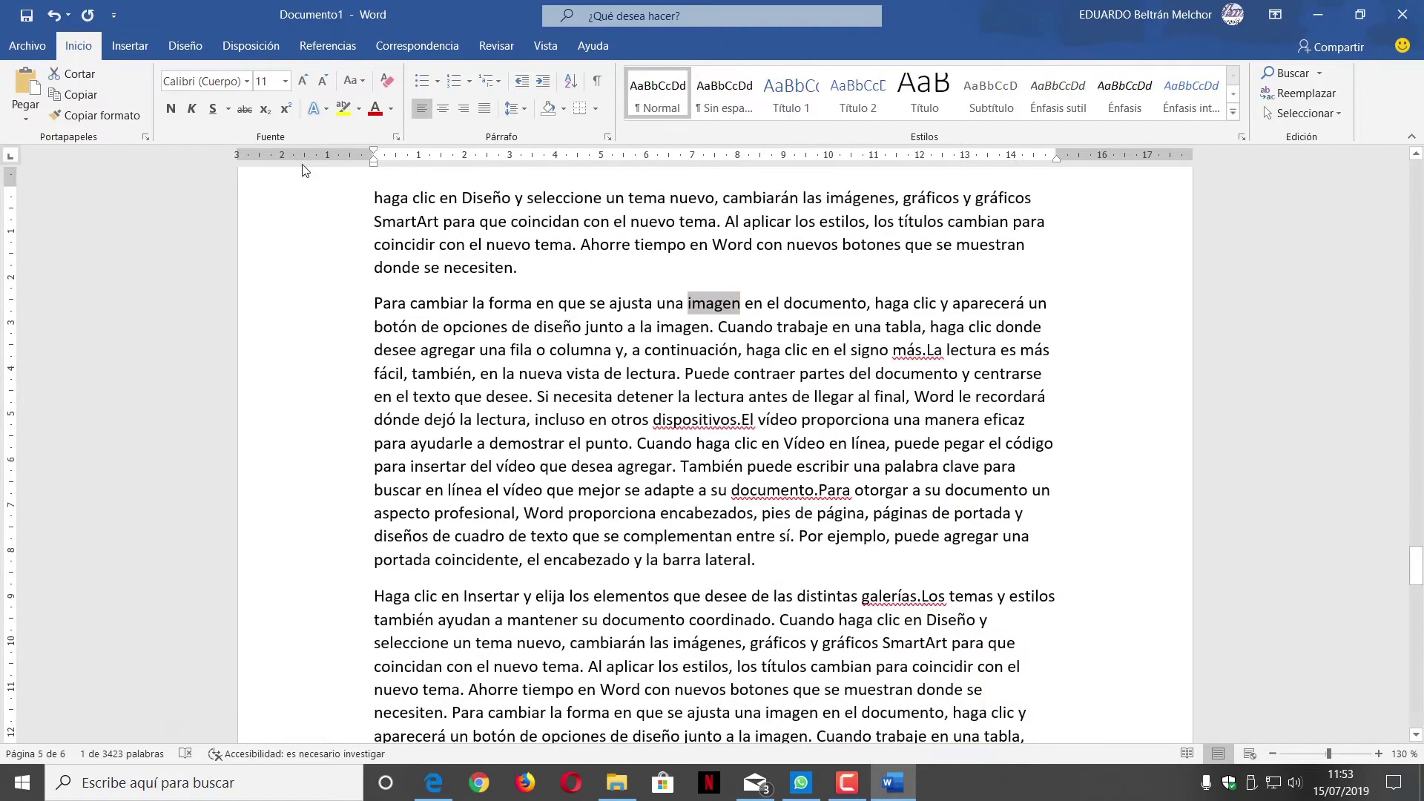
Open Búsqueda avanzada, move it lower, and inspect the Resaltado de lectura and Buscar en lists.
{"action": "left_click", "coordinate": [1320, 73]}
{"action": "left_click", "coordinate": [1314, 119]}
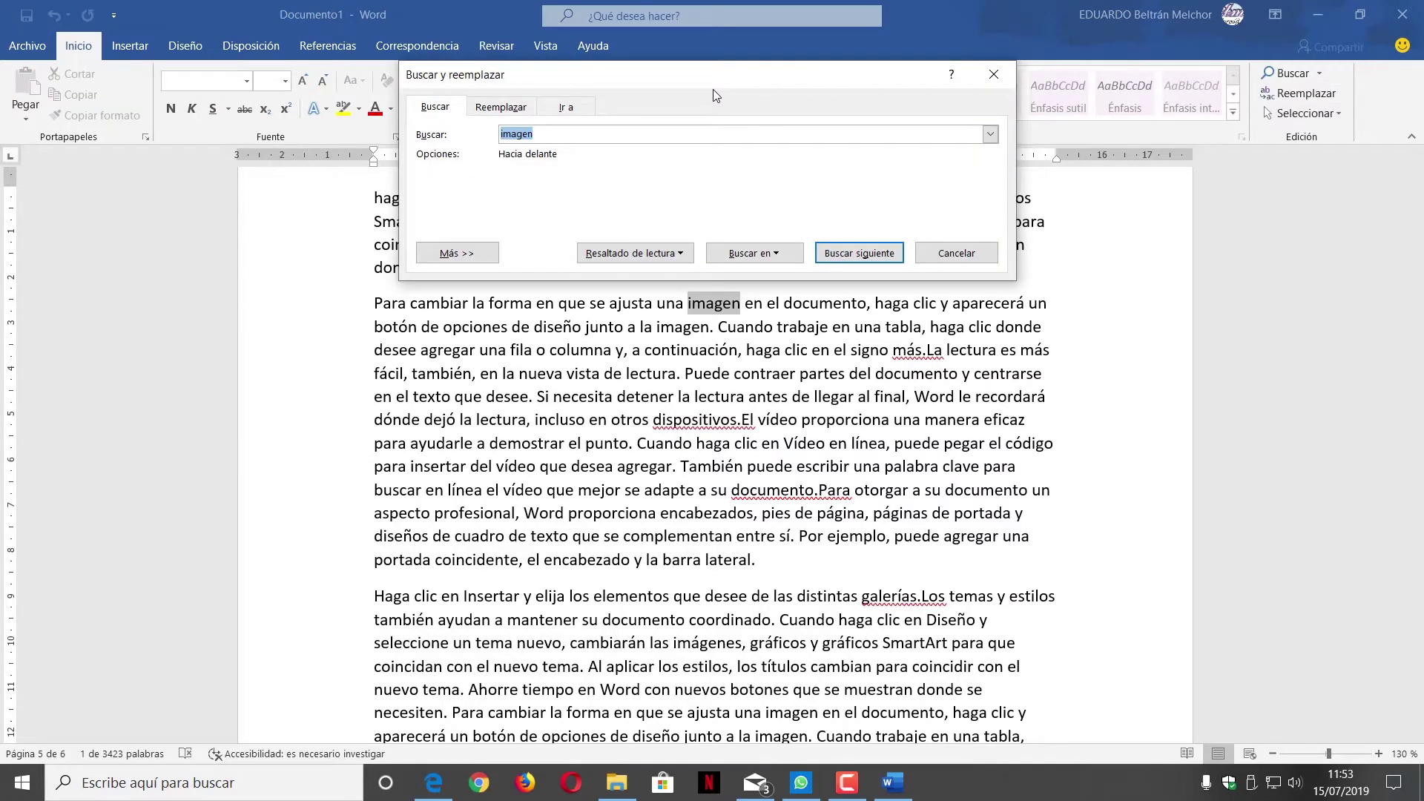
{"action": "left_click_drag", "start_coordinate": [714, 95], "coordinate": [671, 248]}
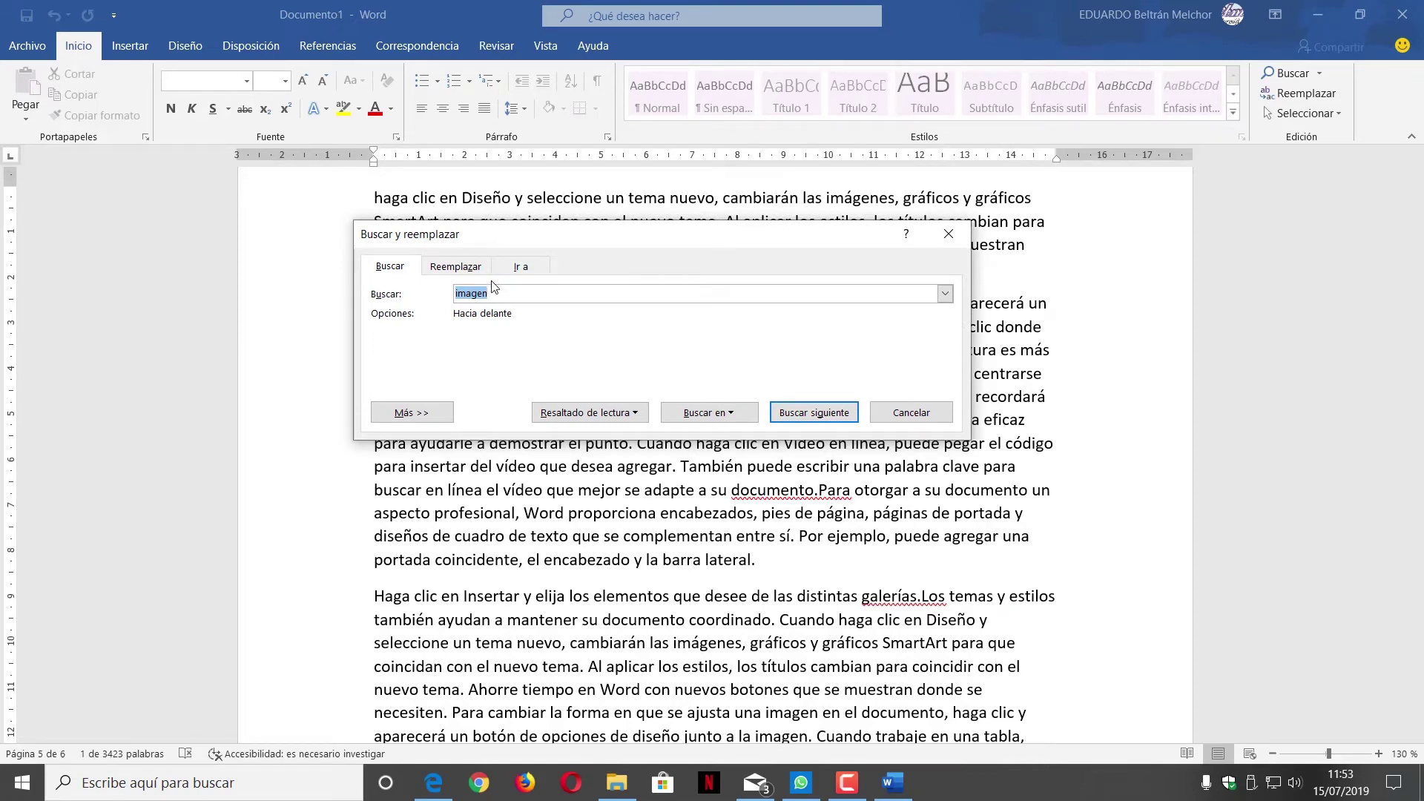
{"action": "left_click", "coordinate": [642, 421]}
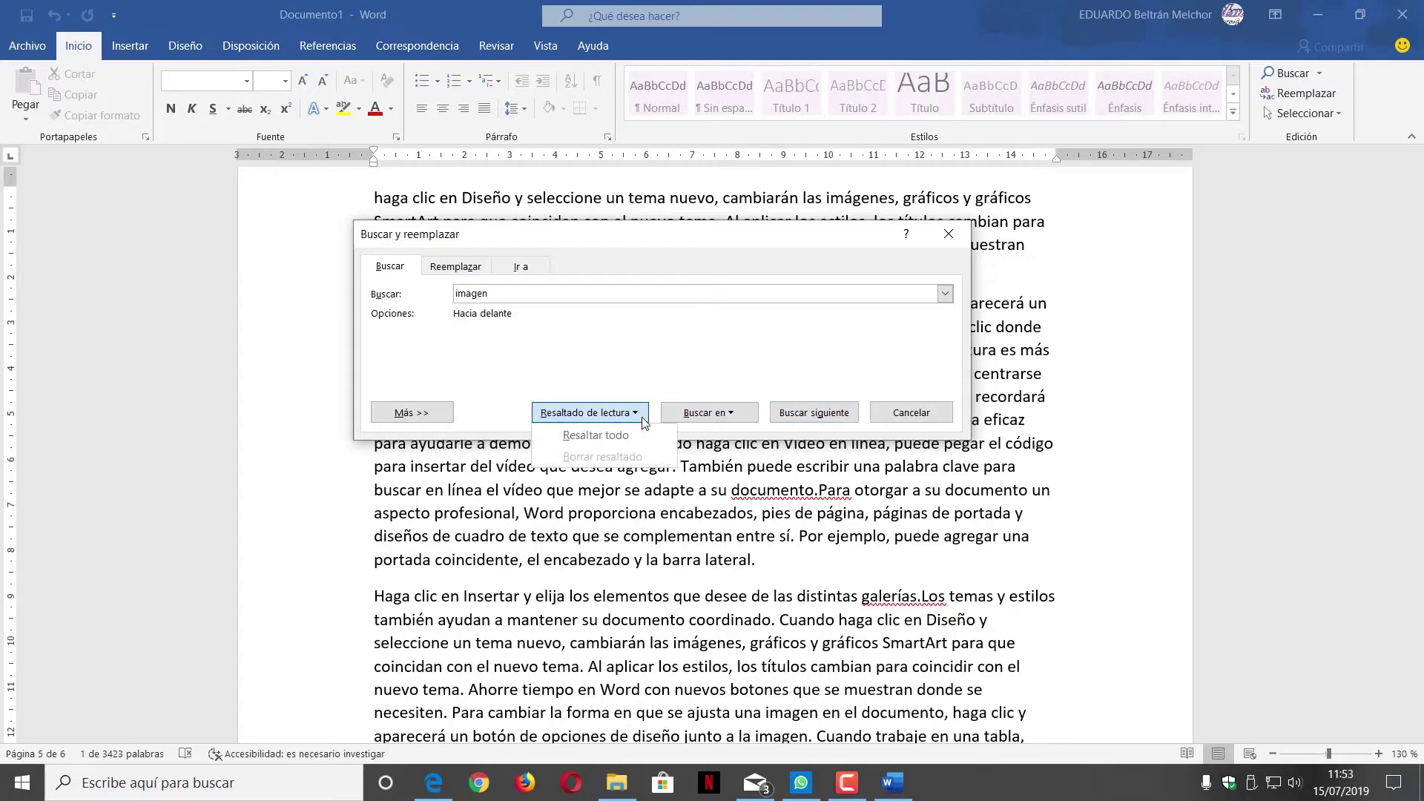
{"action": "left_click", "coordinate": [642, 420]}
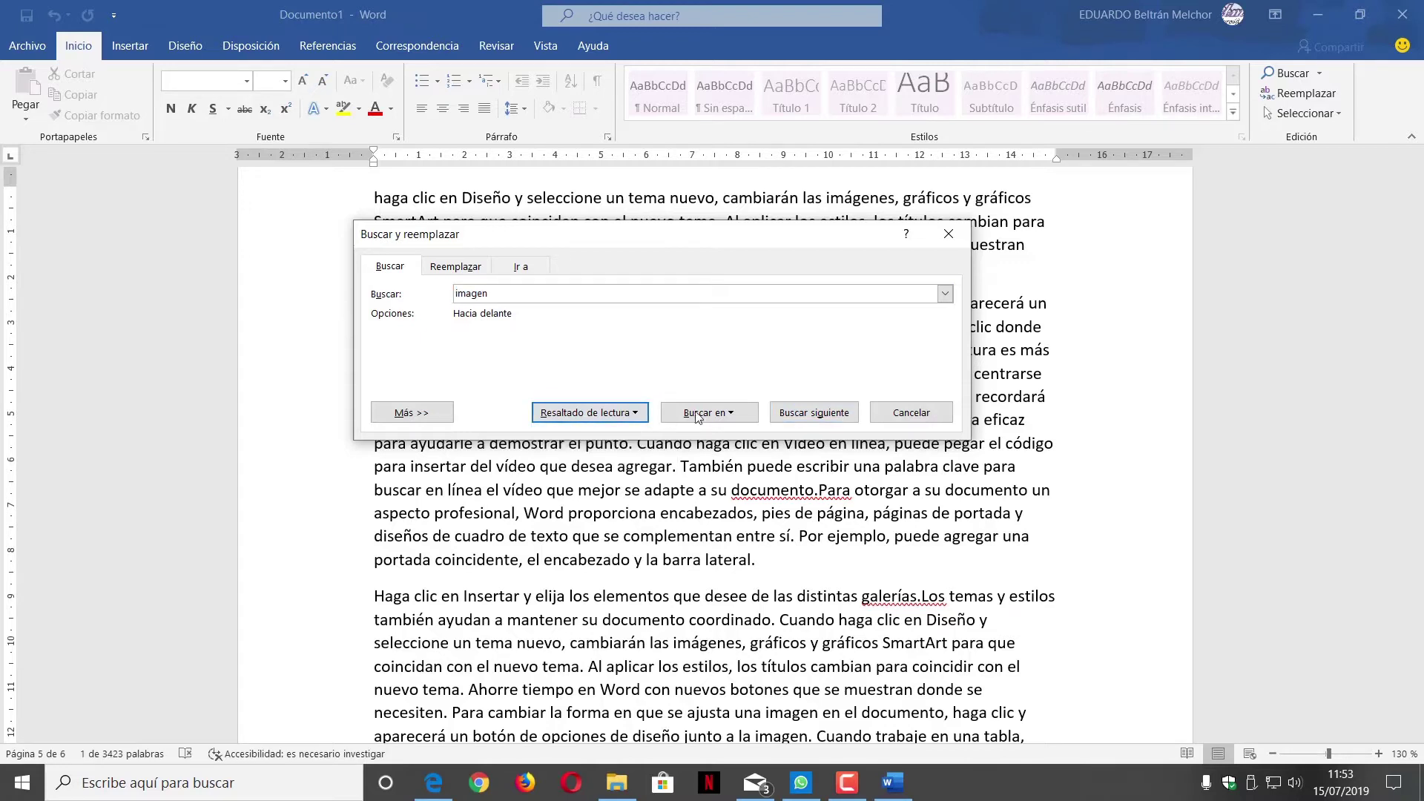
{"action": "left_click", "coordinate": [744, 420]}
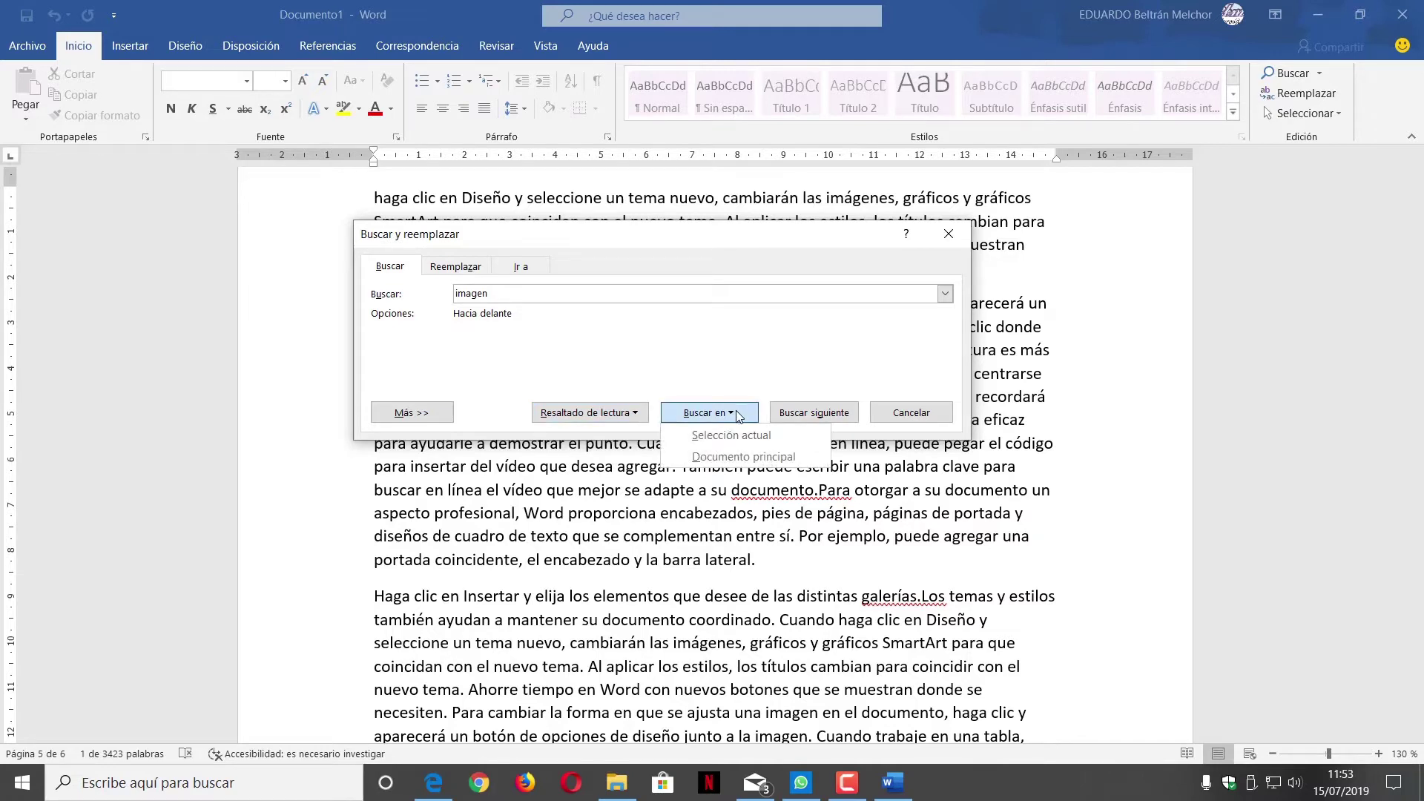
{"action": "left_click", "coordinate": [741, 417]}
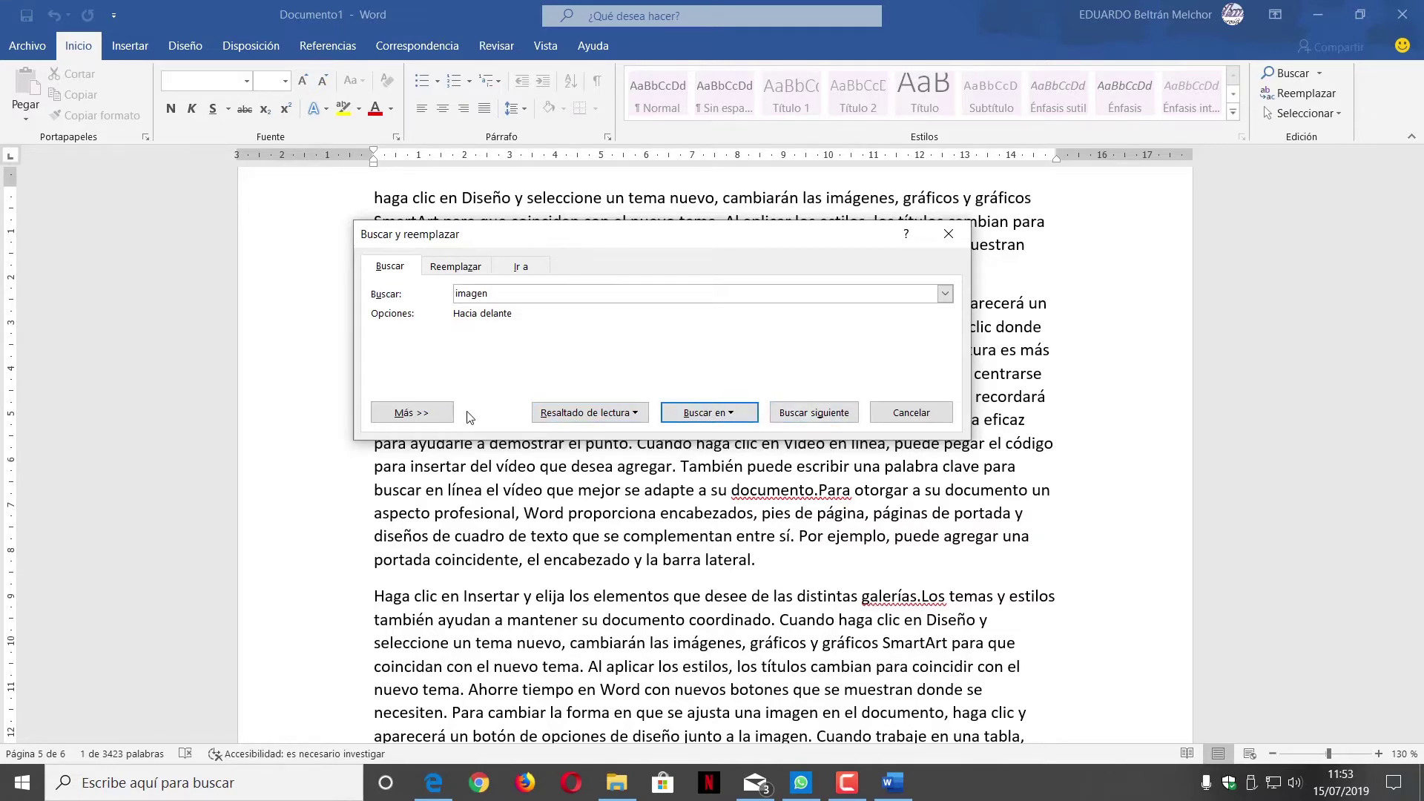
Expand the search options, change the term to 'imagenes', and search, finding no matches.
{"action": "left_click", "coordinate": [443, 416]}
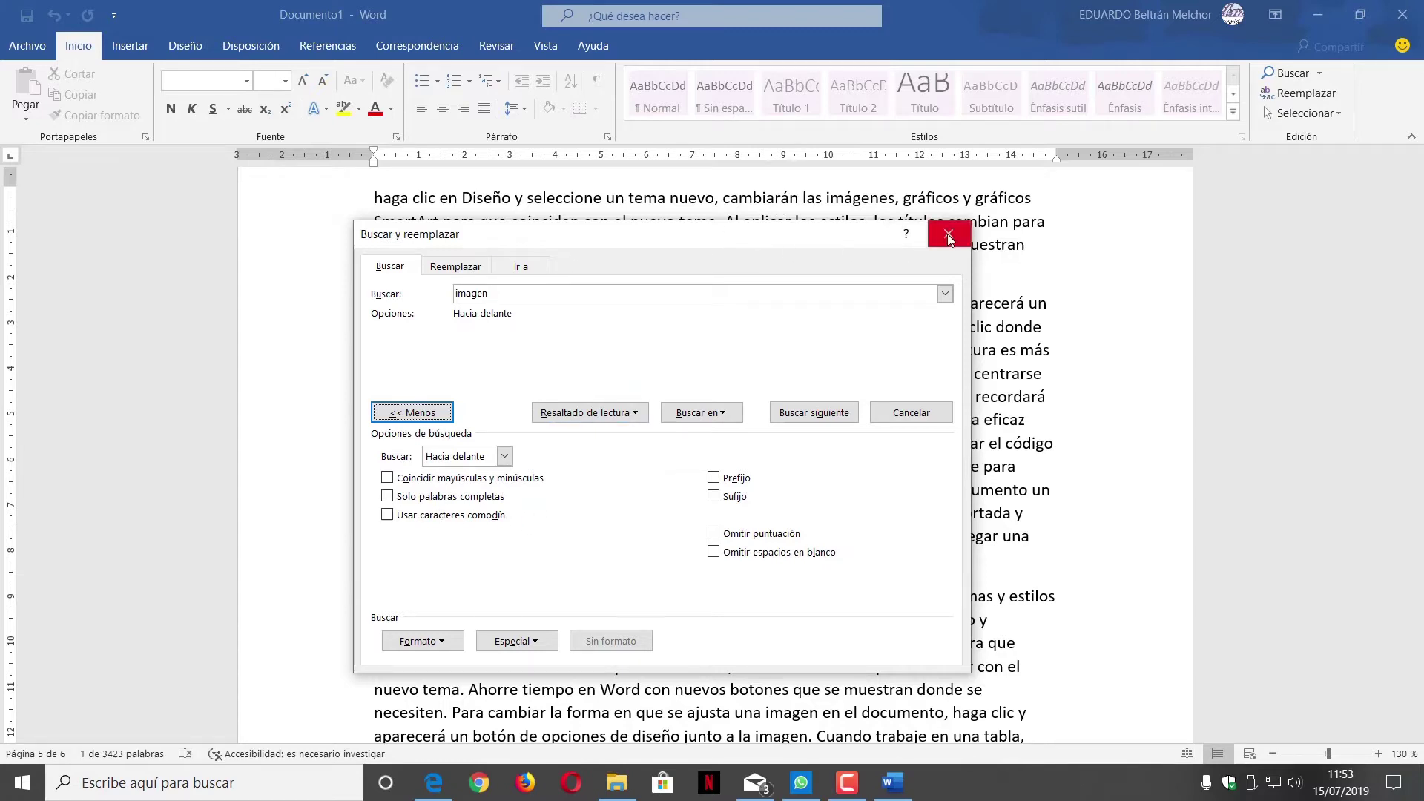
{"action": "left_click", "coordinate": [510, 289]}
{"action": "type", "text": "es"}
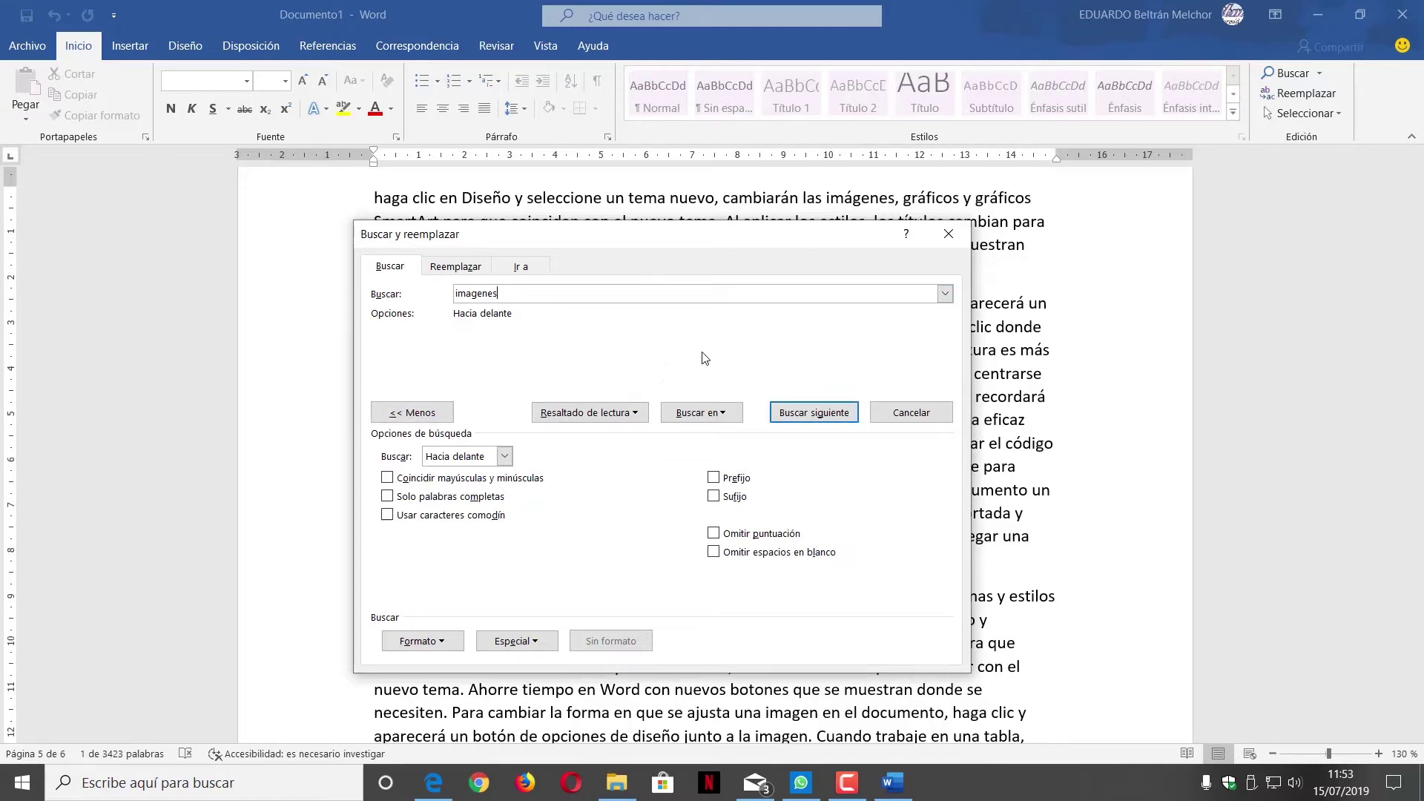
{"action": "left_click", "coordinate": [808, 414]}
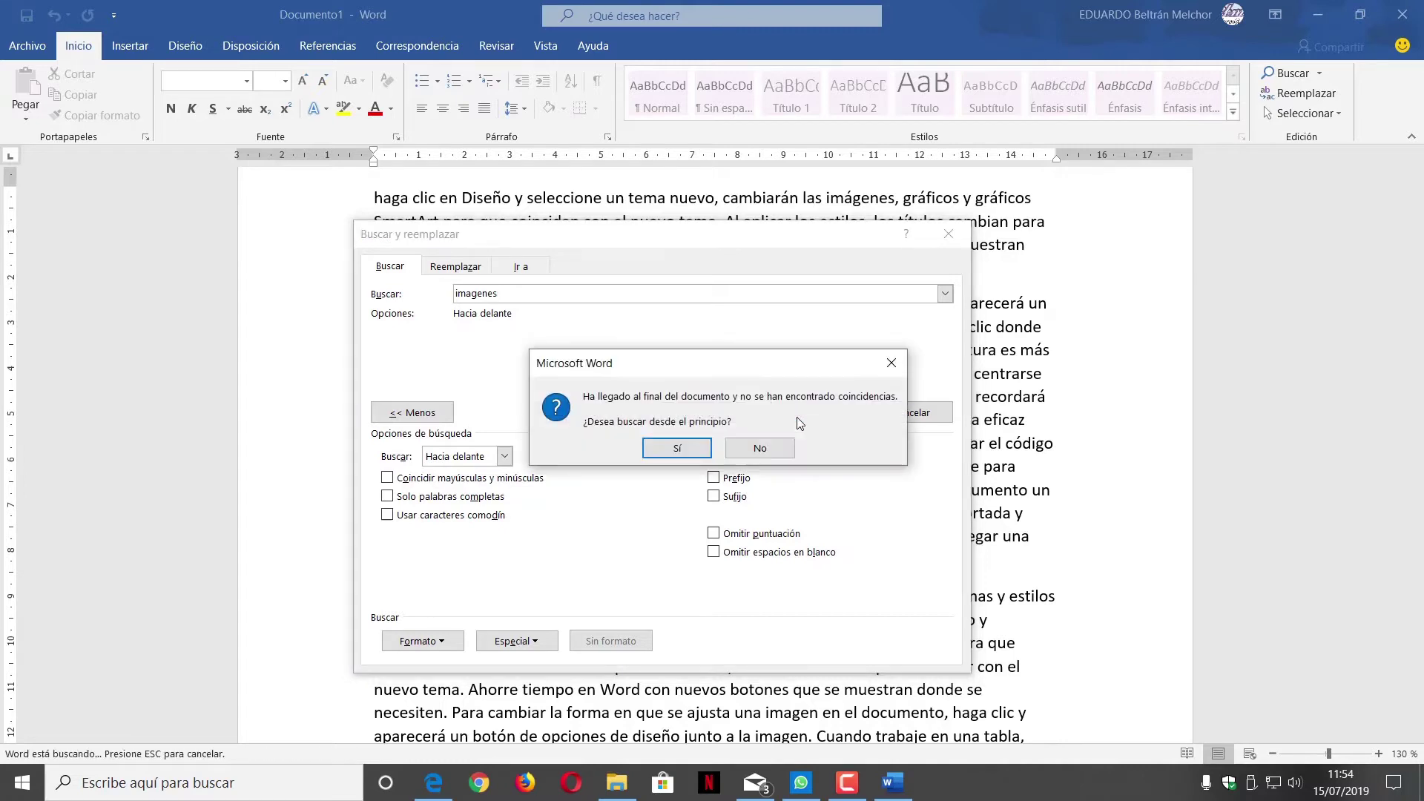
{"action": "left_click", "coordinate": [676, 447]}
{"action": "left_click", "coordinate": [734, 442]}
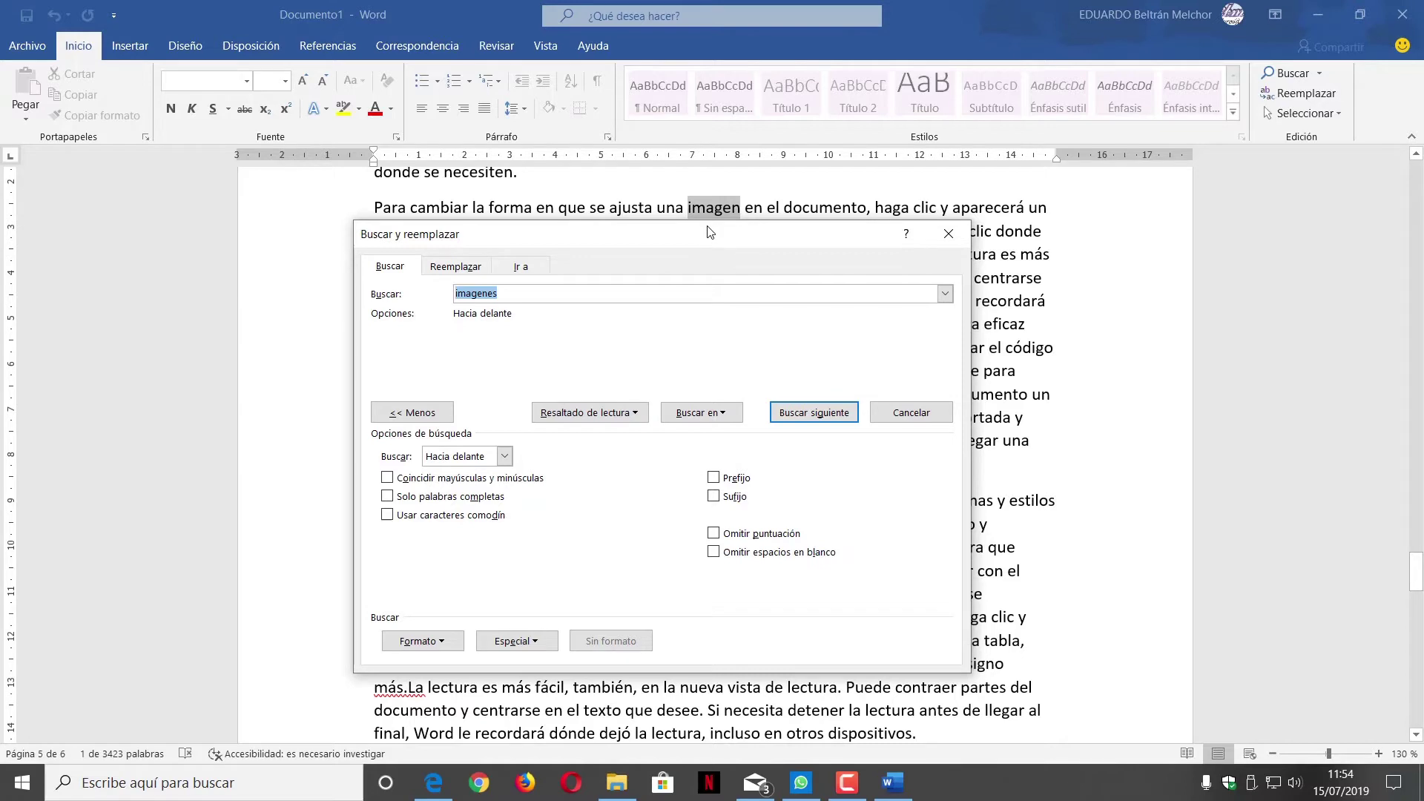
Search 'imagenes' again, also with Solo palabras completas, still finding no matches.
{"action": "left_click_drag", "start_coordinate": [708, 232], "coordinate": [732, 272]}
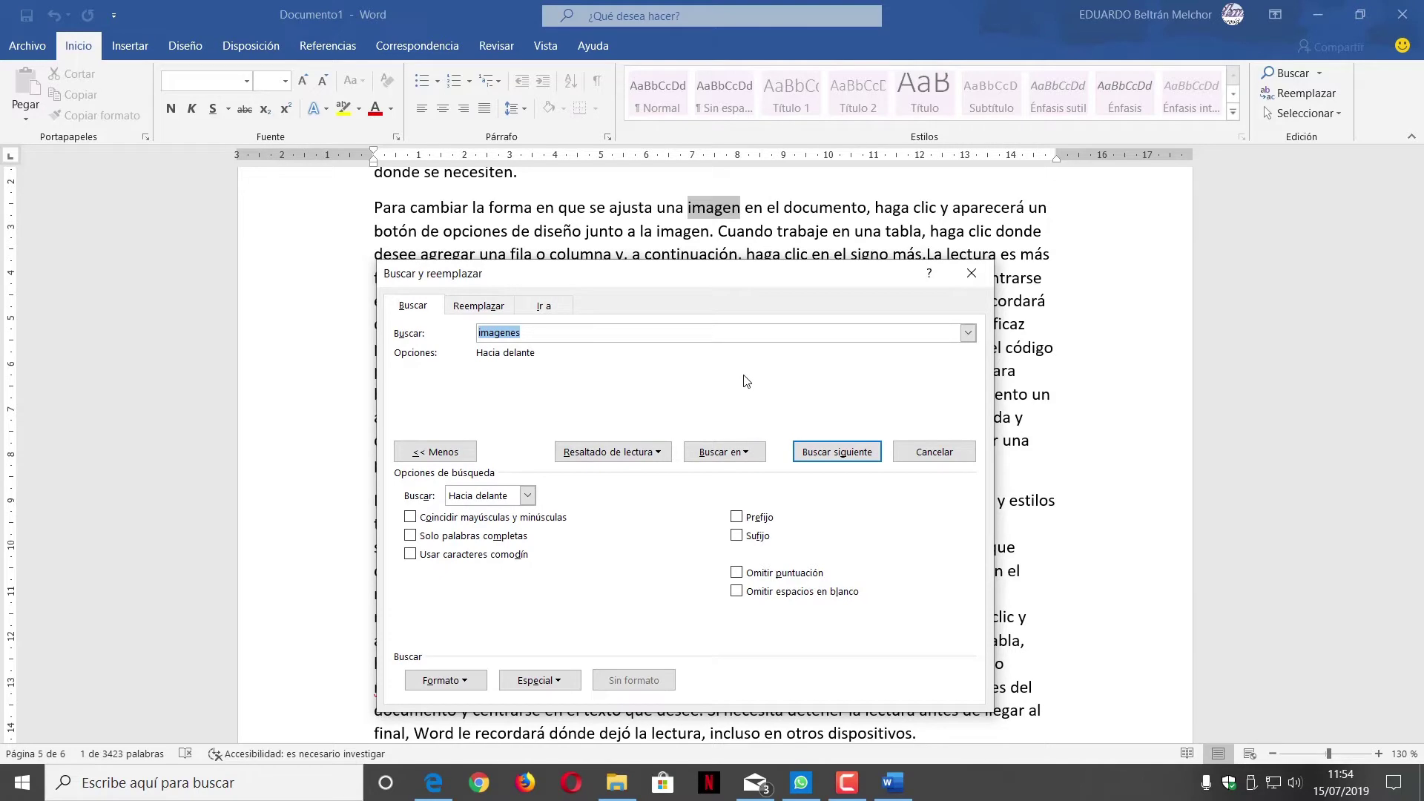
{"action": "left_click", "coordinate": [836, 452]}
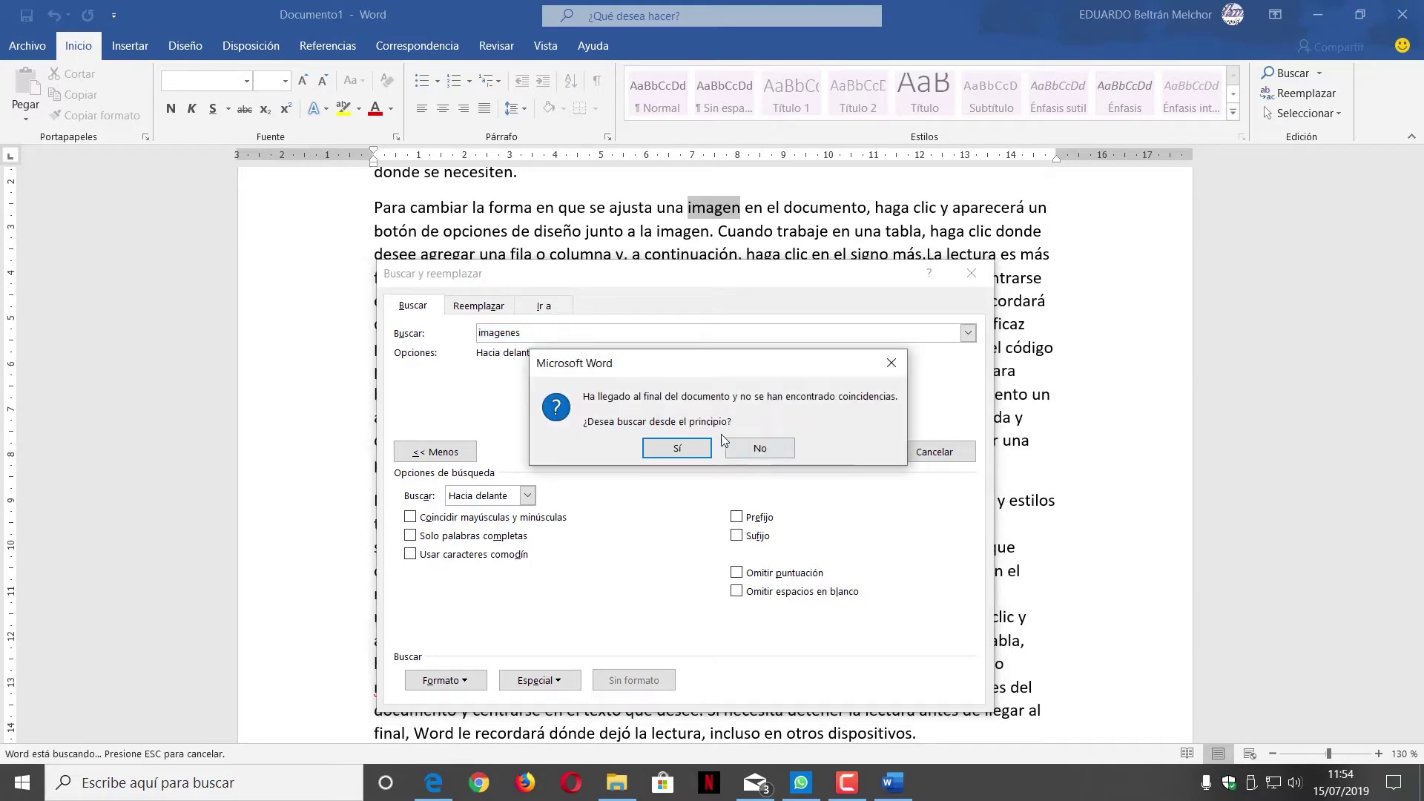
{"action": "left_click", "coordinate": [677, 447]}
{"action": "left_click", "coordinate": [708, 448]}
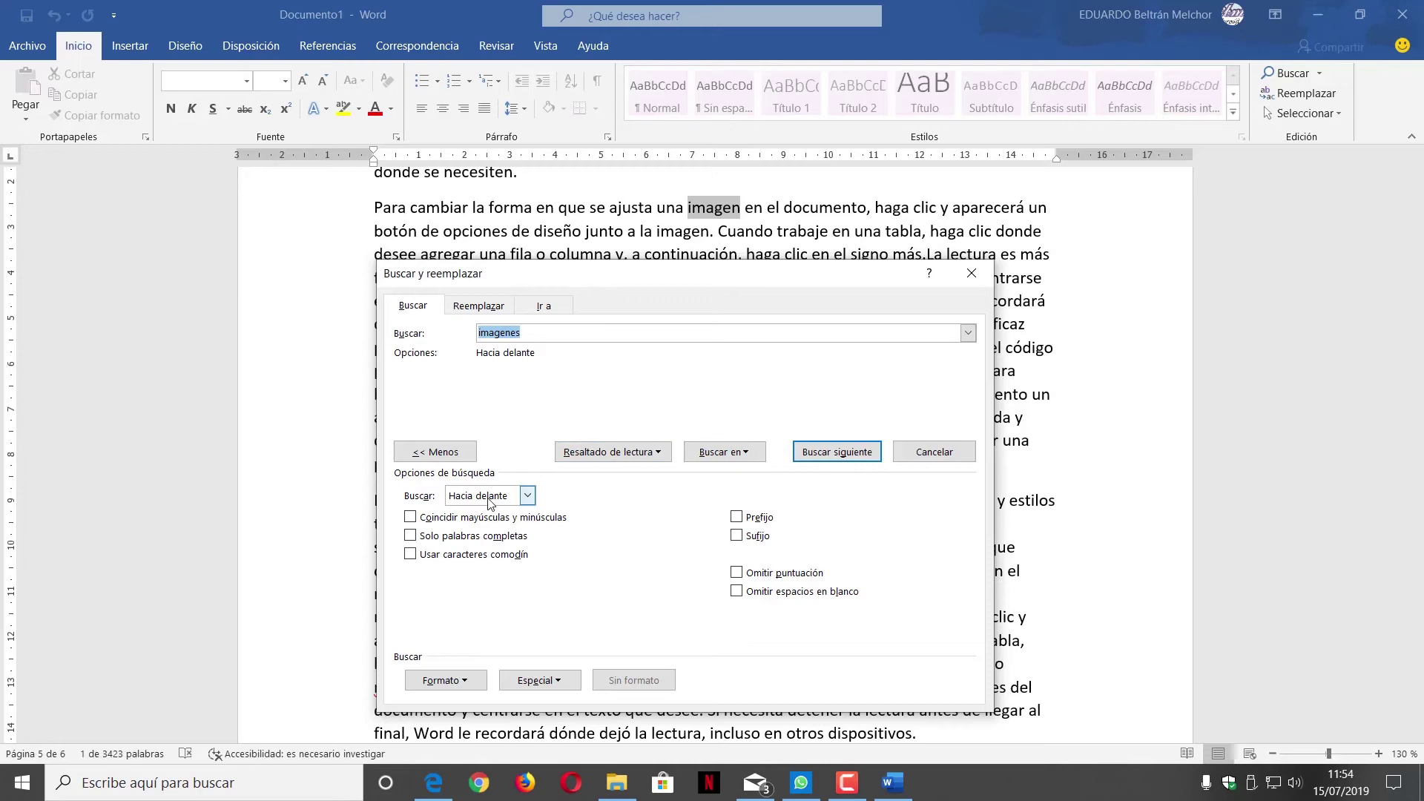
{"action": "left_click", "coordinate": [410, 536]}
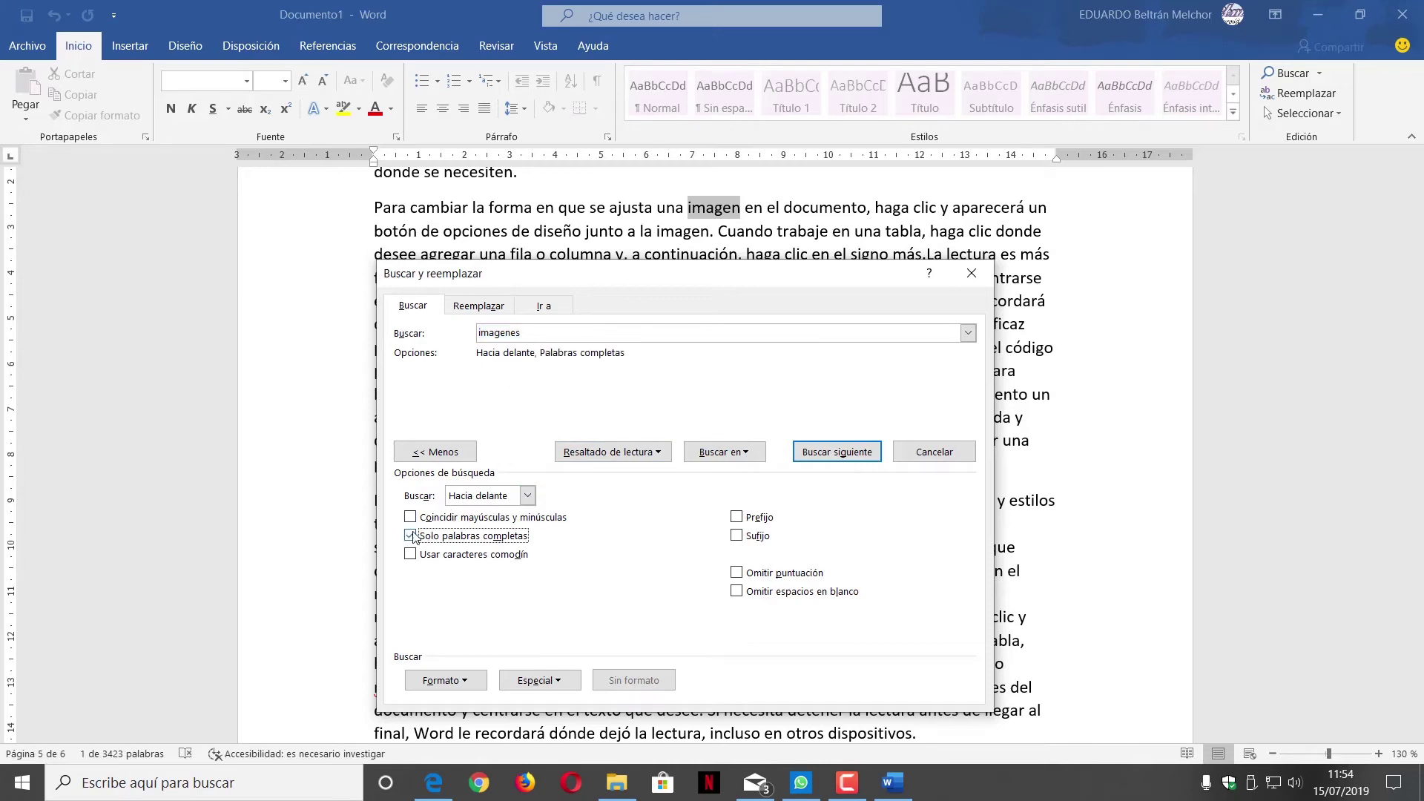
{"action": "left_click", "coordinate": [835, 454]}
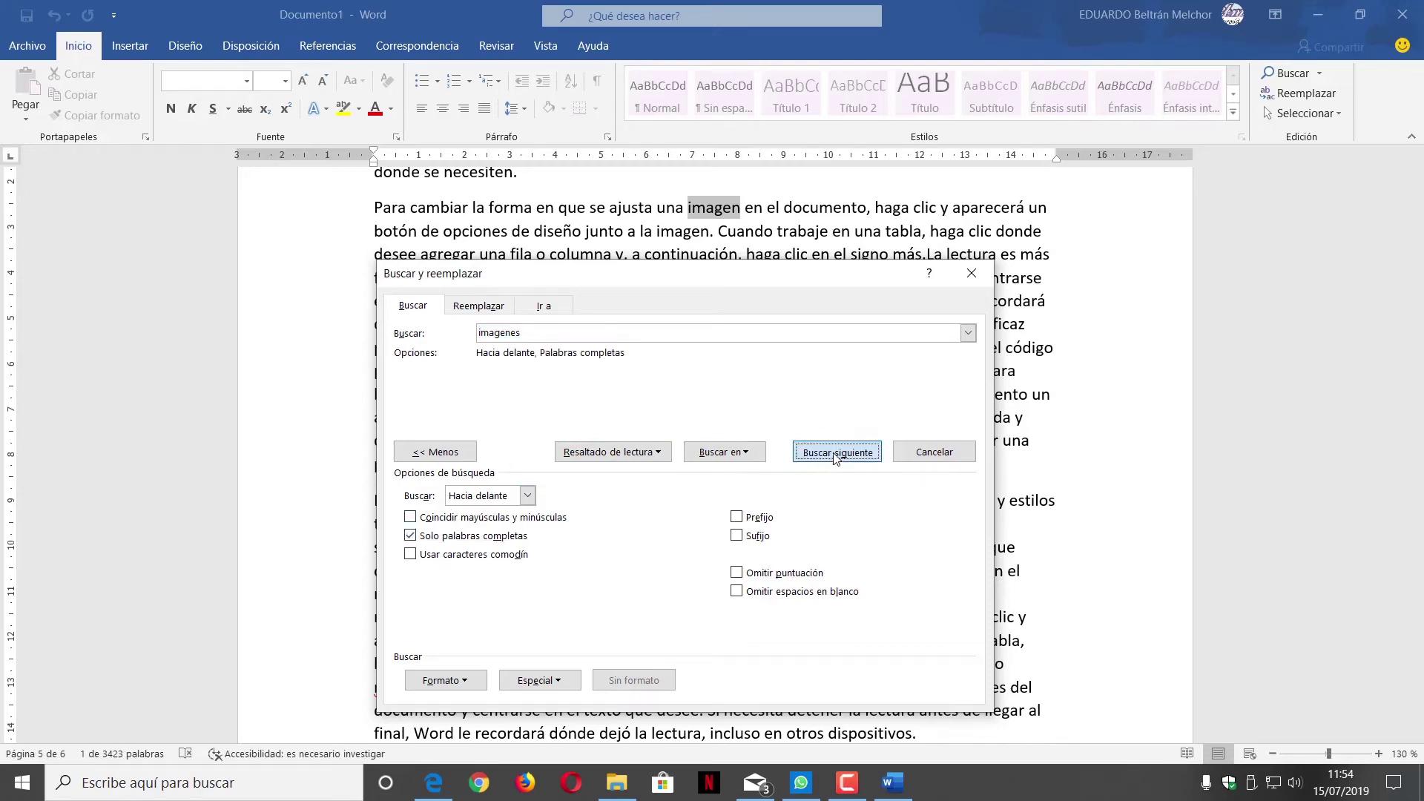
{"action": "left_click", "coordinate": [677, 448]}
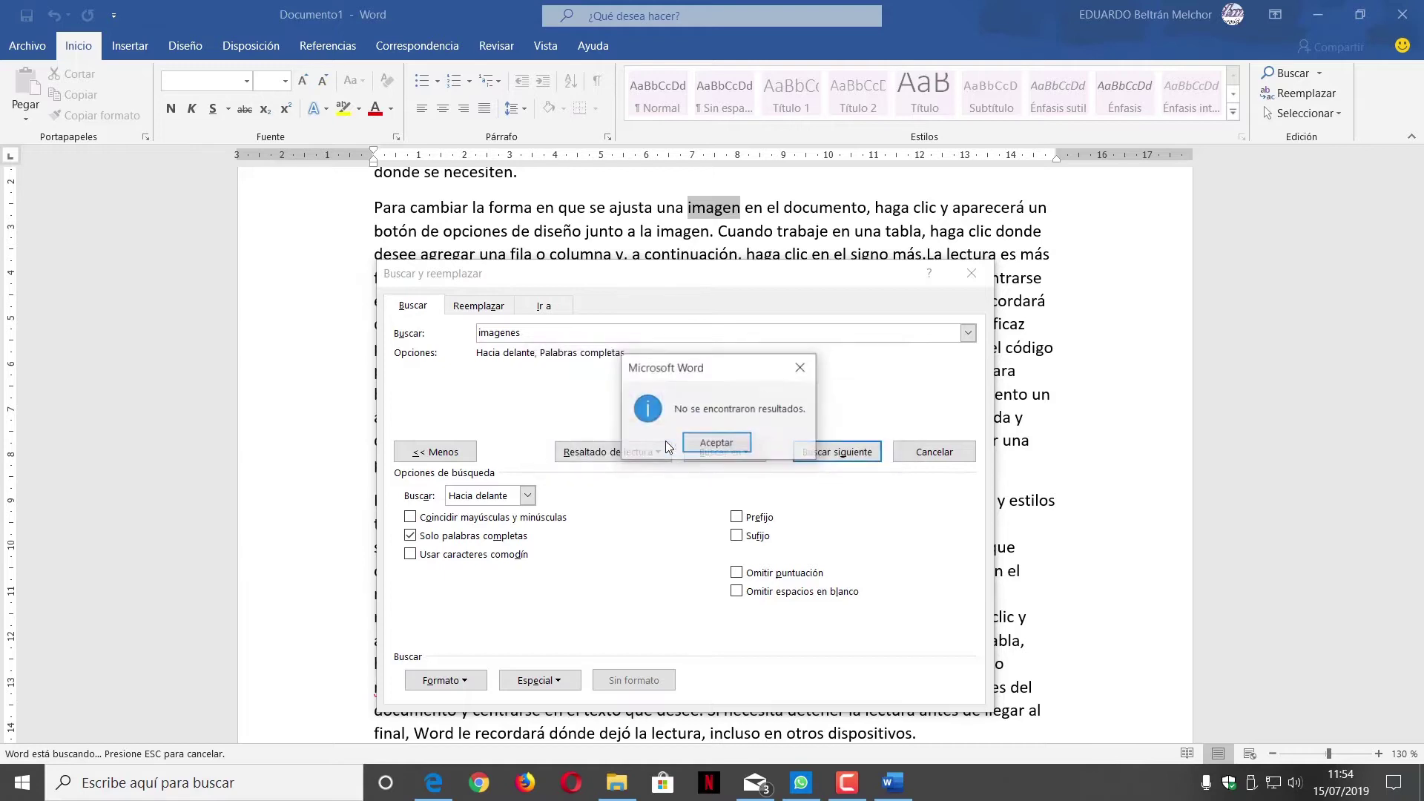
{"action": "left_click", "coordinate": [732, 447]}
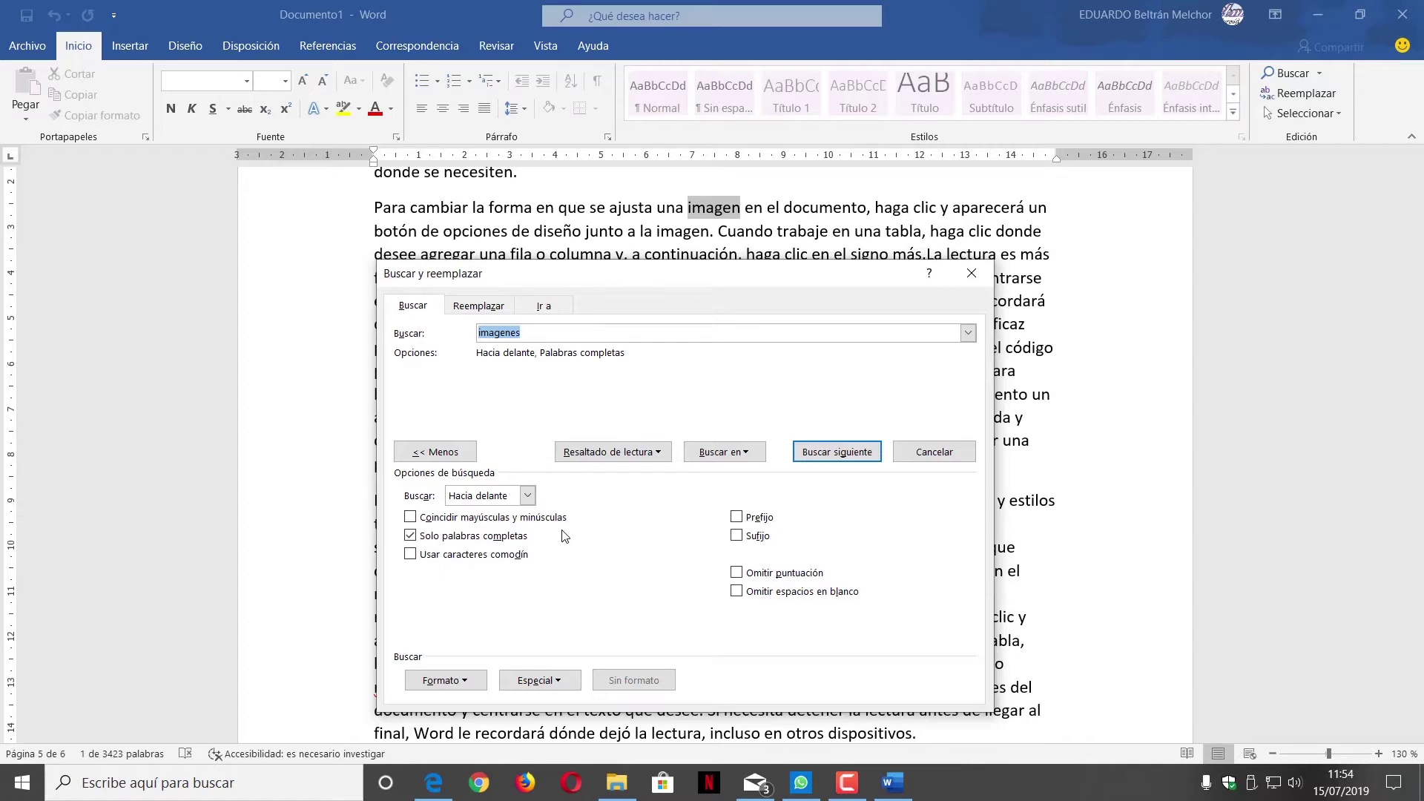
Turn off Solo palabras completas and replace the search term with 'doc*'.
{"action": "left_click", "coordinate": [481, 535]}
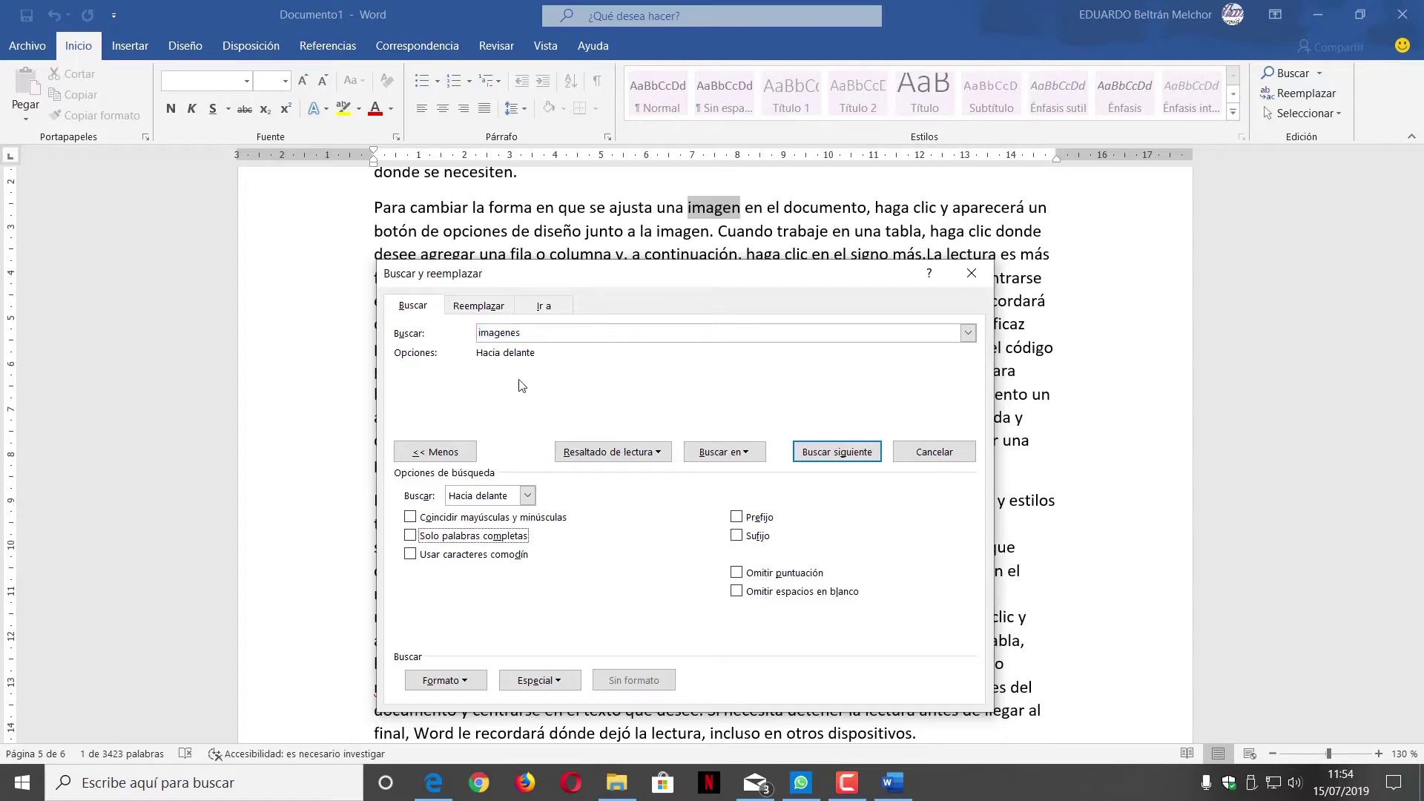
{"action": "left_click", "coordinate": [553, 335]}
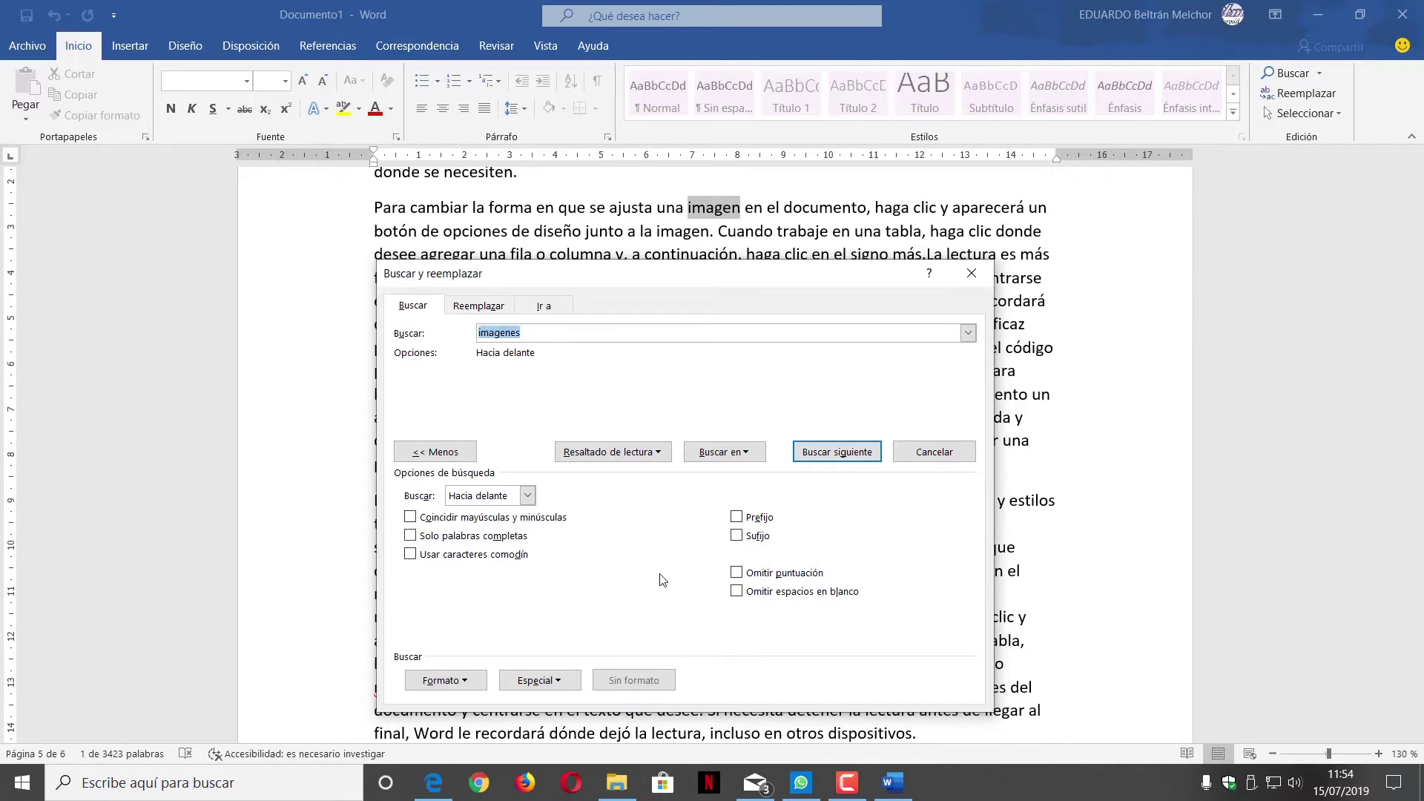
{"action": "key", "text": "BackSpace"}
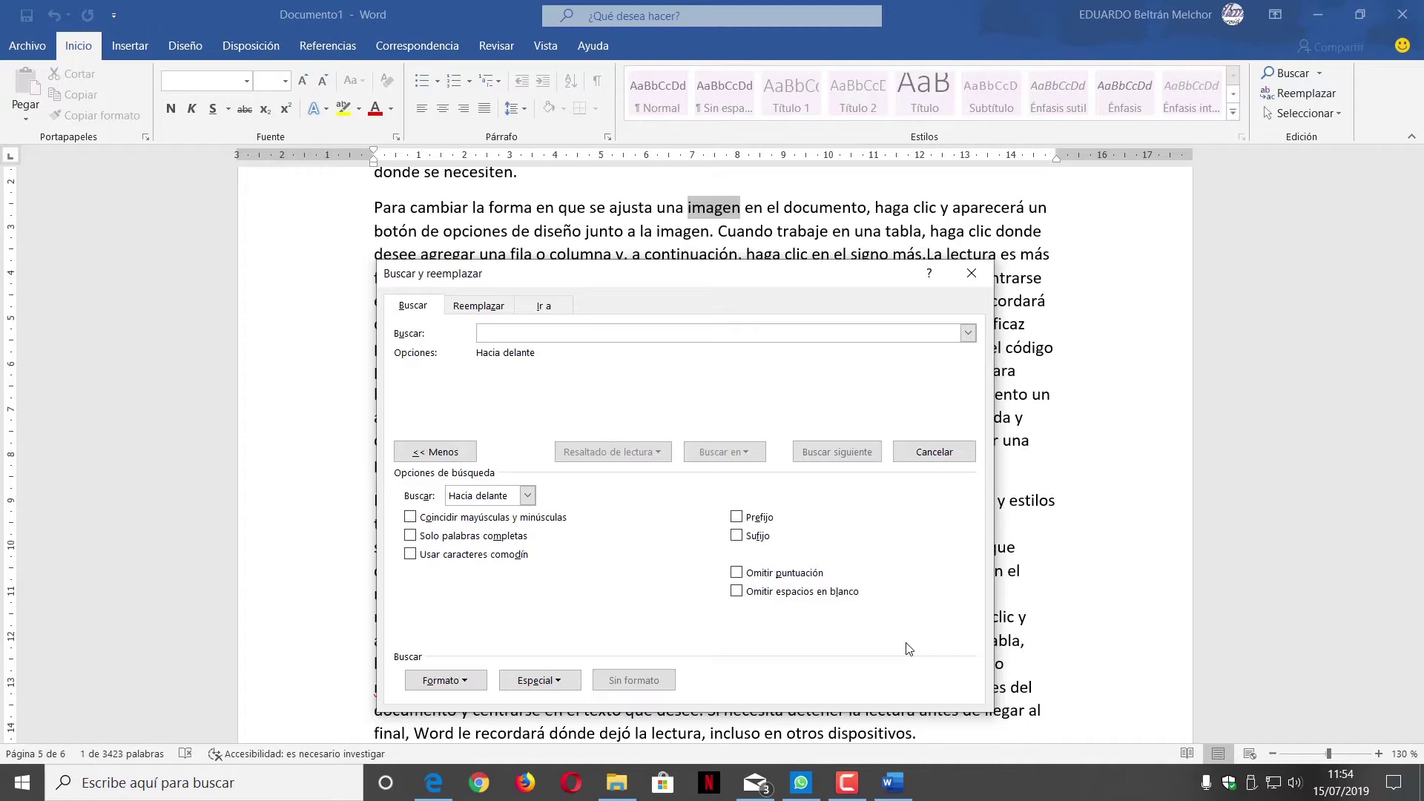
{"action": "type", "text": "dox"}
{"action": "key", "text": "BackSpace"}
{"action": "type", "text": "c"}
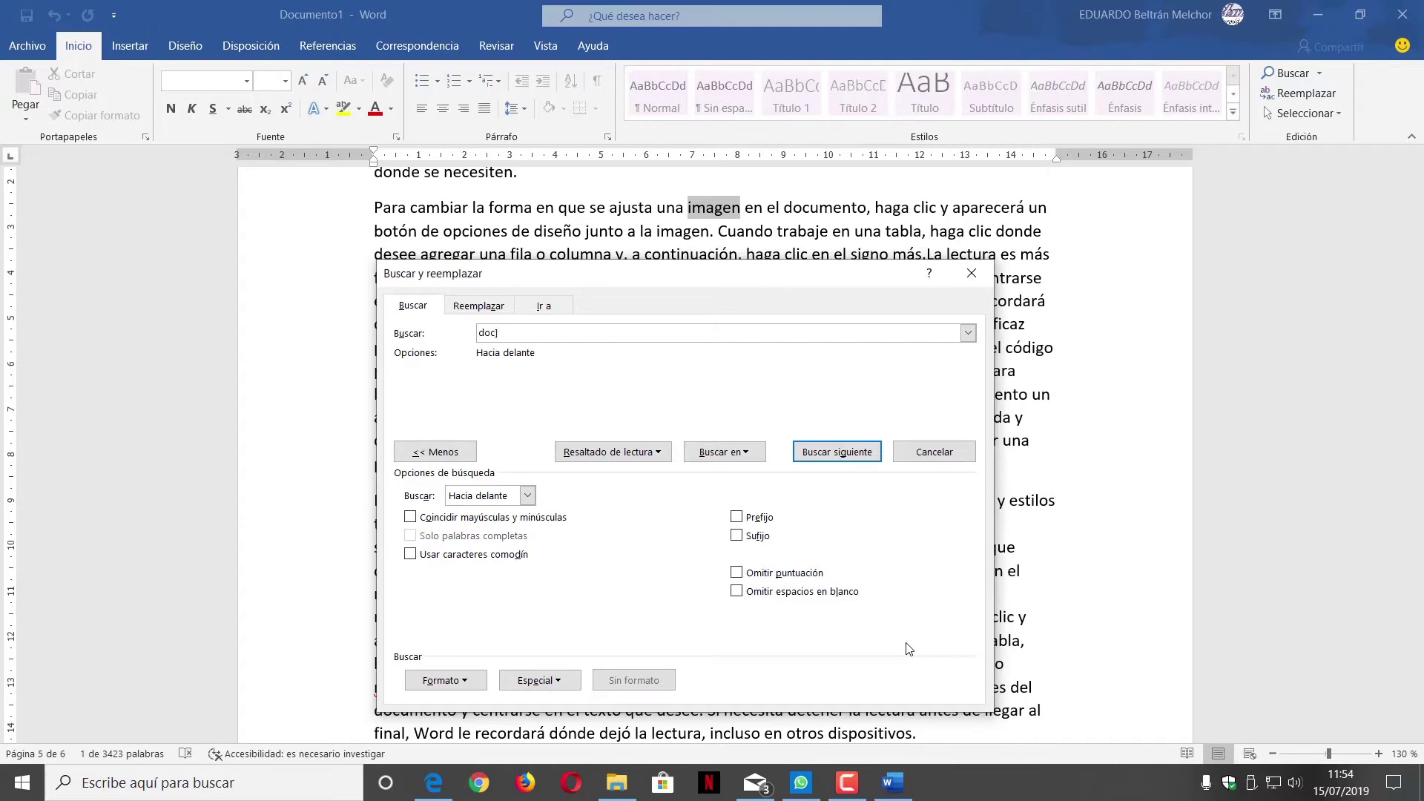
{"action": "key", "text": "BackSpace"}
{"action": "type", "text": "*"}
Enable Usar caracteres comodín and step through the doc* matches.
{"action": "left_click", "coordinate": [452, 555]}
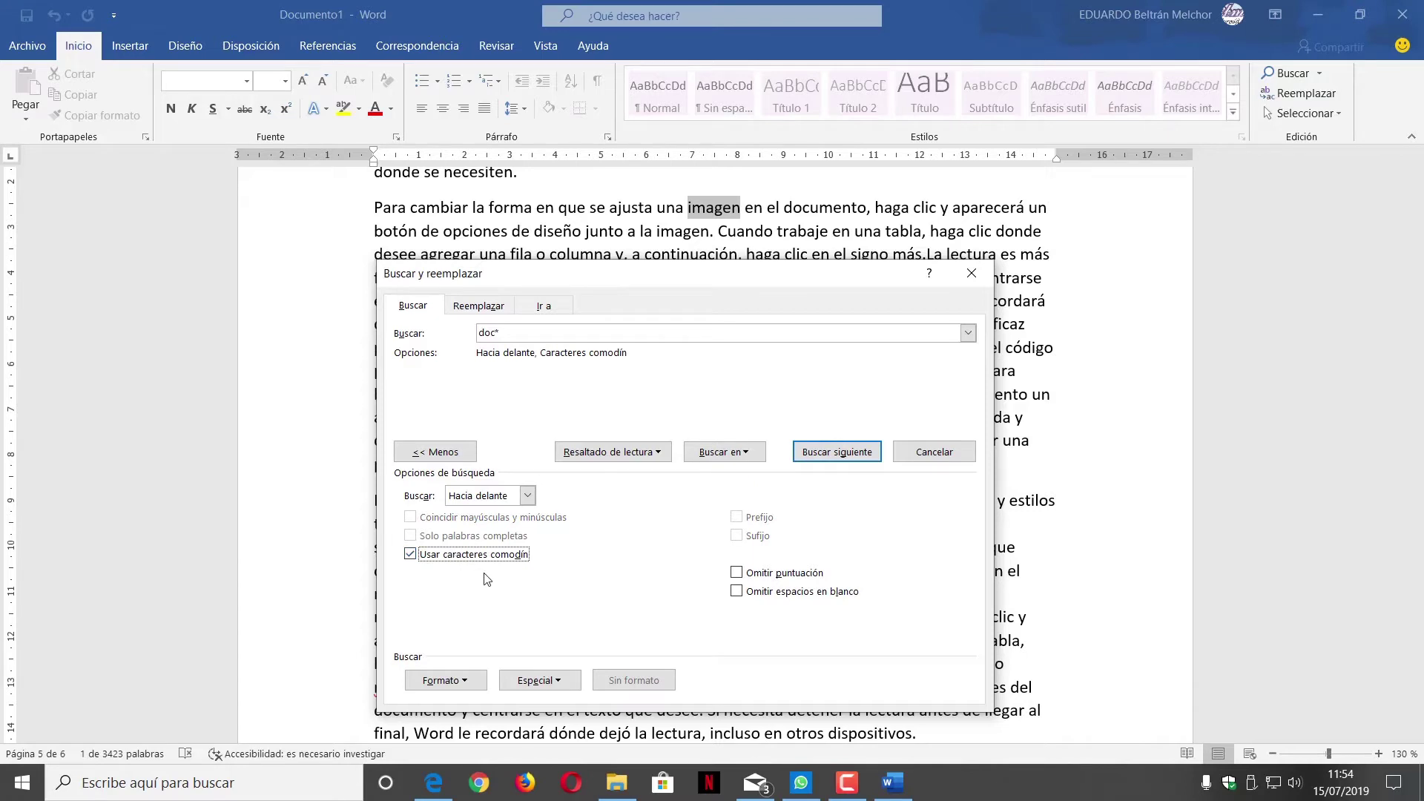
{"action": "left_click", "coordinate": [841, 455]}
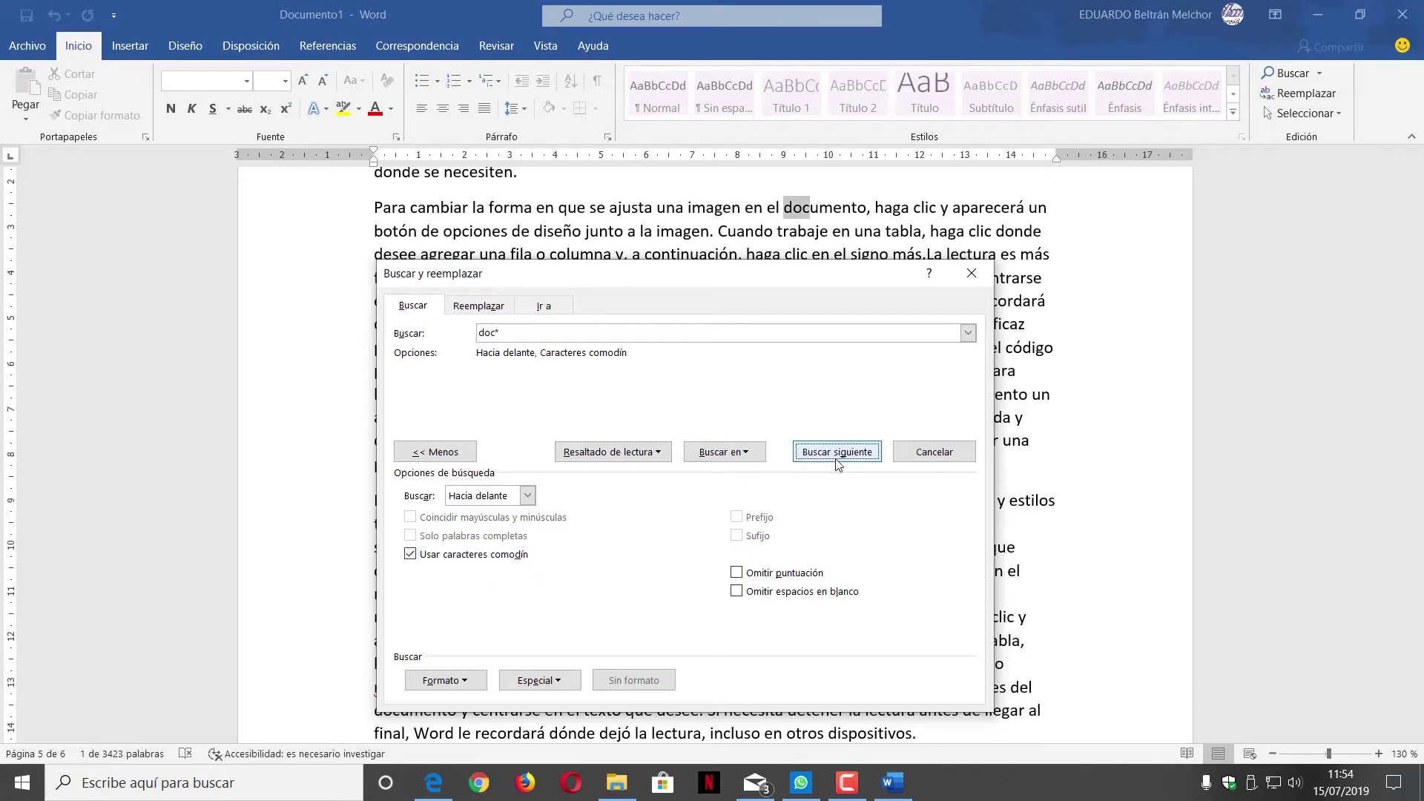
{"action": "left_click", "coordinate": [839, 454]}
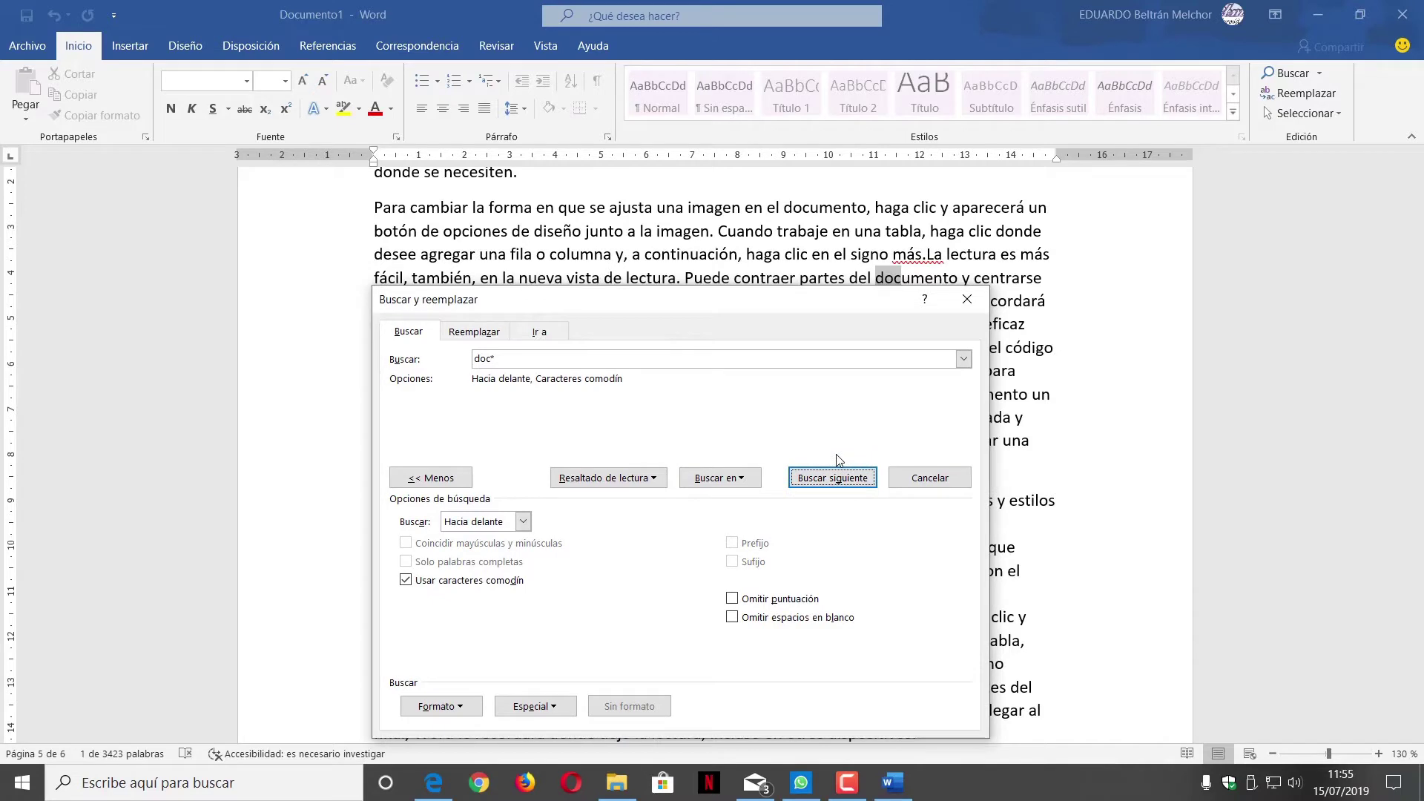
{"action": "left_click", "coordinate": [837, 459]}
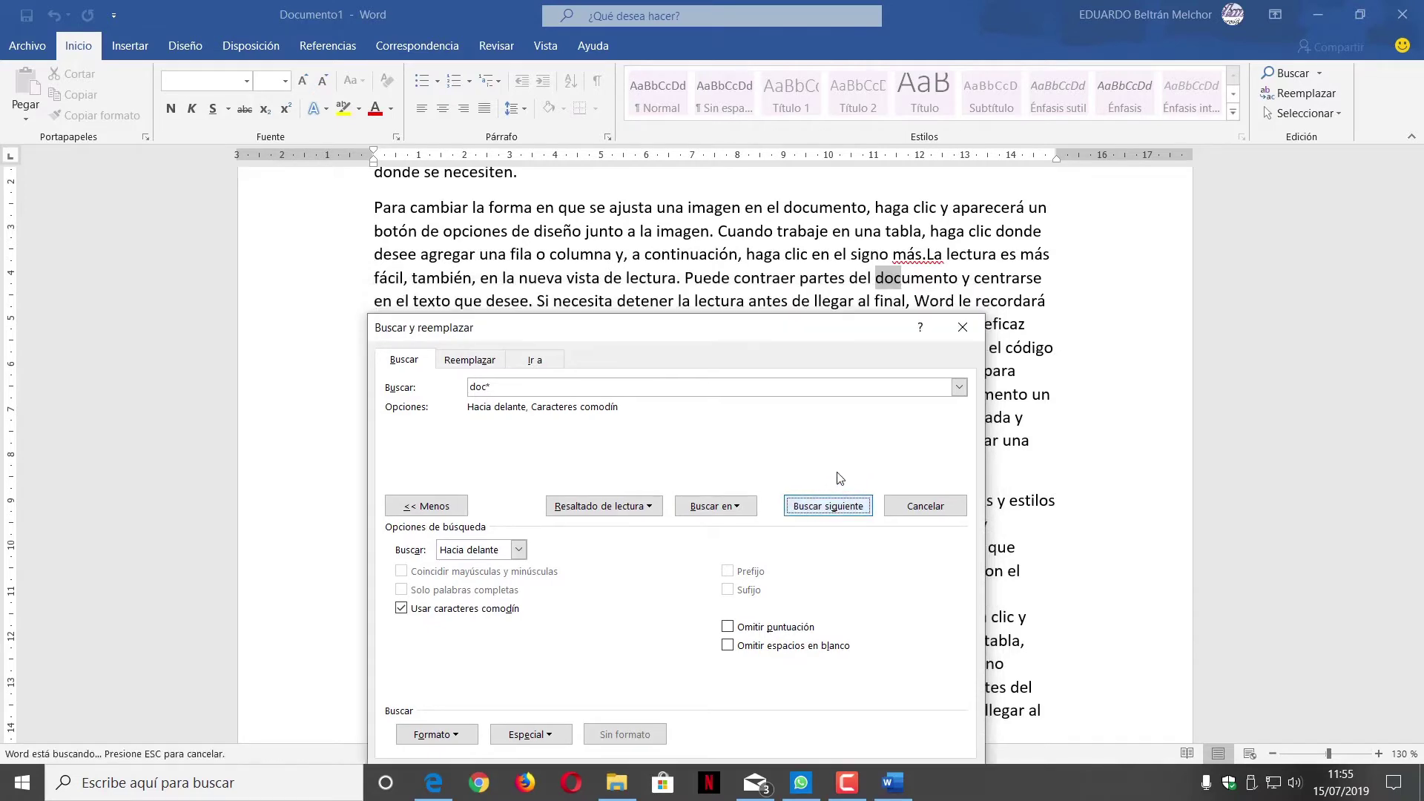
{"action": "left_click", "coordinate": [832, 505]}
{"action": "left_click", "coordinate": [829, 508]}
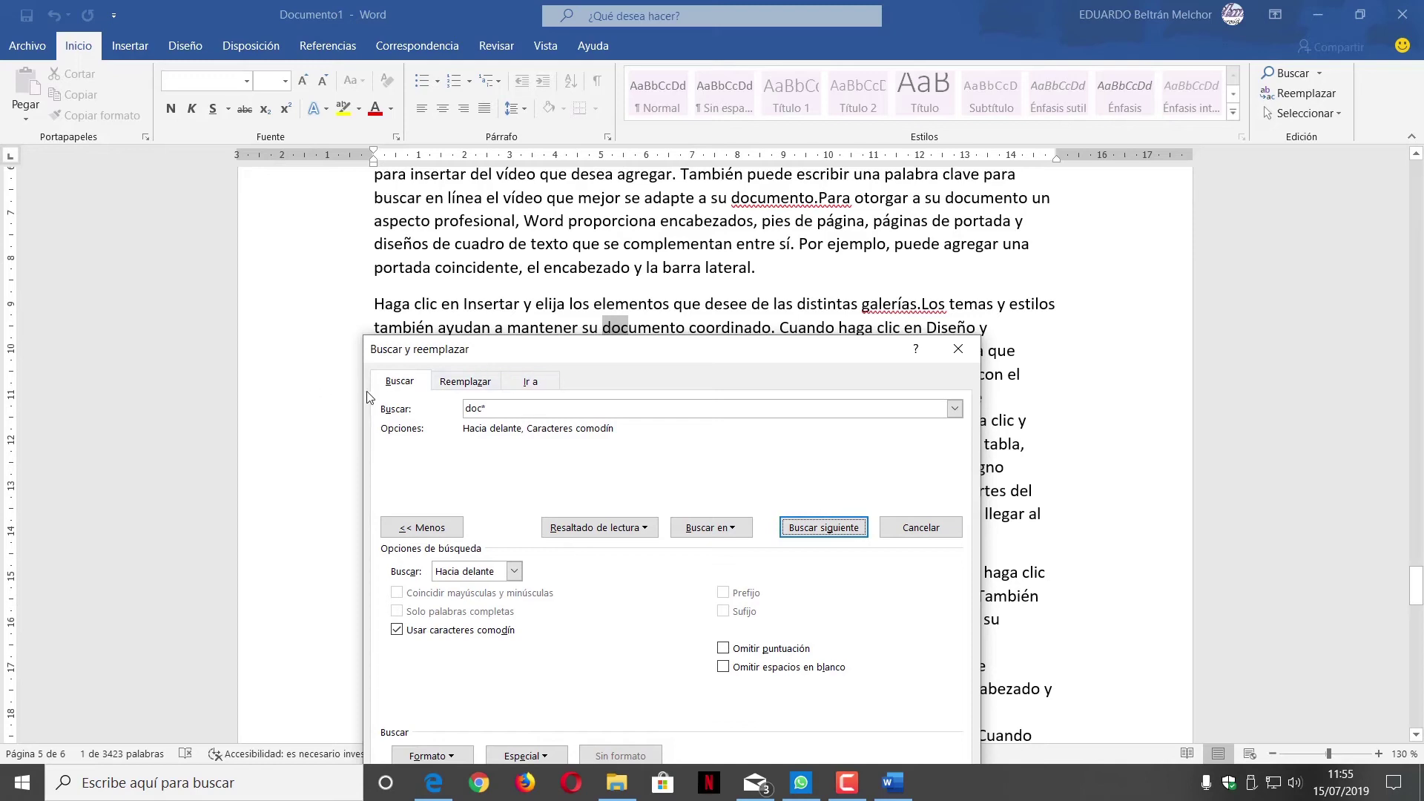
Change the term to 'd*', step through its matches, then clear the Buscar field.
{"action": "left_click", "coordinate": [490, 410]}
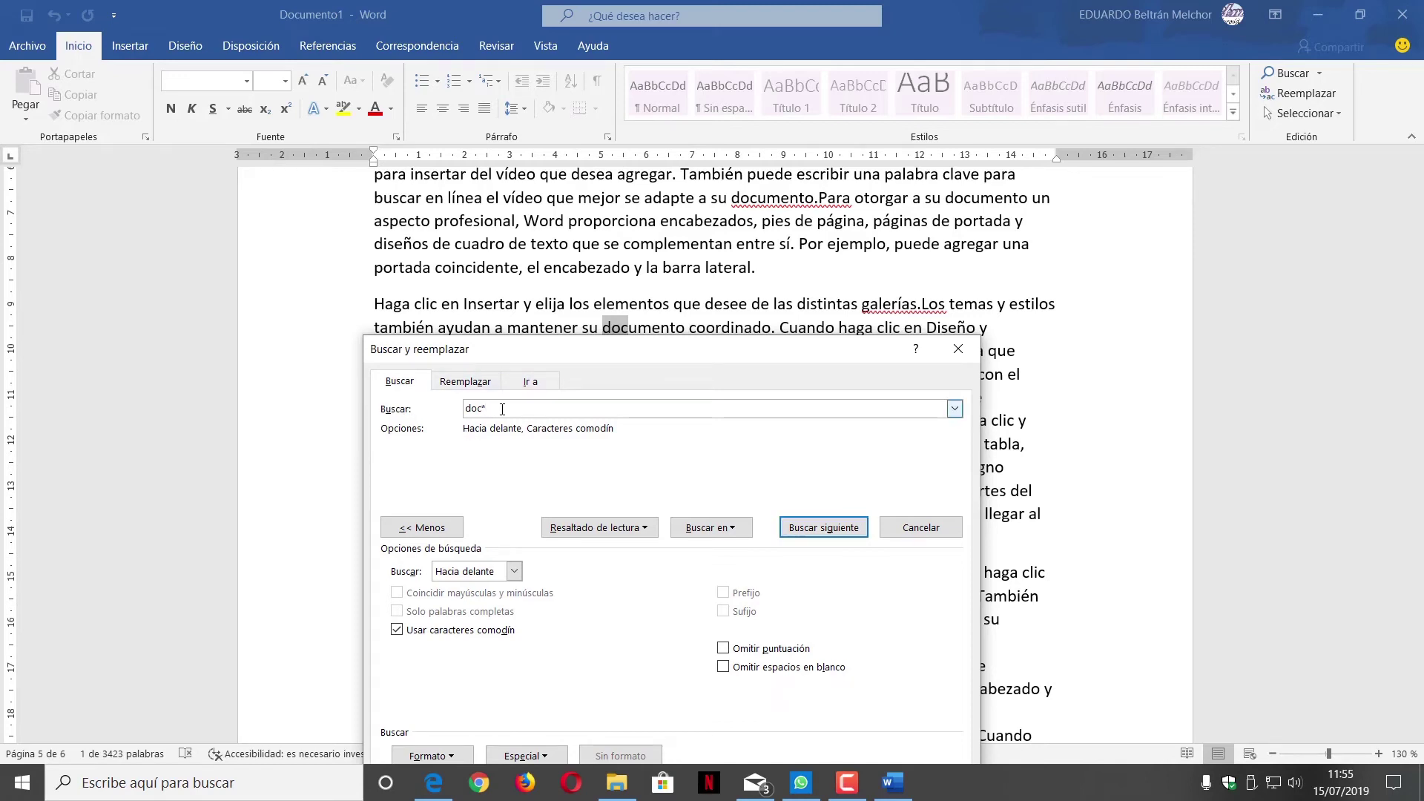
{"action": "key", "text": "BackSpace"}
{"action": "key", "text": "BackSpace"}
{"action": "key", "text": "BackSpace"}
{"action": "type", "text": "*"}
{"action": "left_click", "coordinate": [818, 528]}
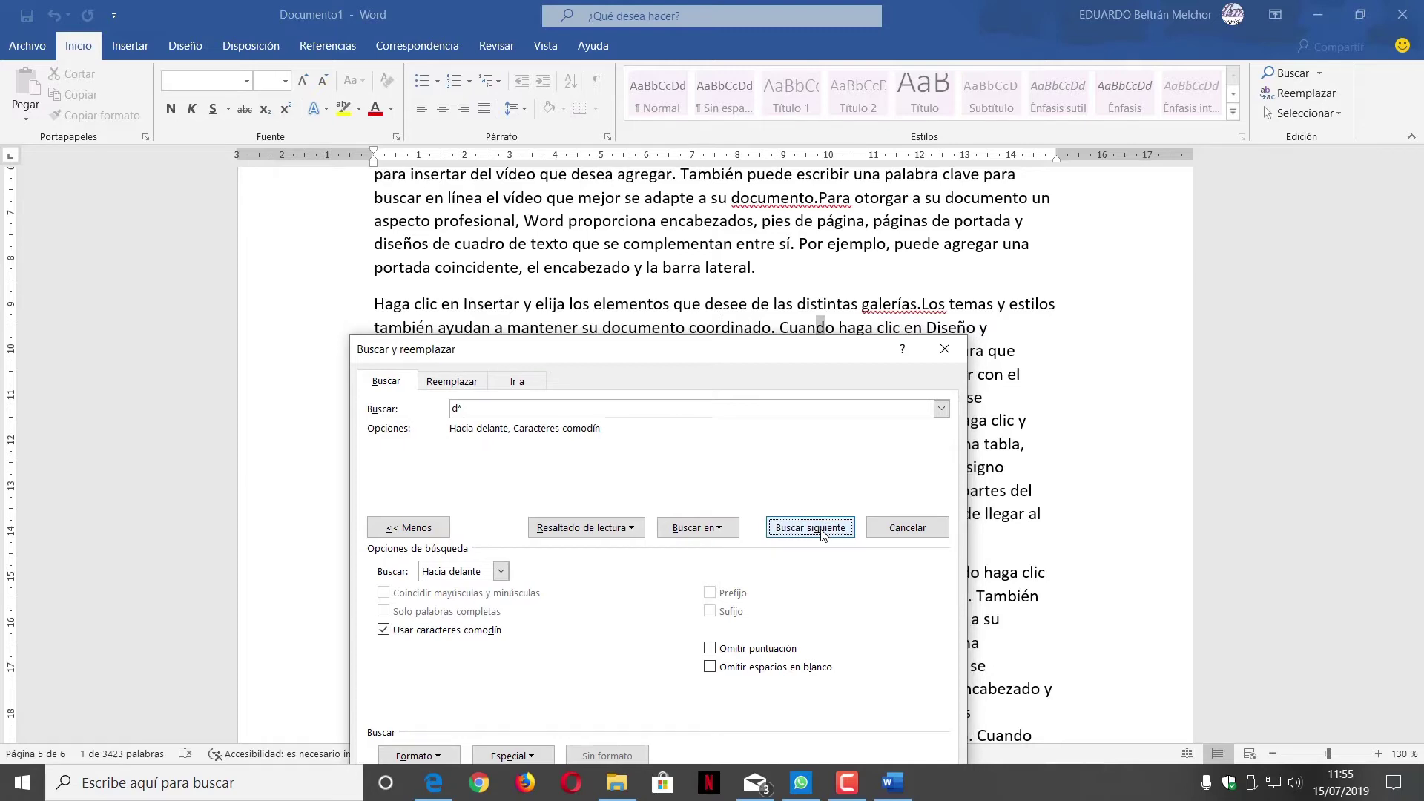
{"action": "left_click", "coordinate": [821, 528]}
{"action": "left_click", "coordinate": [820, 507]}
{"action": "left_click", "coordinate": [820, 507]}
{"action": "left_click", "coordinate": [820, 507]}
{"action": "left_click", "coordinate": [820, 507]}
{"action": "double_click", "coordinate": [479, 386]}
{"action": "key", "text": "BackSpace"}
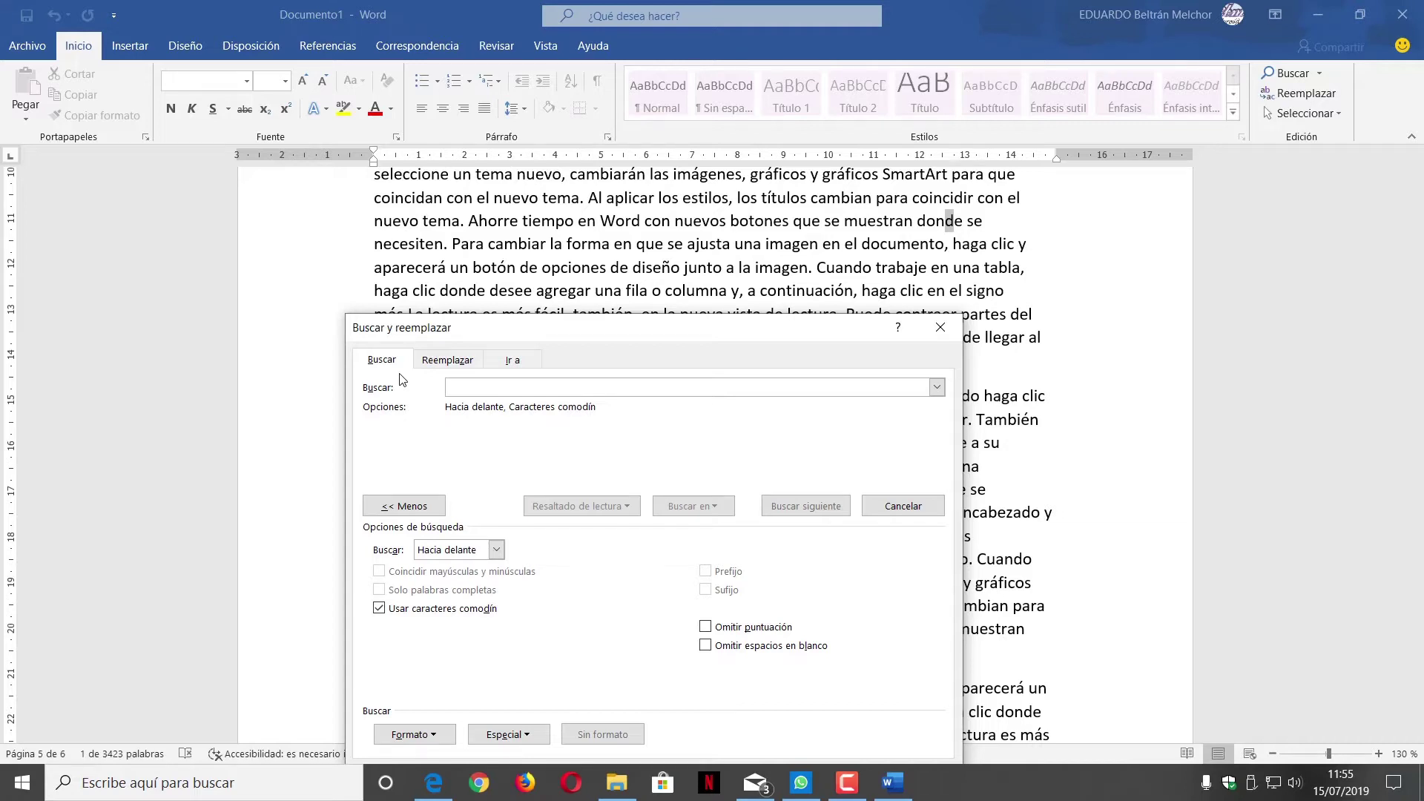
Find 'botón' with the wildcard pattern bot??, clear the term, and close Buscar y reemplazar.
{"action": "type", "text": "bot"}
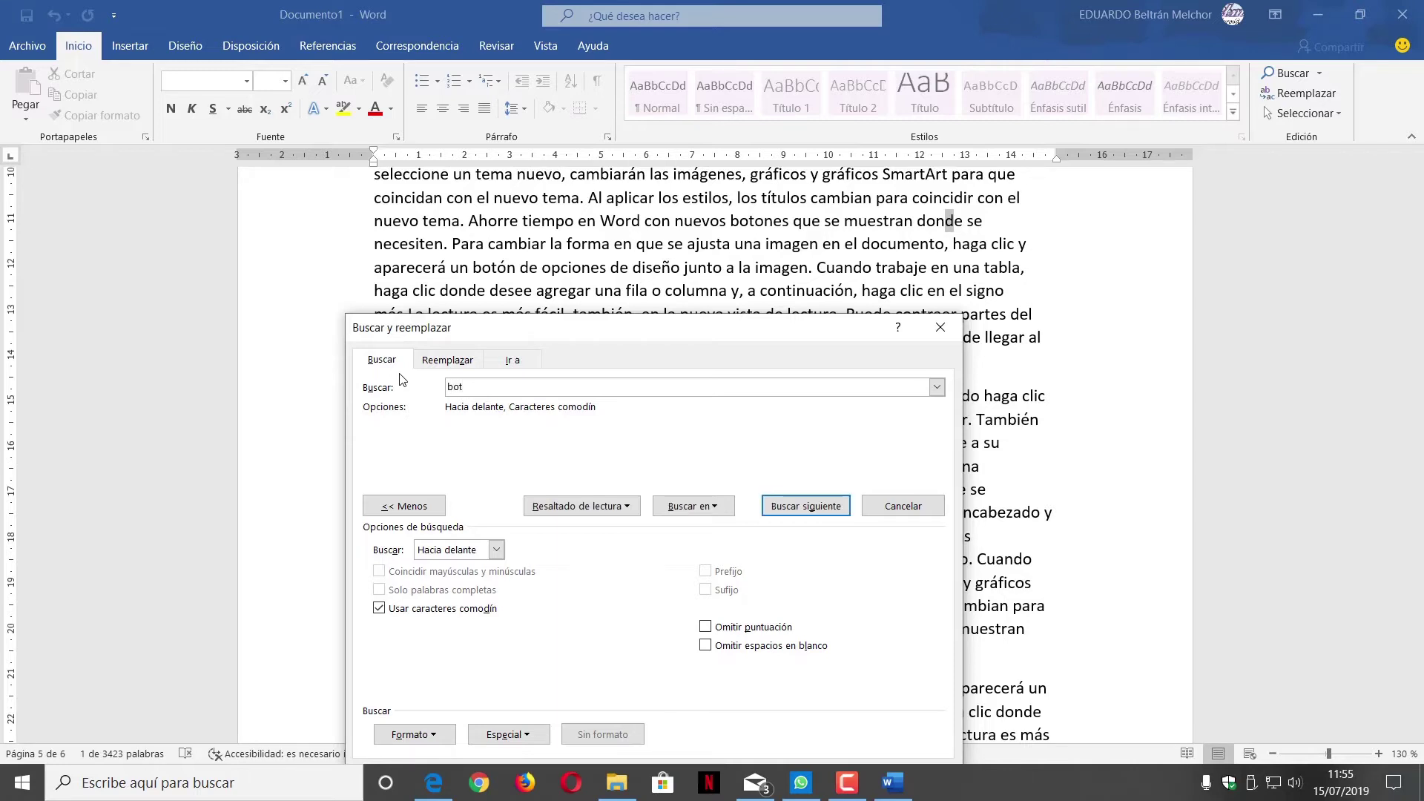
{"action": "type", "text": "??"}
{"action": "left_click", "coordinate": [806, 512]}
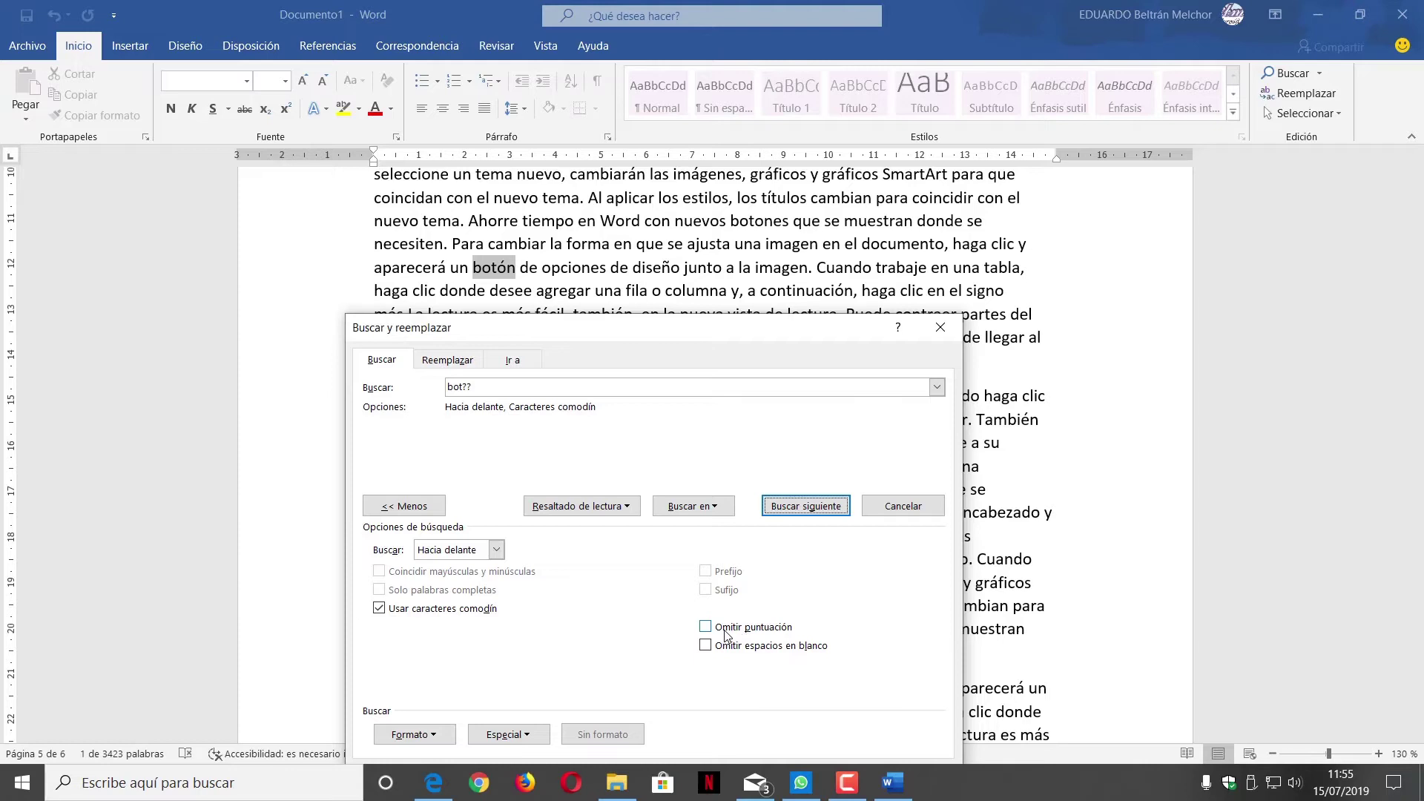
{"action": "left_click", "coordinate": [549, 387]}
{"action": "left_click_drag", "start_coordinate": [550, 386], "coordinate": [356, 389]}
{"action": "key", "text": "BackSpace"}
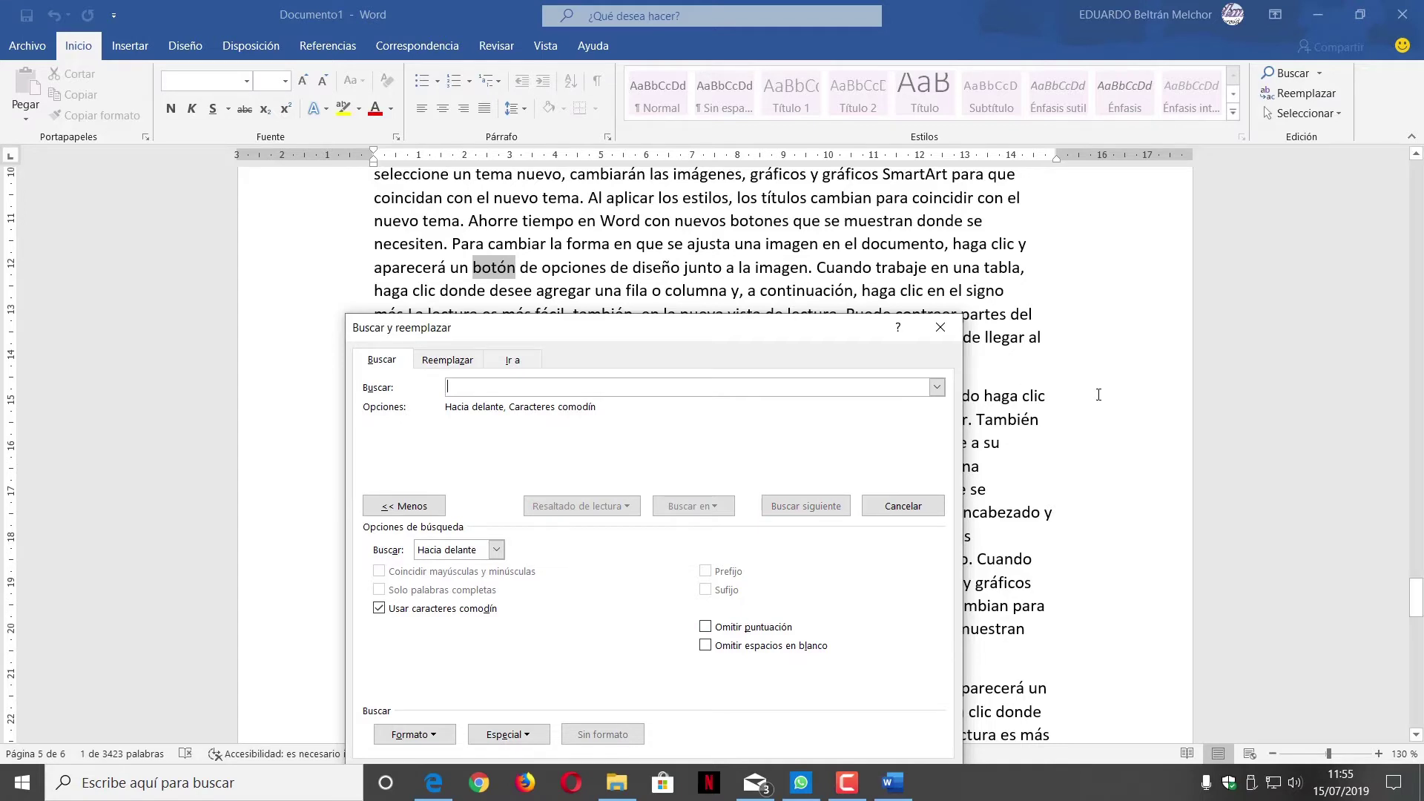
{"action": "left_click", "coordinate": [934, 333]}
Use Ir a to jump to page 3.
{"action": "left_click", "coordinate": [1323, 70]}
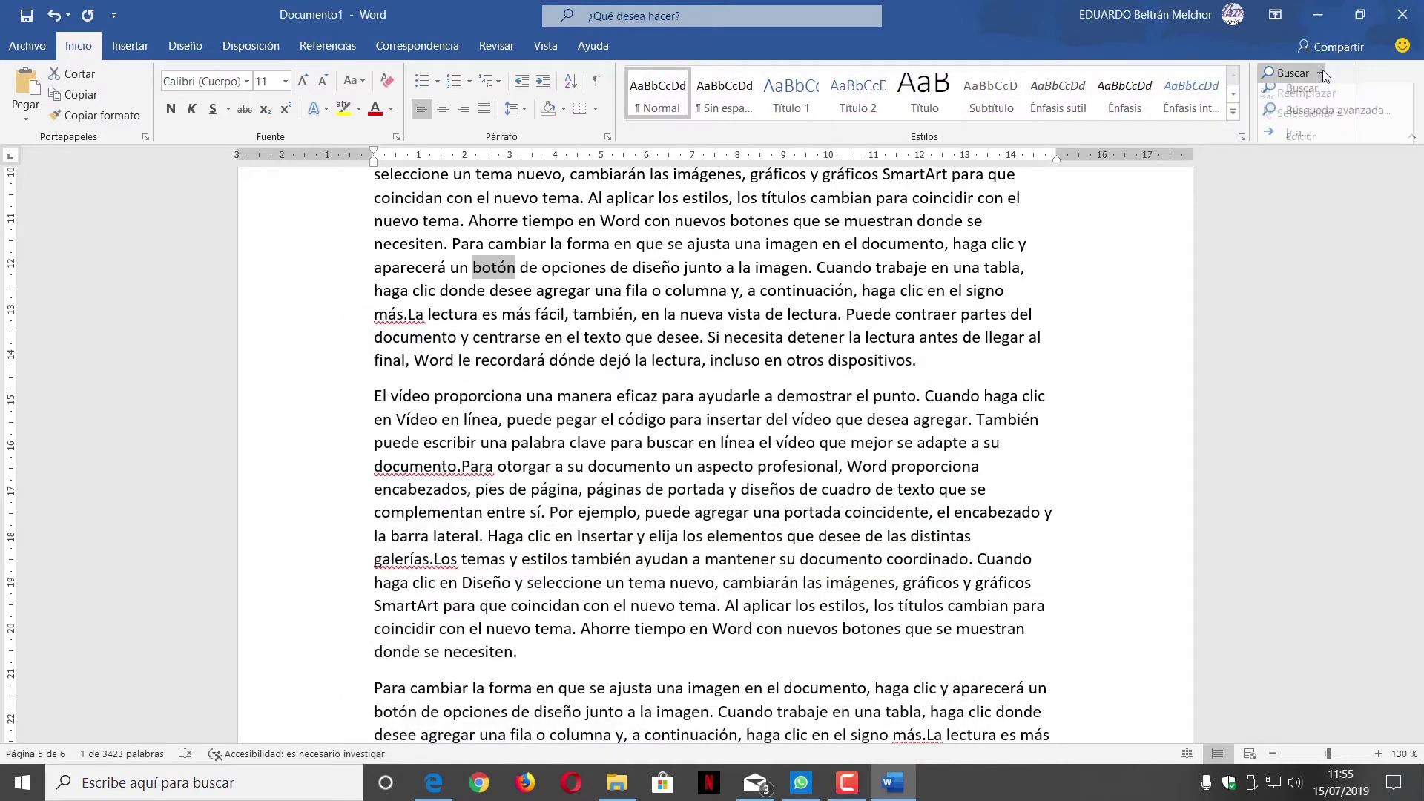
{"action": "left_click", "coordinate": [1323, 70]}
{"action": "left_click", "coordinate": [1323, 69]}
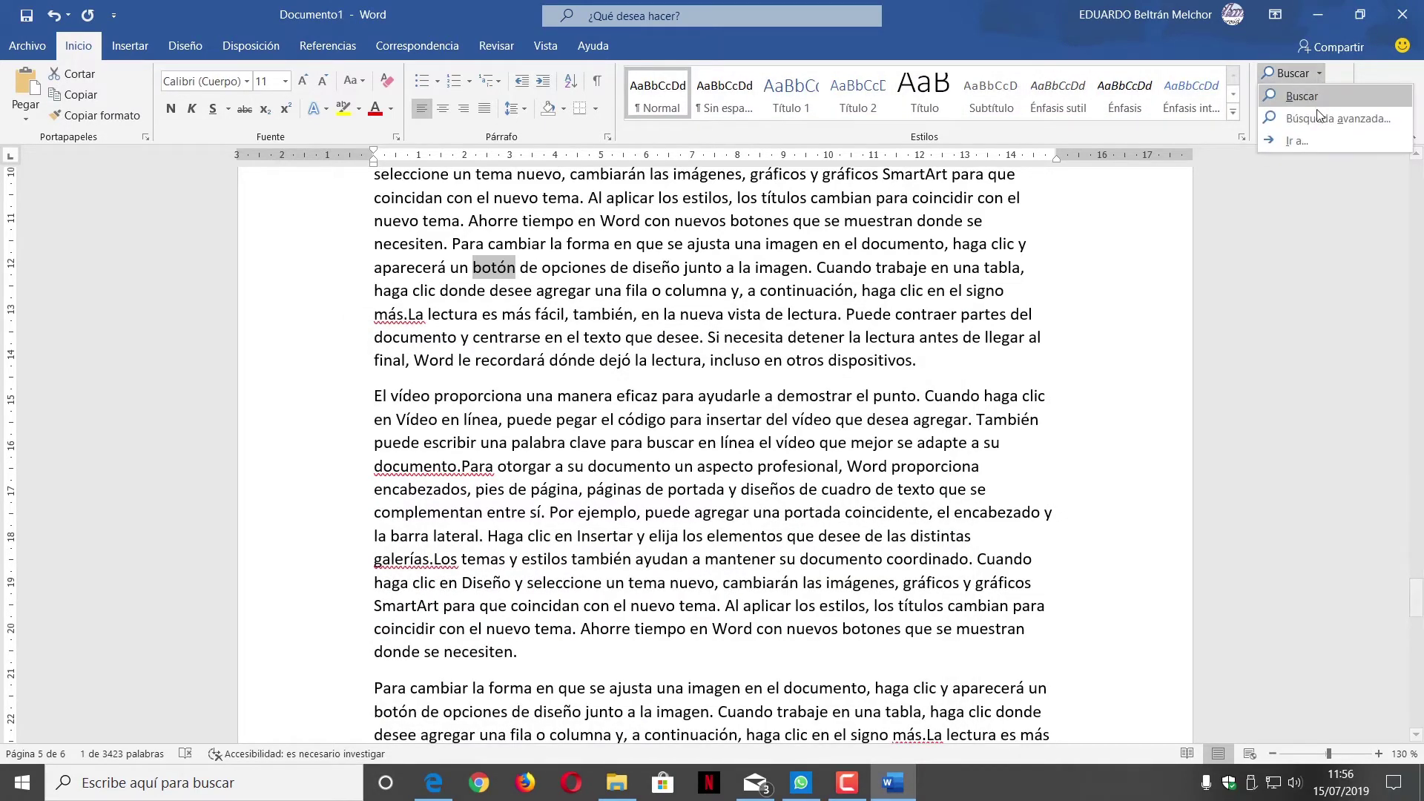
{"action": "left_click", "coordinate": [1309, 139]}
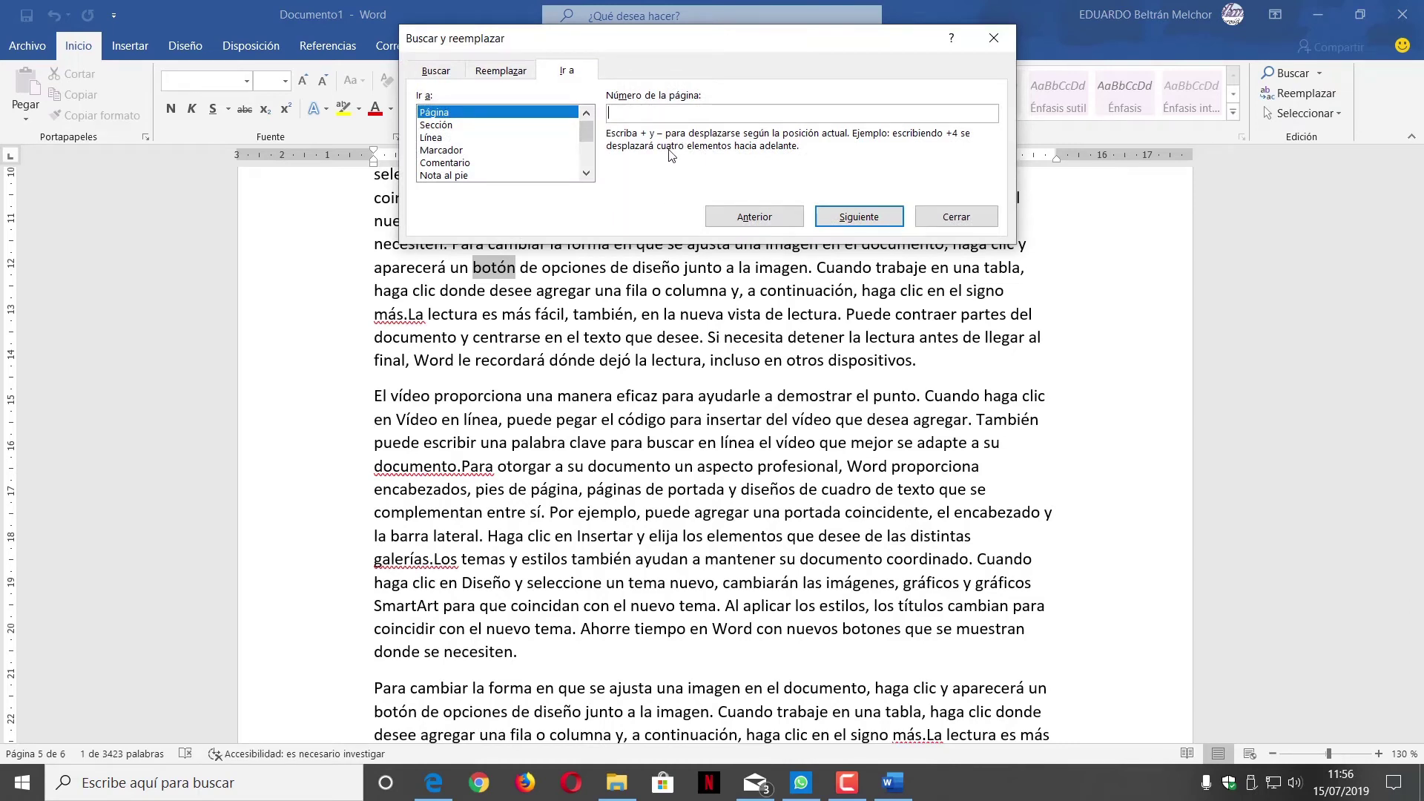
{"action": "type", "text": "3"}
{"action": "left_click", "coordinate": [880, 223]}
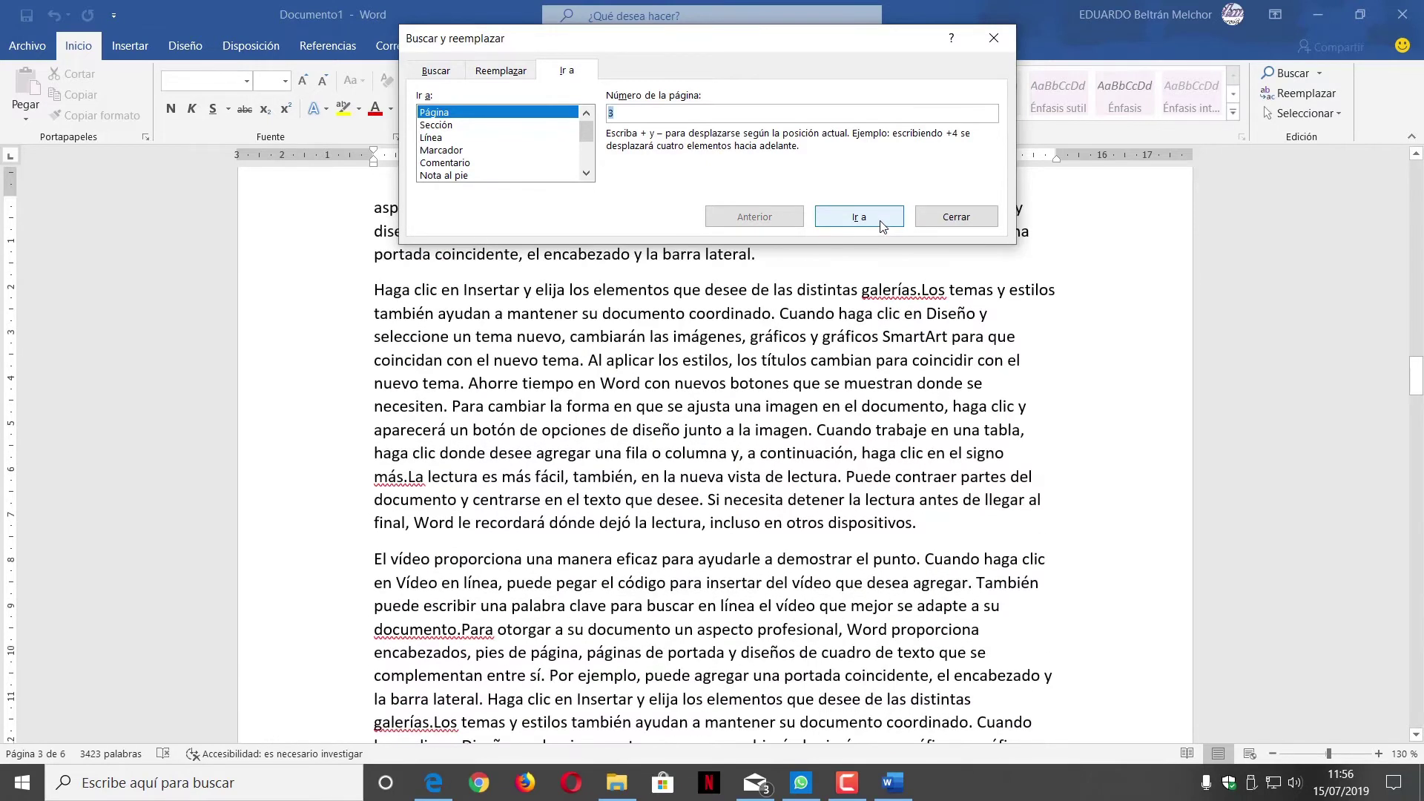
Jump to line 200 on page 5, switch the target to Sección, and close the dialog.
{"action": "left_click", "coordinate": [469, 138]}
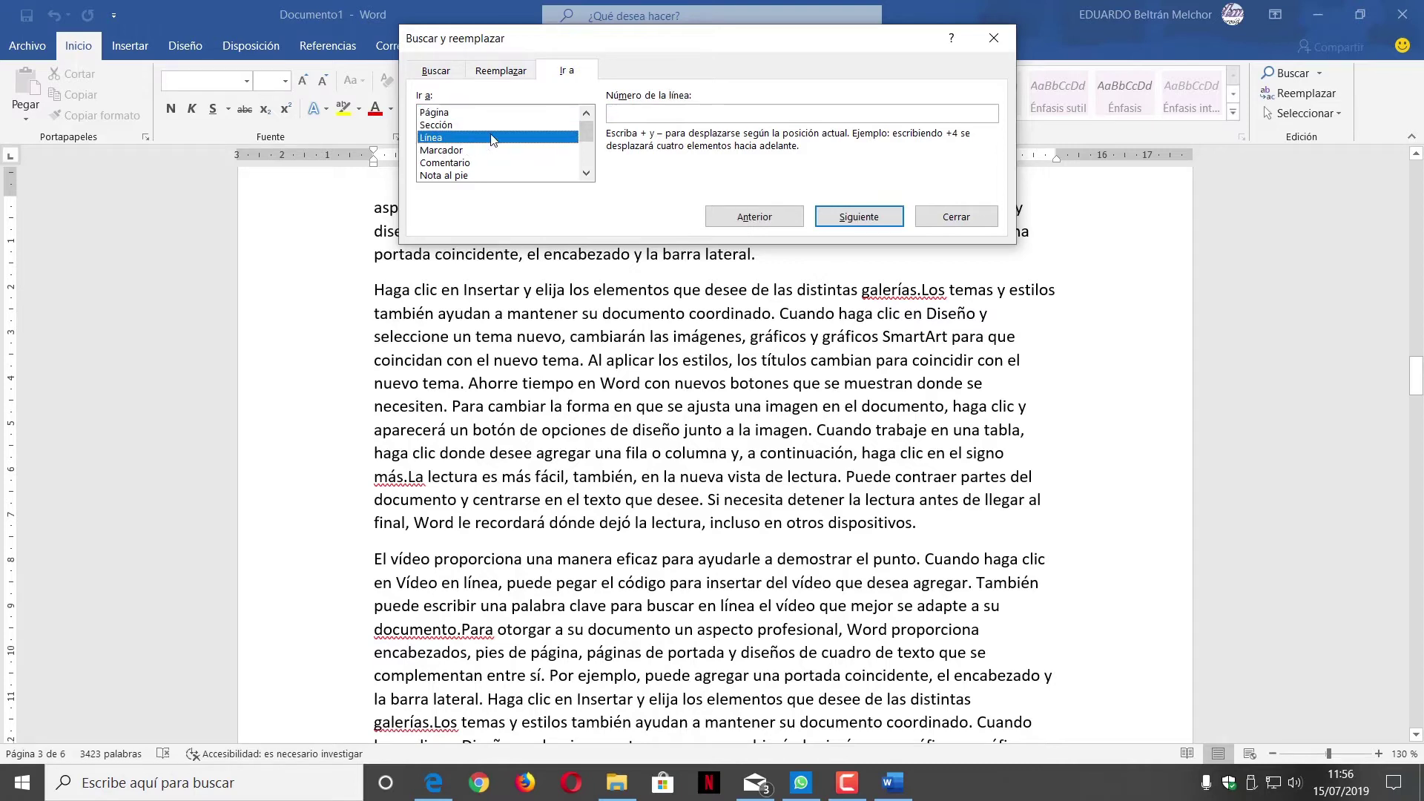
{"action": "left_click", "coordinate": [639, 109]}
{"action": "type", "text": "200"}
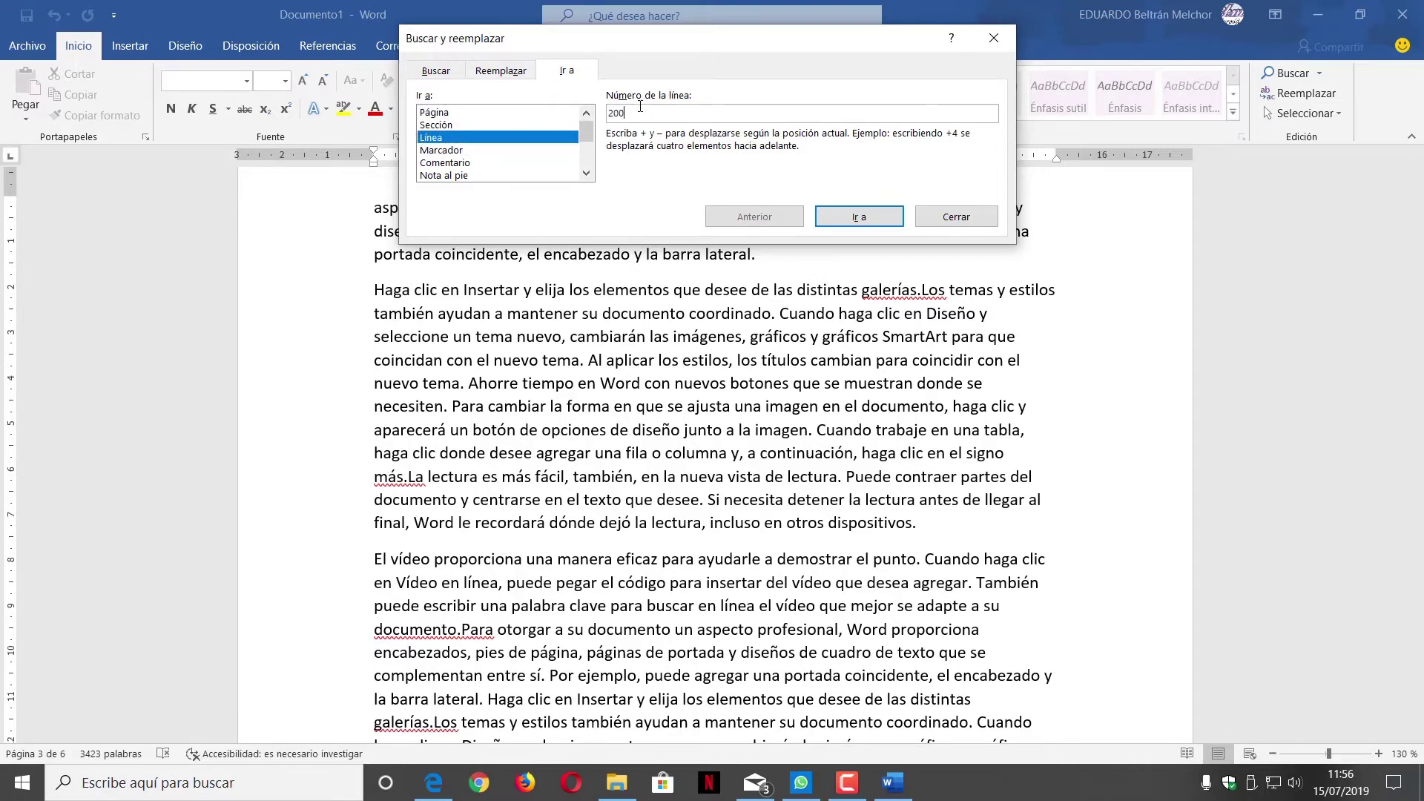
{"action": "key", "text": "Return"}
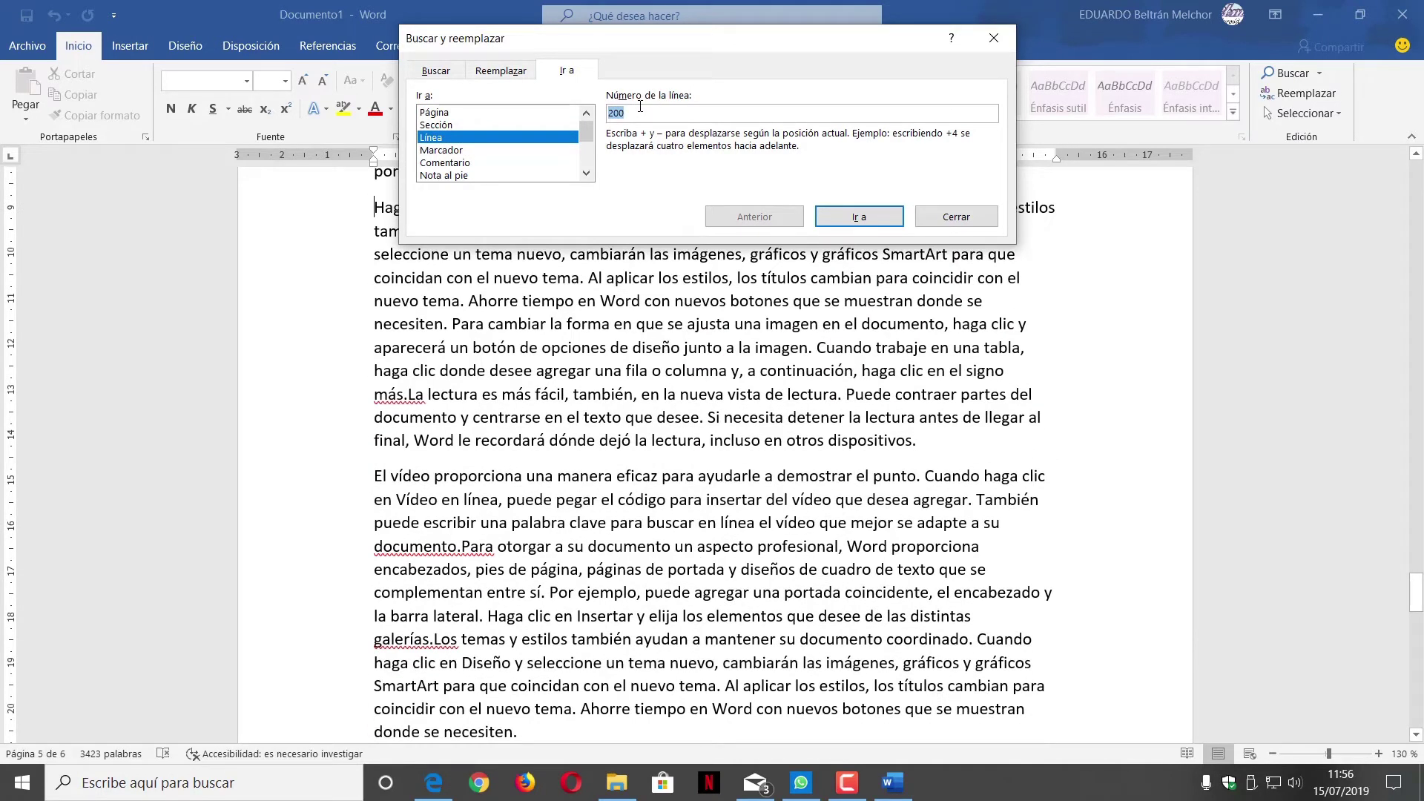
{"action": "left_click", "coordinate": [489, 123]}
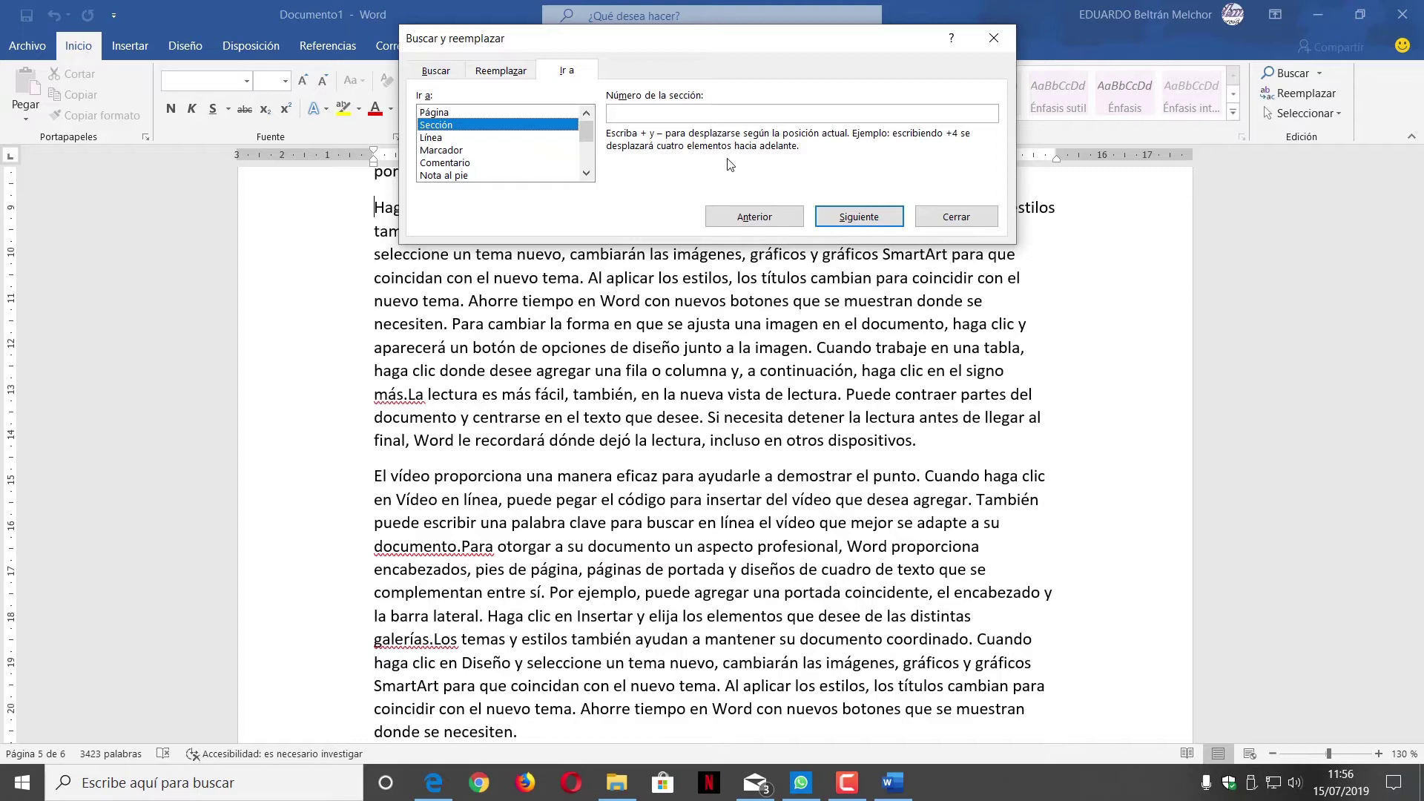
{"action": "left_click", "coordinate": [994, 38]}
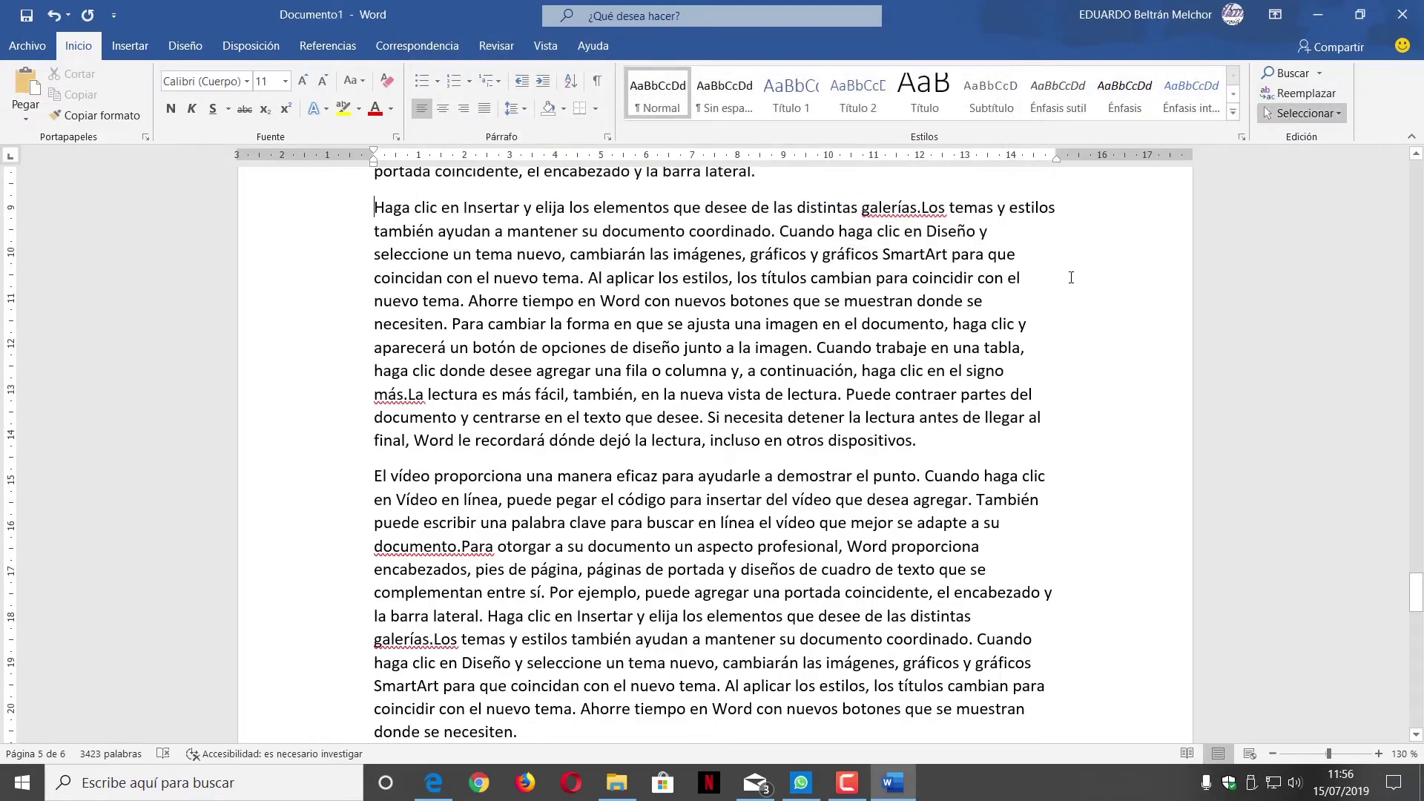
Scroll back up to the top of page 1.
{"action": "scroll", "coordinate": [878, 405], "scroll_direction": "up", "scroll_amount": 7}
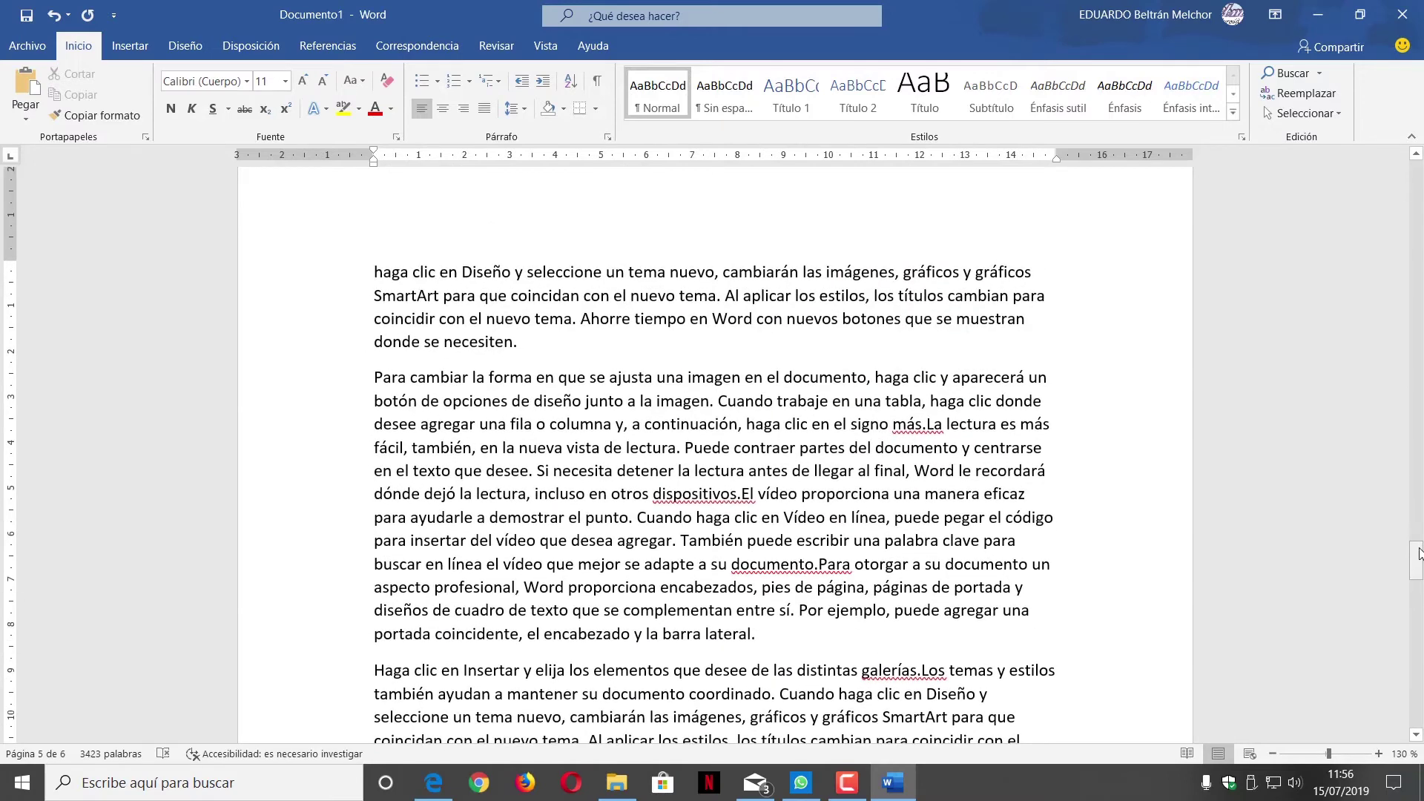
{"action": "scroll", "coordinate": [1127, 407], "scroll_direction": "up", "scroll_amount": 8}
{"action": "scroll", "coordinate": [1126, 407], "scroll_direction": "up", "scroll_amount": 8}
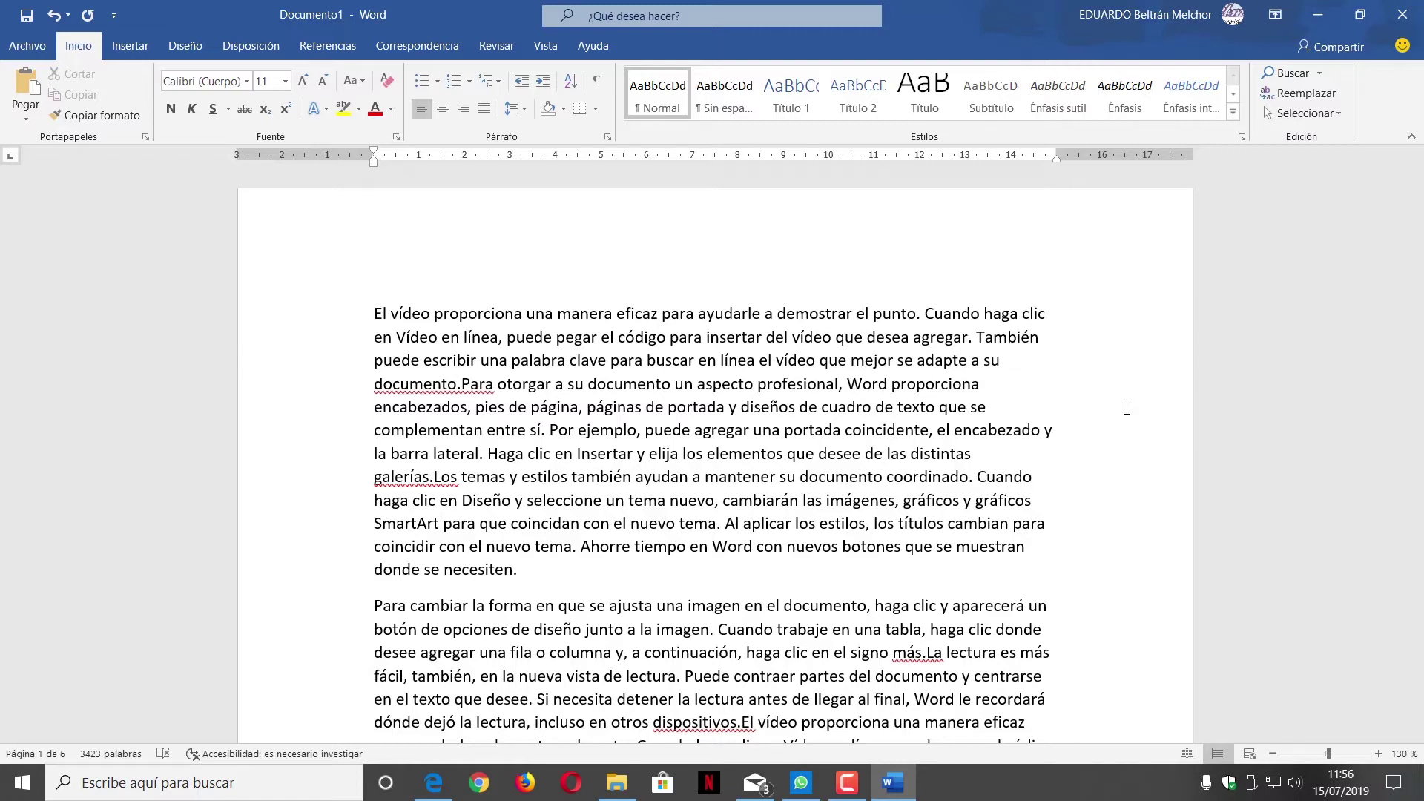
{"action": "scroll", "coordinate": [1038, 400], "scroll_direction": "down", "scroll_amount": 3}
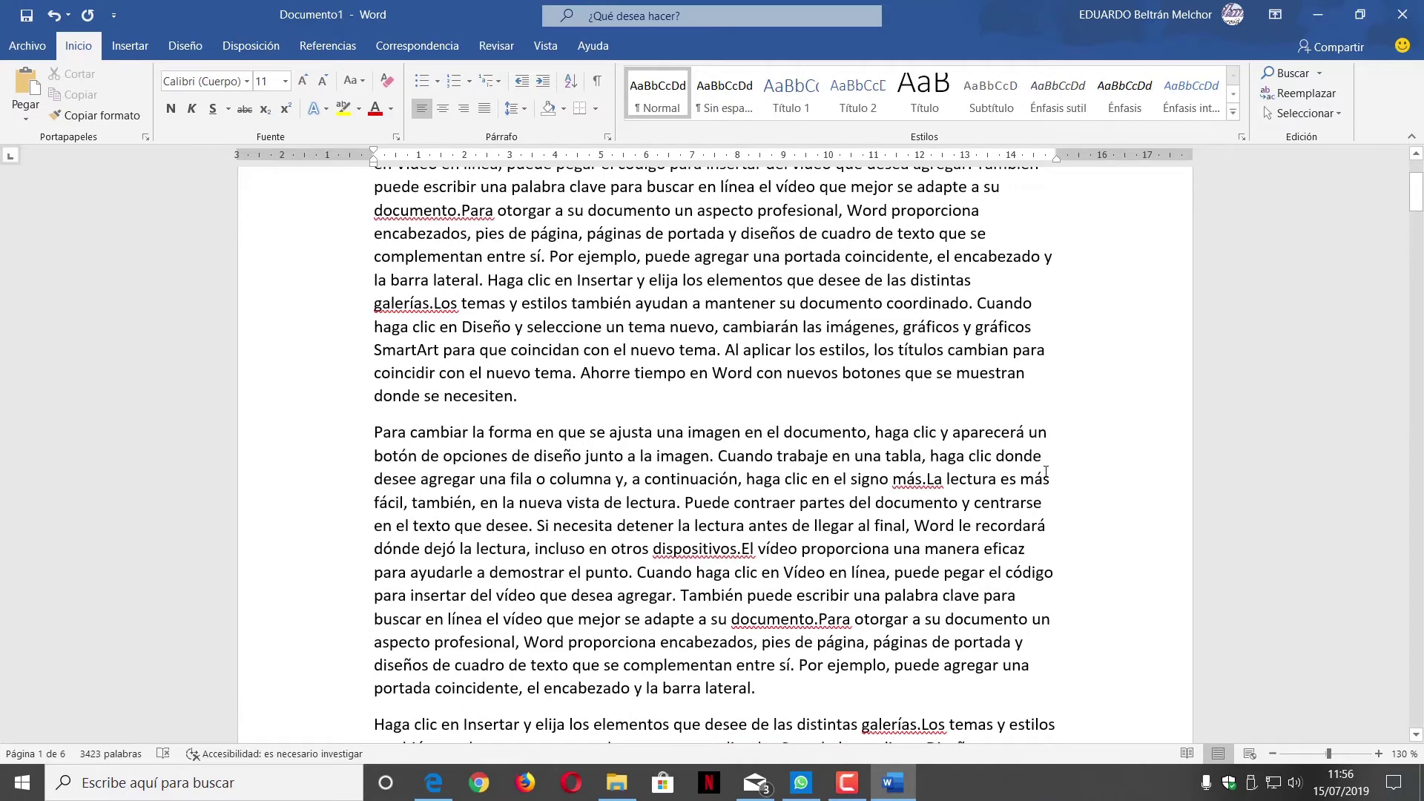
{"action": "scroll", "coordinate": [1038, 469], "scroll_direction": "up", "scroll_amount": 3}
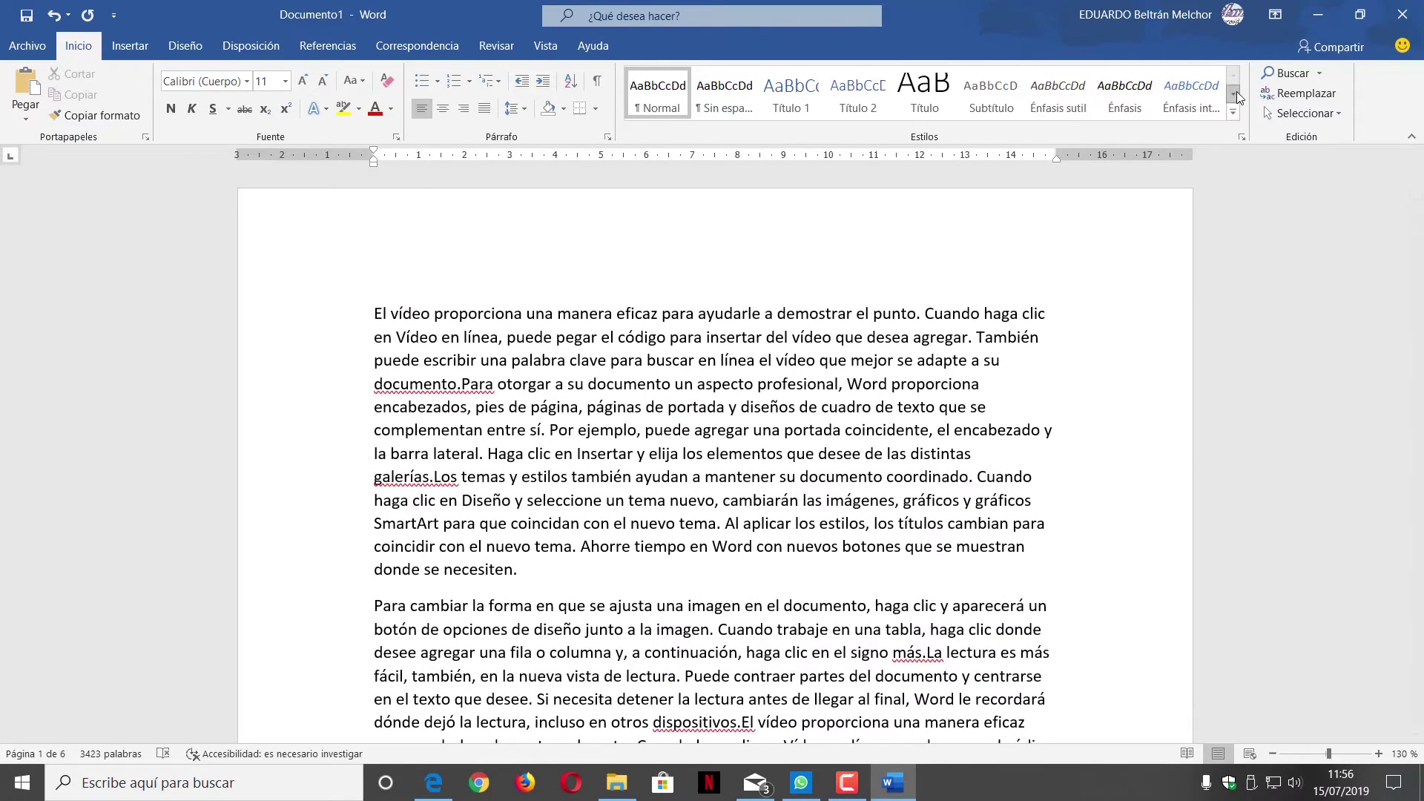
Set Buscar to 'imagen' and Reemplazar con to 'foto', replace all 26, and close the dialog.
{"action": "left_click", "coordinate": [1314, 92]}
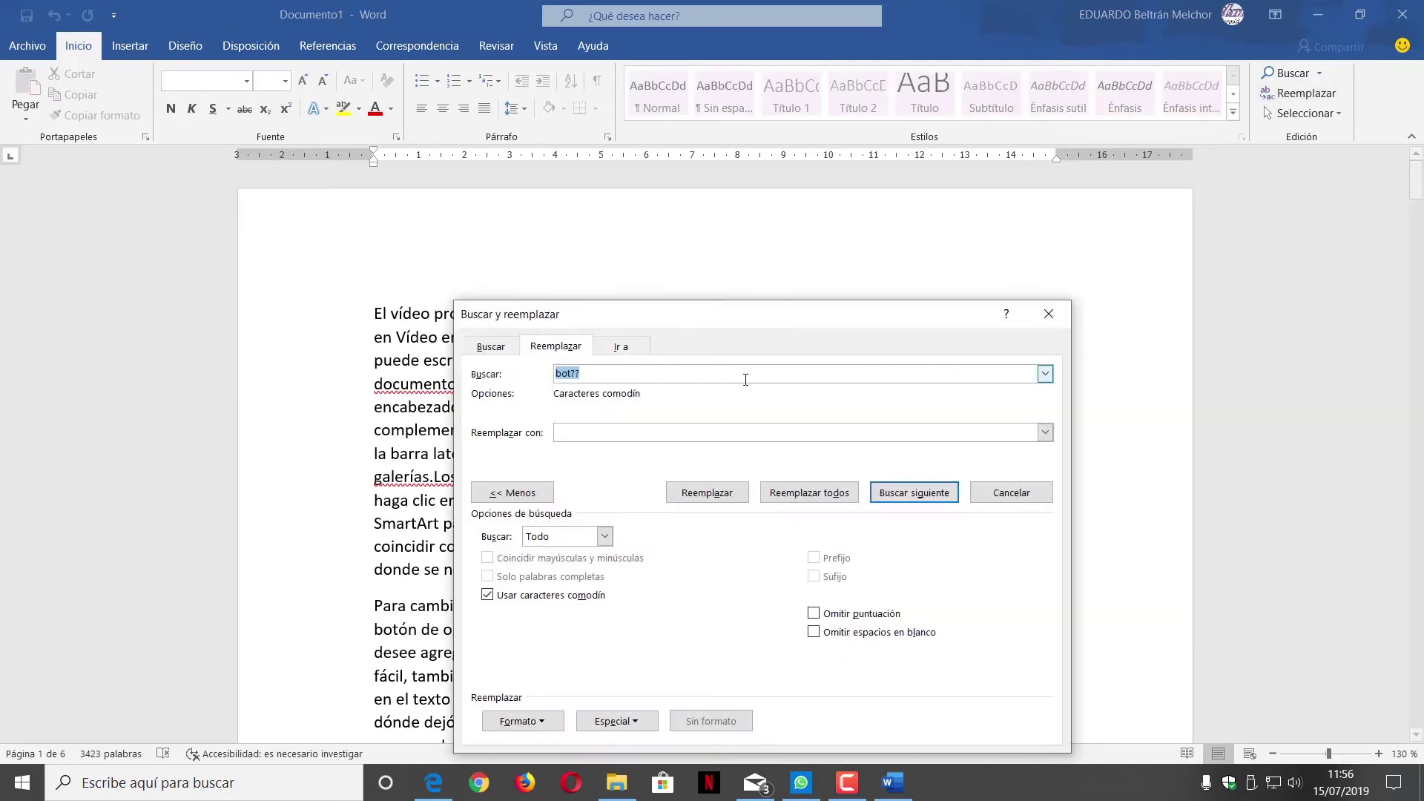
{"action": "type", "text": "imagen"}
{"action": "type", "text": "oto"}
{"action": "left_click", "coordinate": [809, 504]}
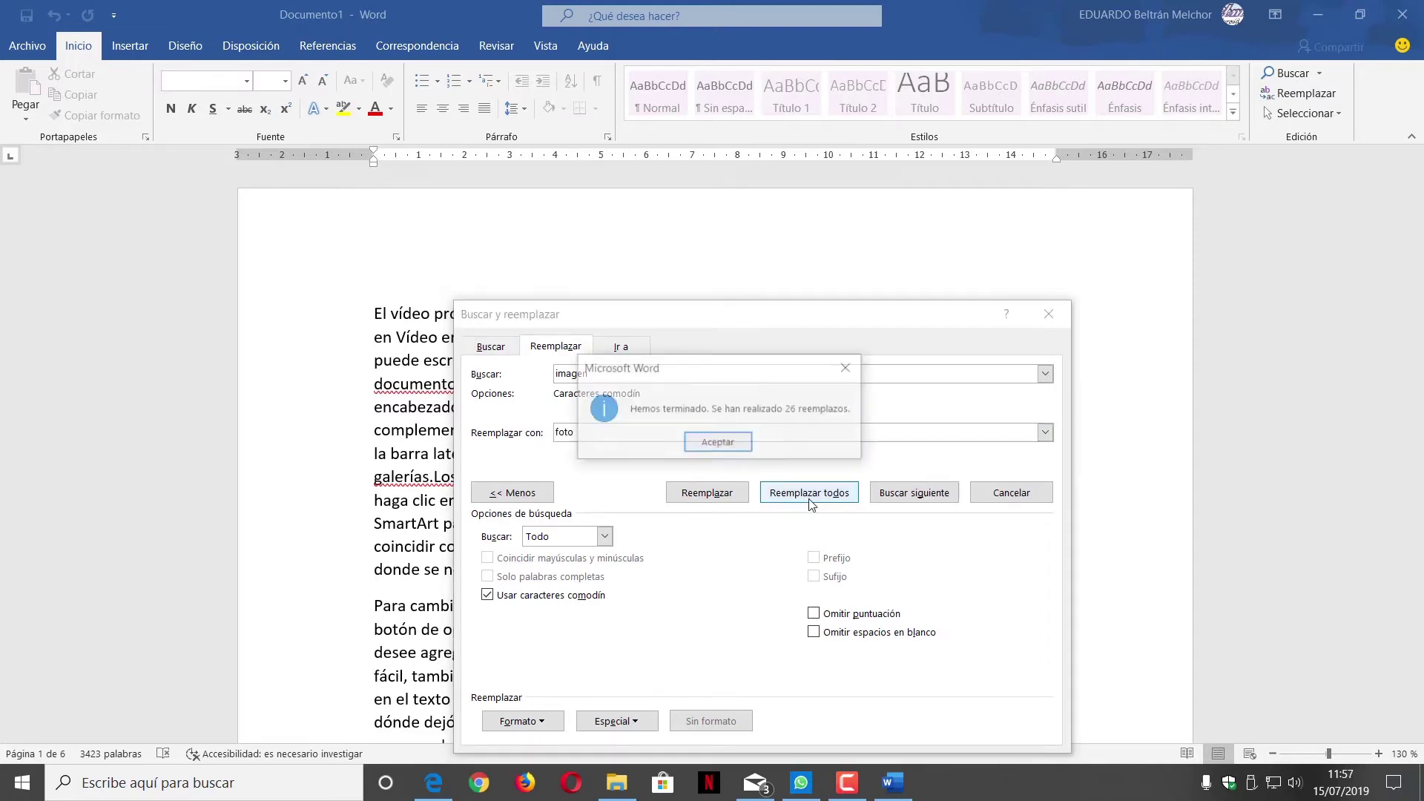
{"action": "left_click", "coordinate": [717, 443]}
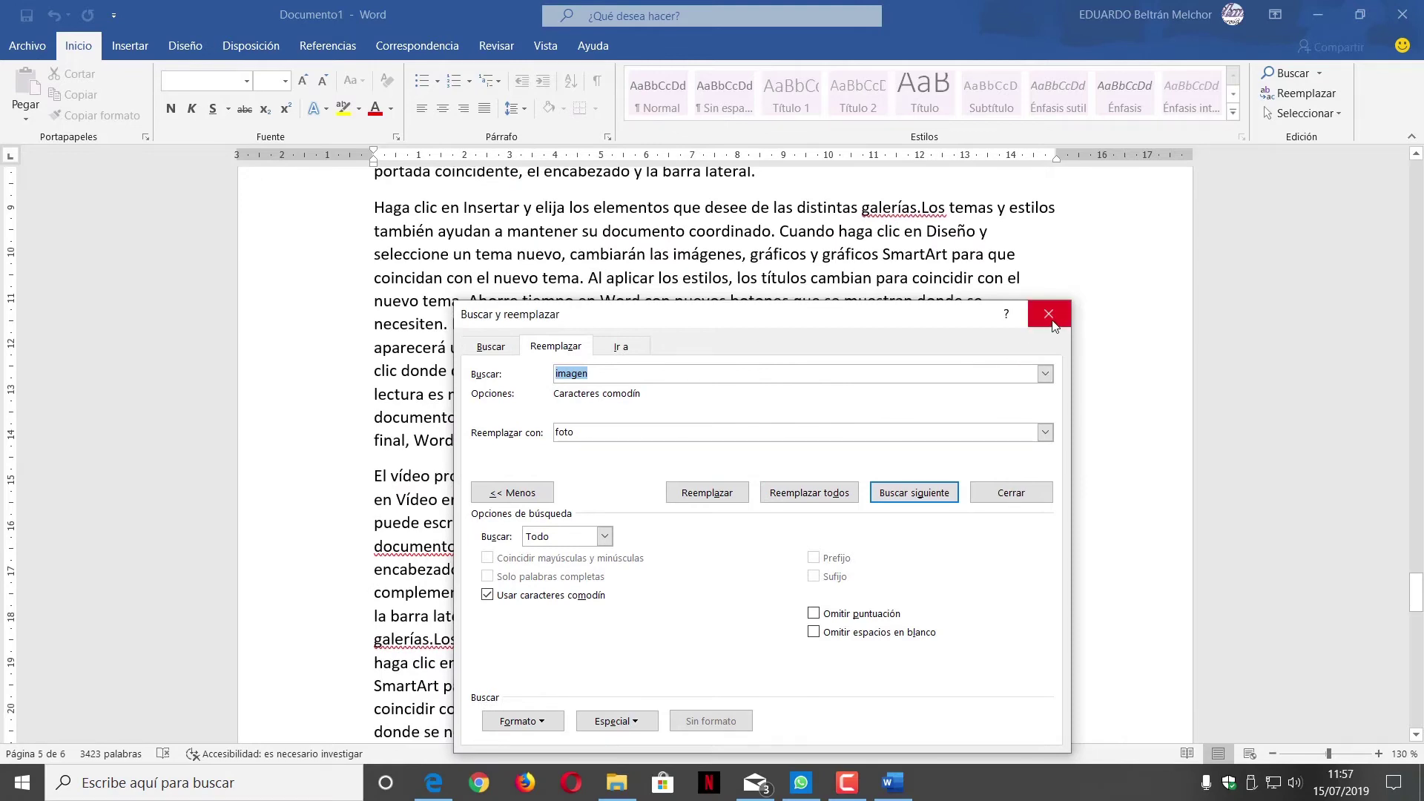
{"action": "left_click", "coordinate": [1049, 314]}
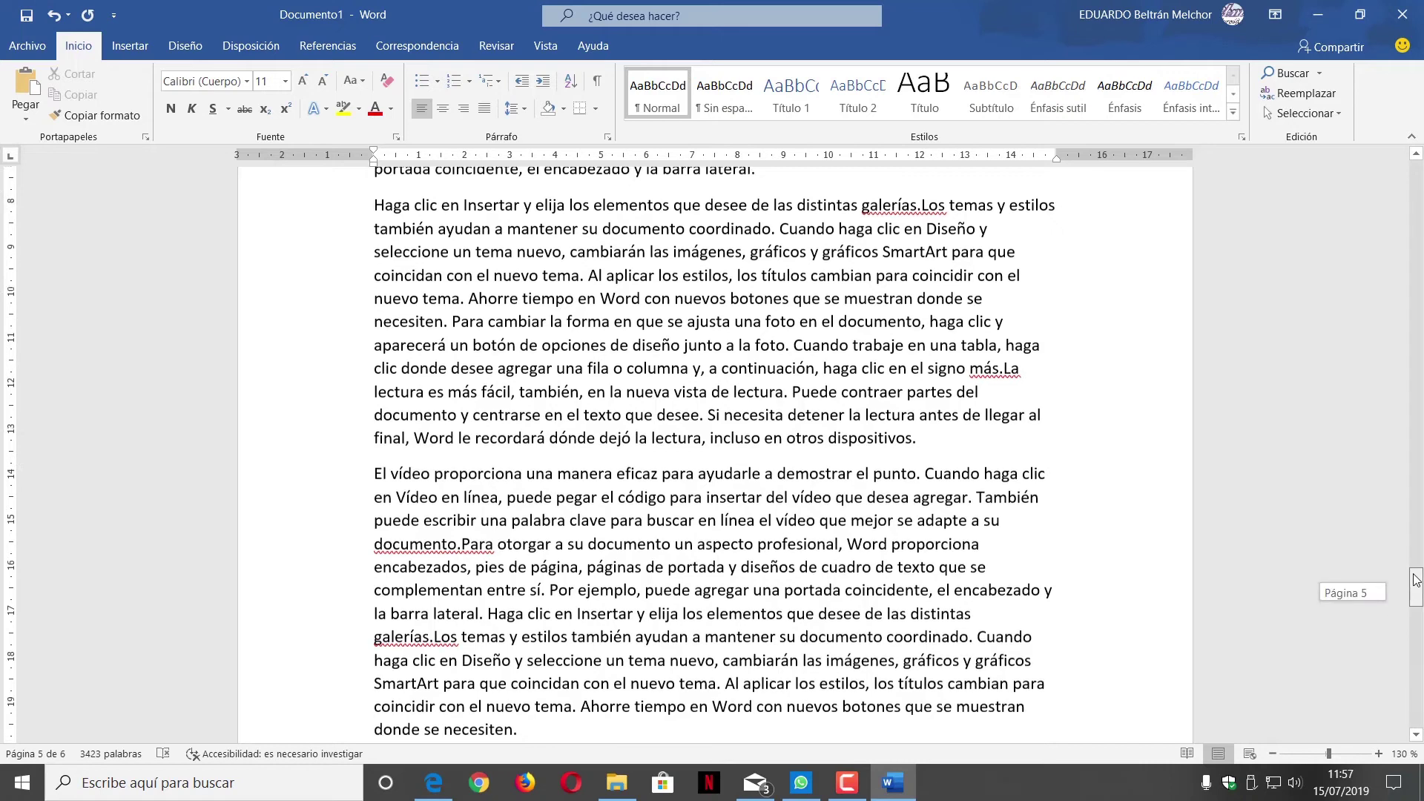
Try Seleccionar todo, Seleccionar objetos and Seleccionar texto con formato similar from the Seleccionar menu.
{"action": "left_click_drag", "start_coordinate": [1416, 598], "coordinate": [1416, 570]}
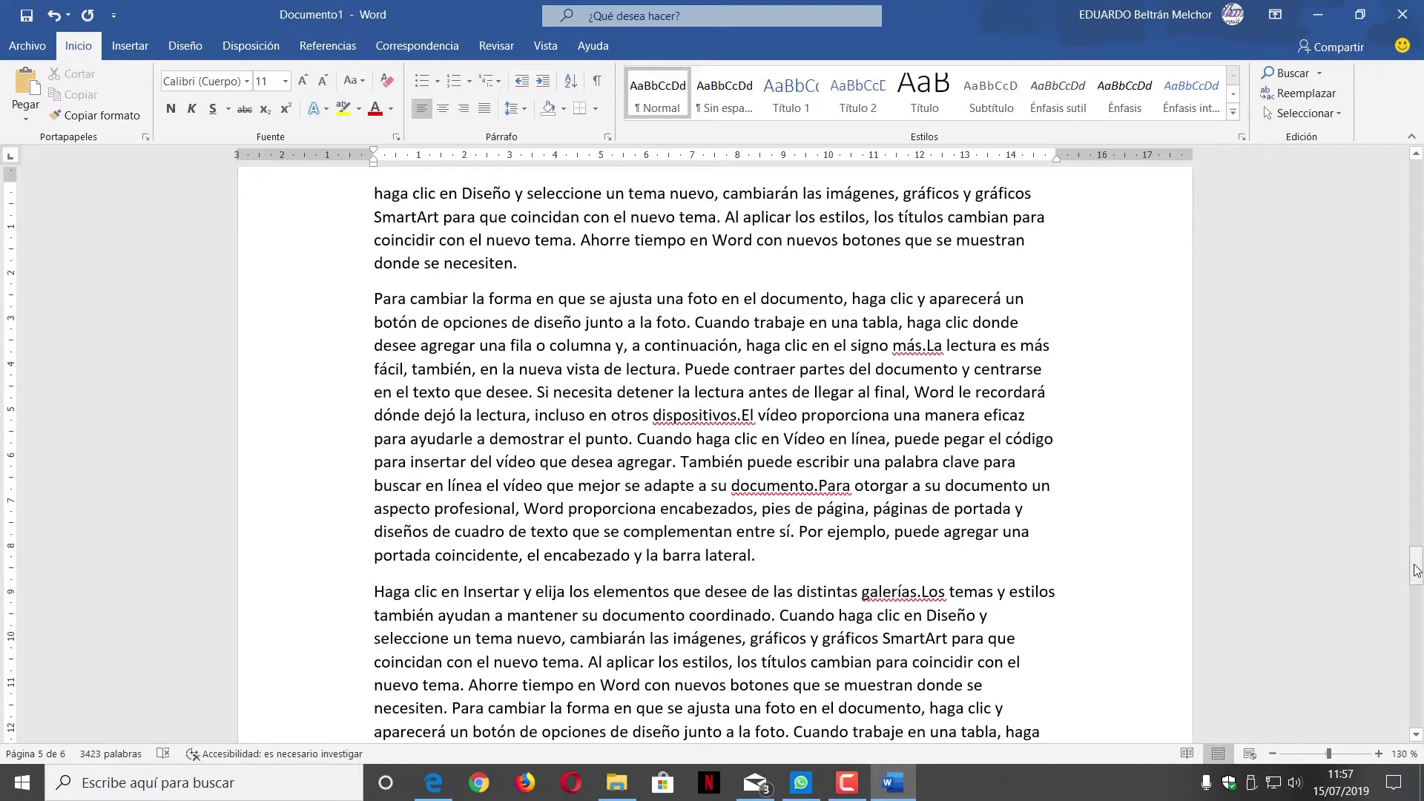
{"action": "left_click", "coordinate": [1342, 113]}
{"action": "left_click", "coordinate": [1279, 133]}
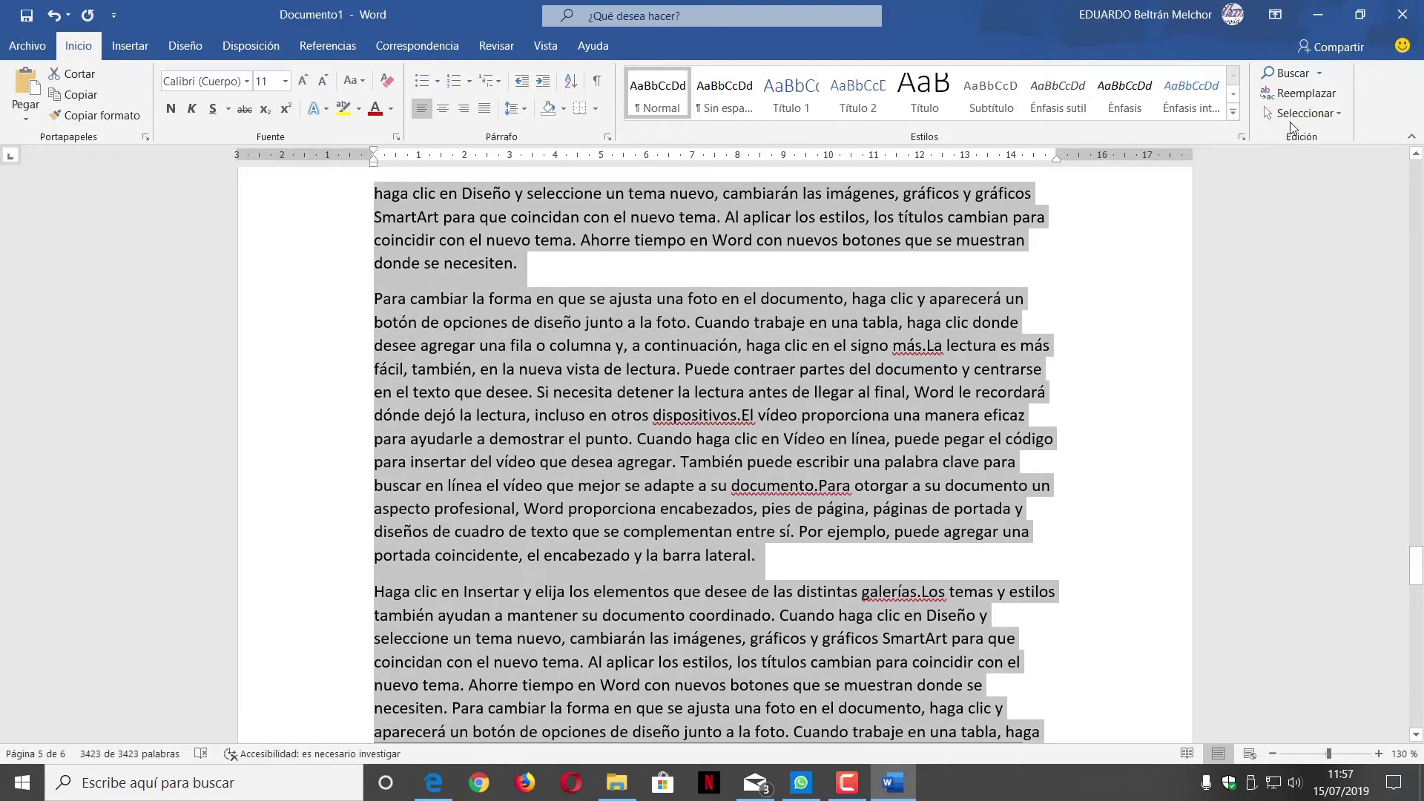
{"action": "left_click", "coordinate": [1345, 115]}
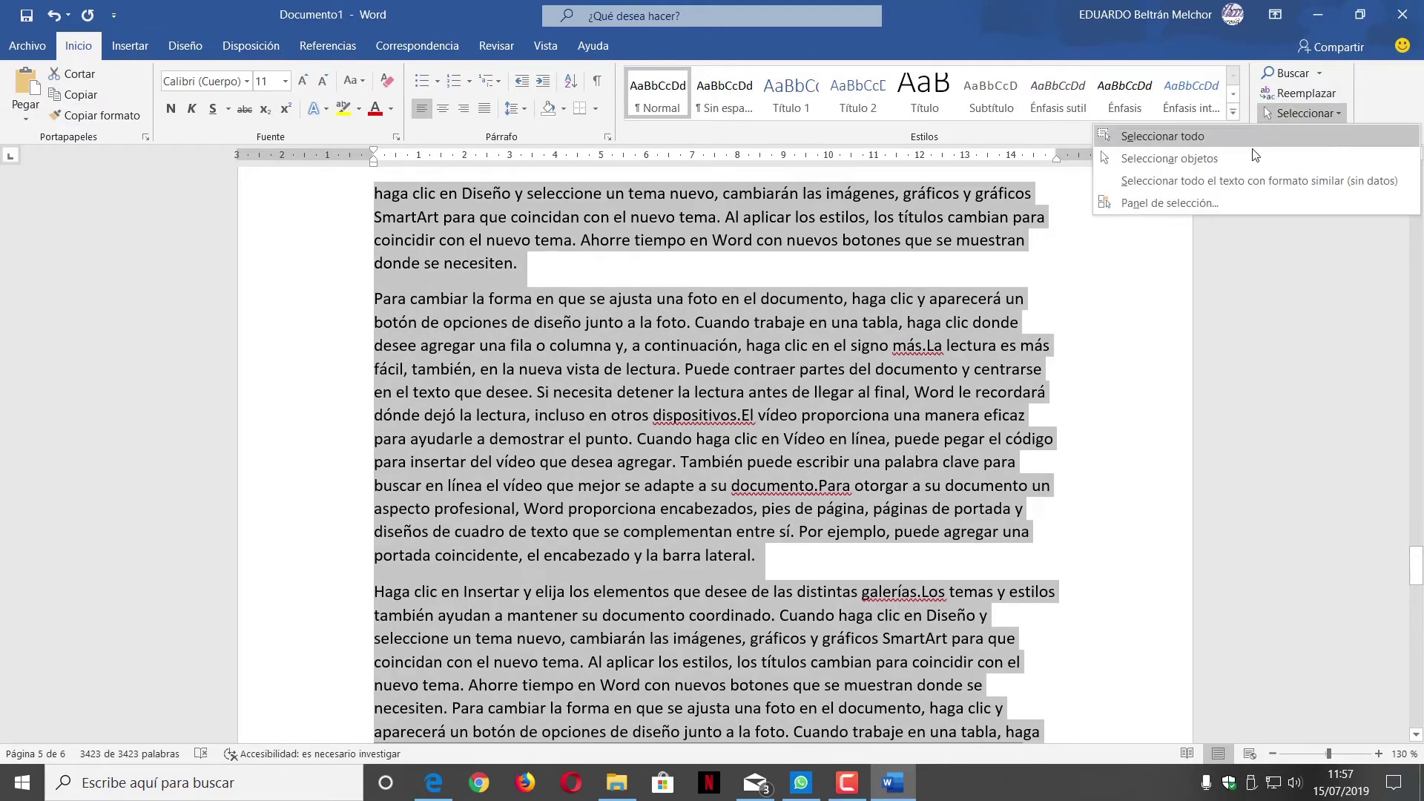
{"action": "left_click", "coordinate": [1212, 160]}
{"action": "left_click", "coordinate": [1343, 116]}
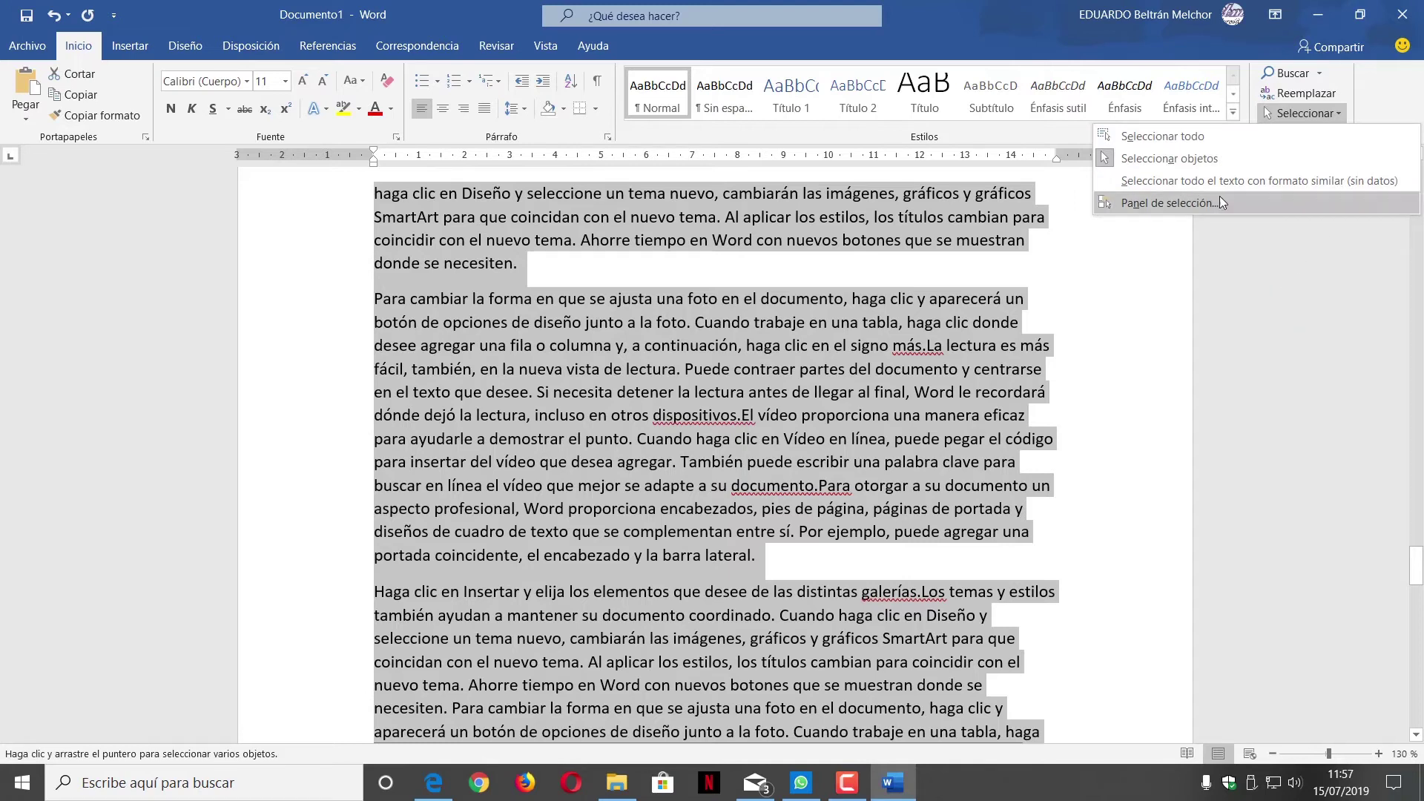
{"action": "left_click", "coordinate": [1195, 180]}
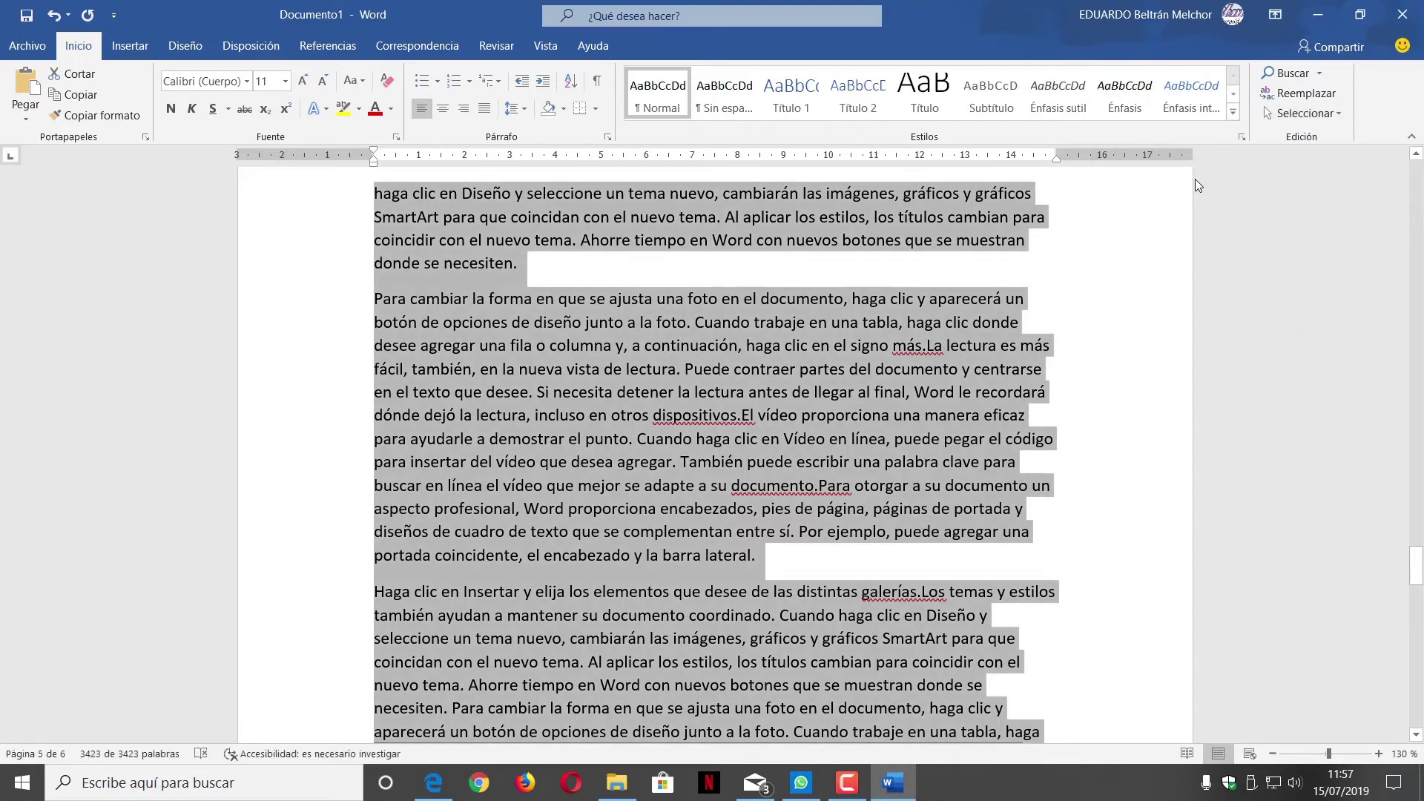
{"action": "left_click", "coordinate": [1340, 116]}
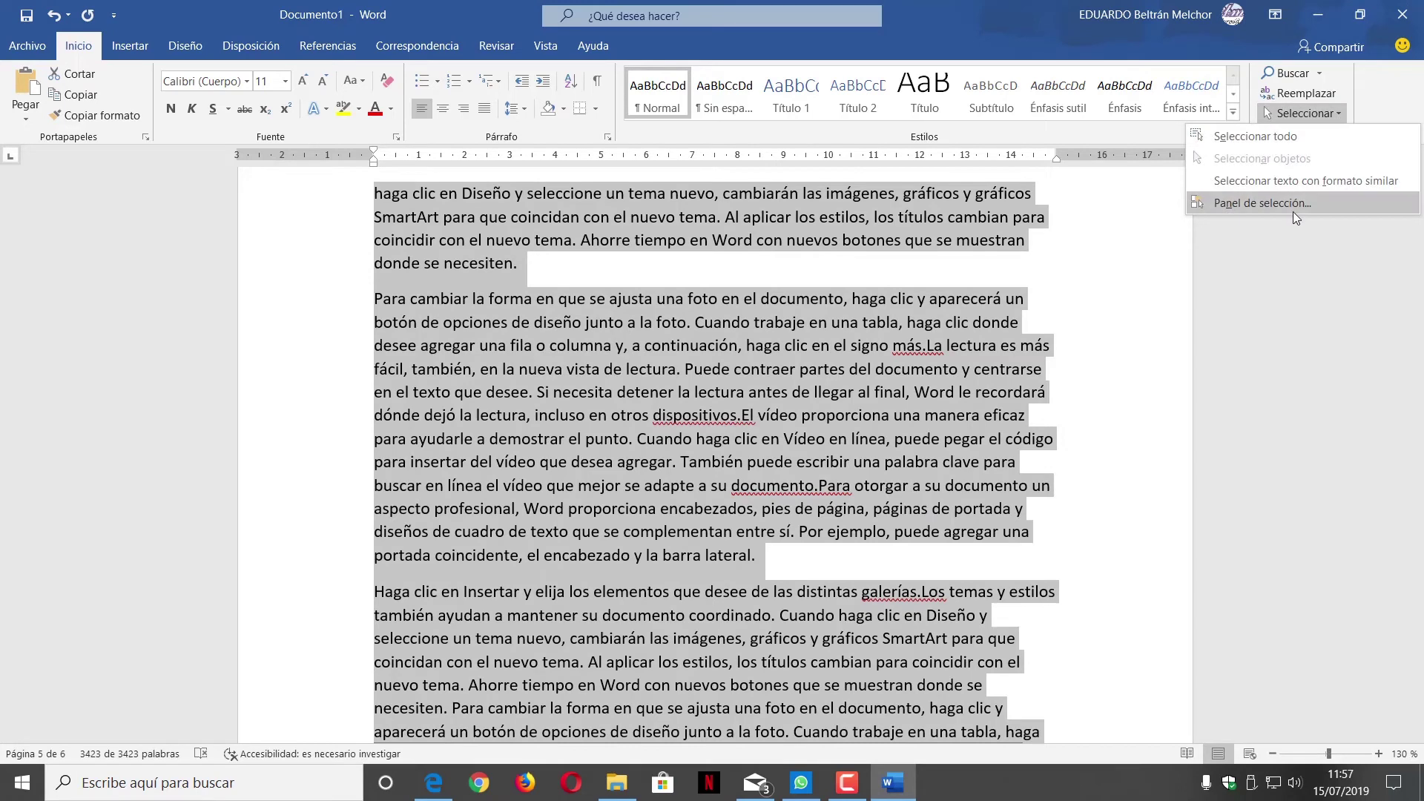
{"action": "left_click", "coordinate": [1247, 307]}
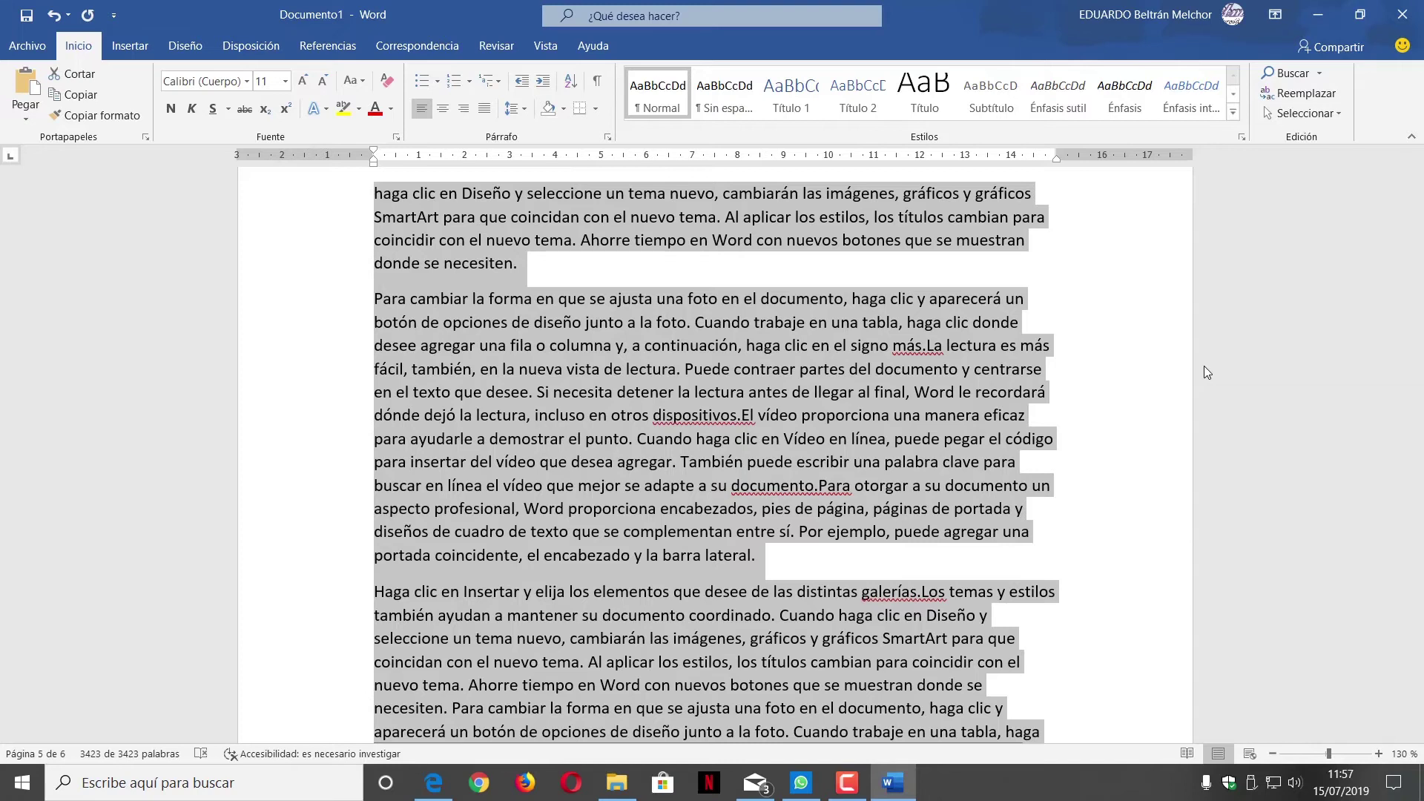
Return to the top of page 1 and clear the whole-document selection.
{"action": "scroll", "coordinate": [1204, 366], "scroll_direction": "up", "scroll_amount": 1}
{"action": "scroll", "coordinate": [839, 332], "scroll_direction": "down", "scroll_amount": 8}
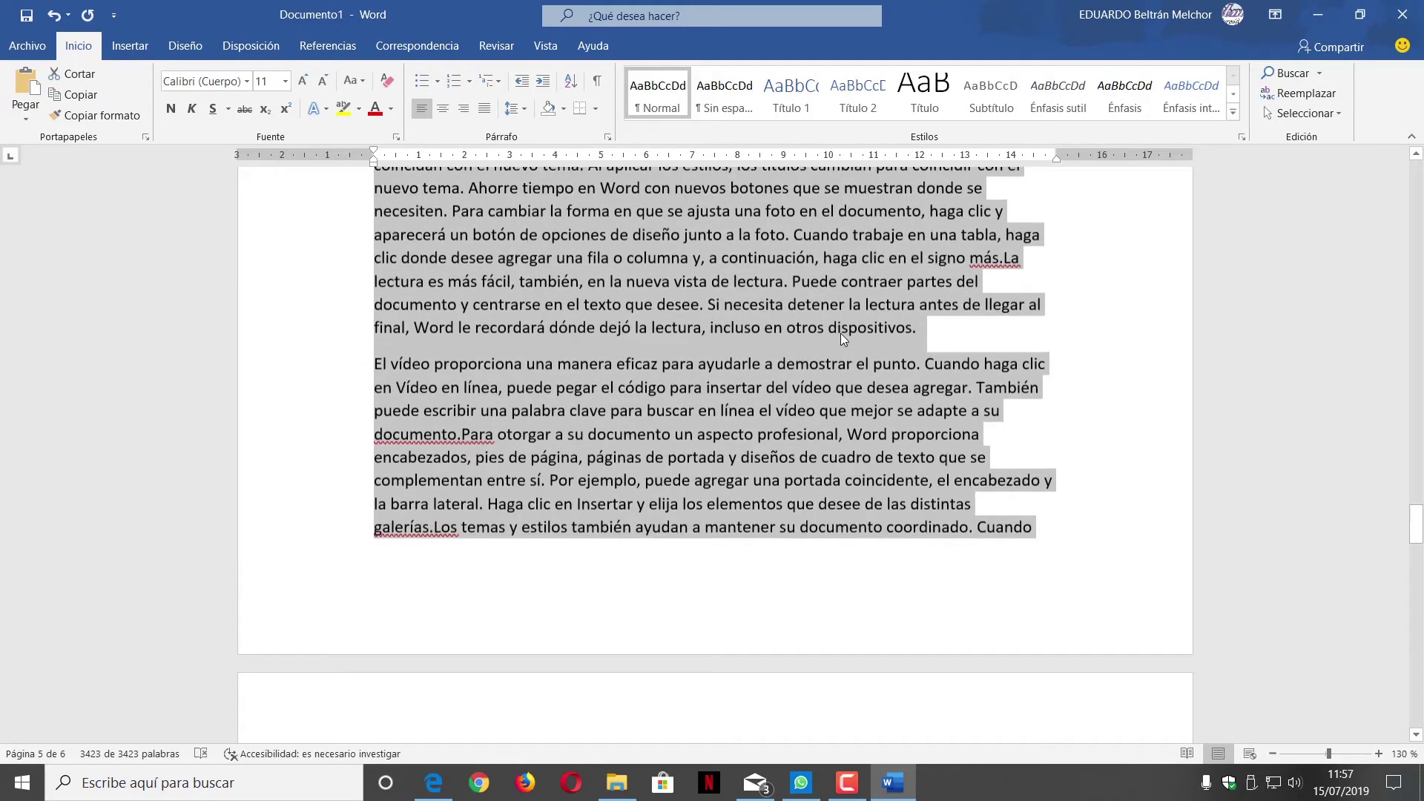
{"action": "scroll", "coordinate": [840, 332], "scroll_direction": "up", "scroll_amount": 8}
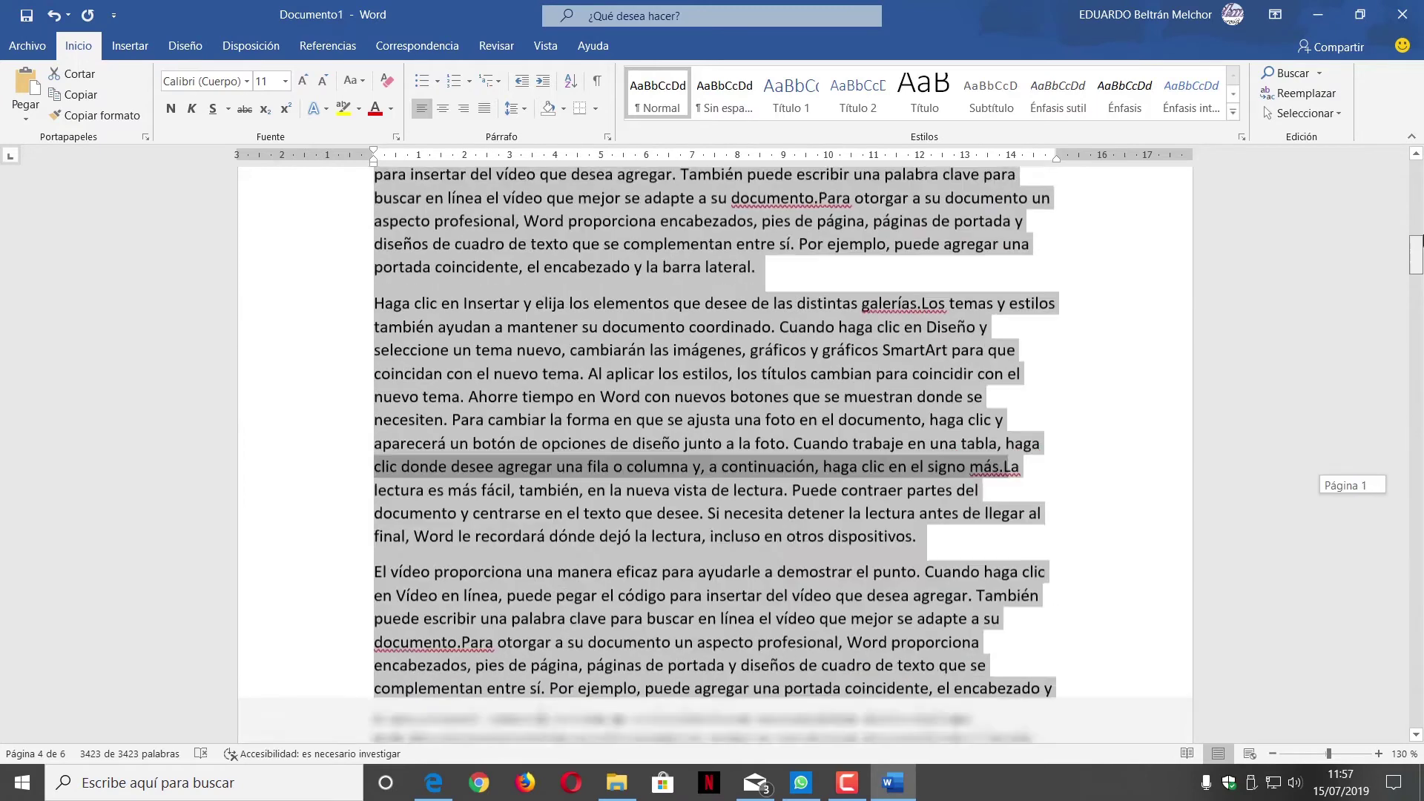
{"action": "left_click_drag", "start_coordinate": [1417, 490], "coordinate": [1417, 182]}
{"action": "left_click", "coordinate": [1252, 258]}
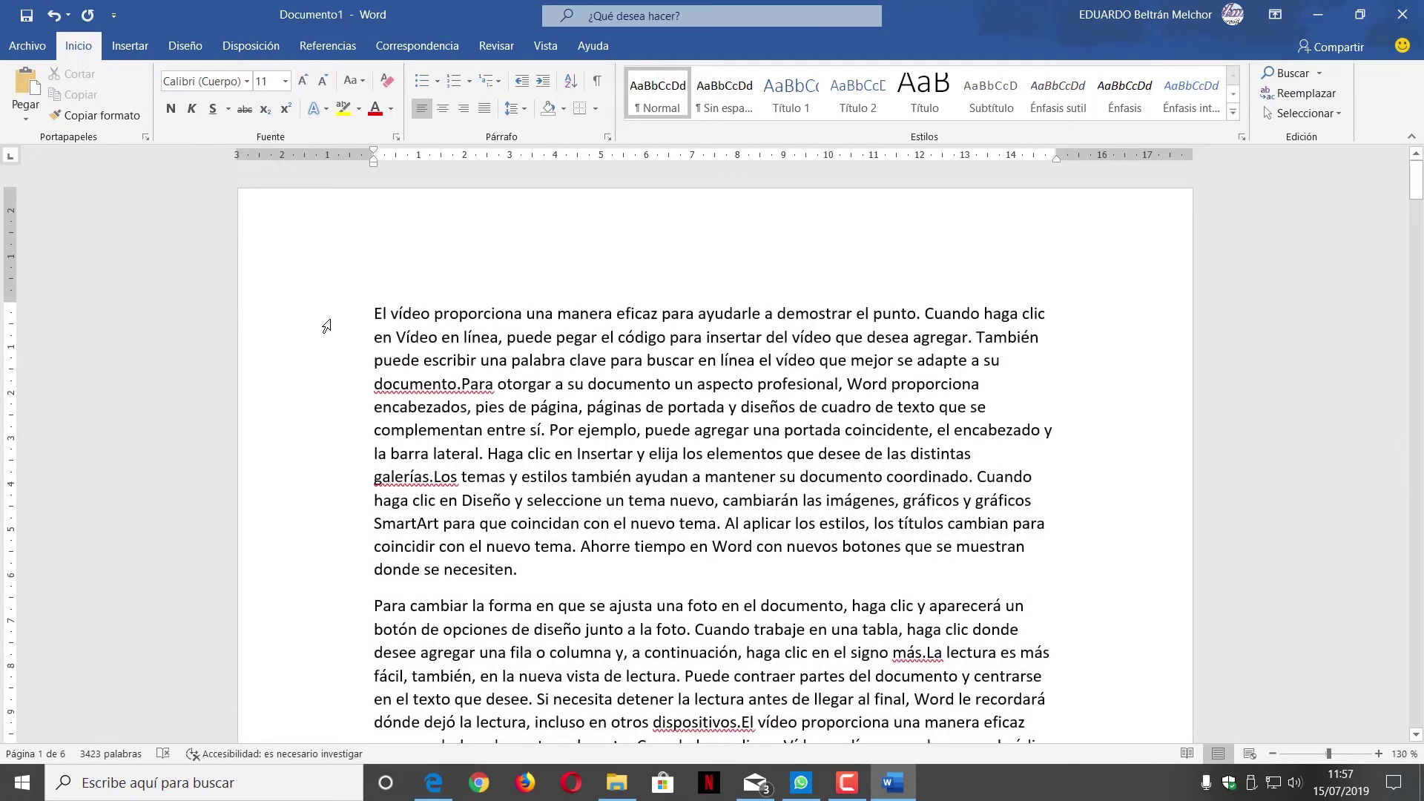
Apply the Énfasis intenso style to the document's first line.
{"action": "left_click", "coordinate": [327, 315]}
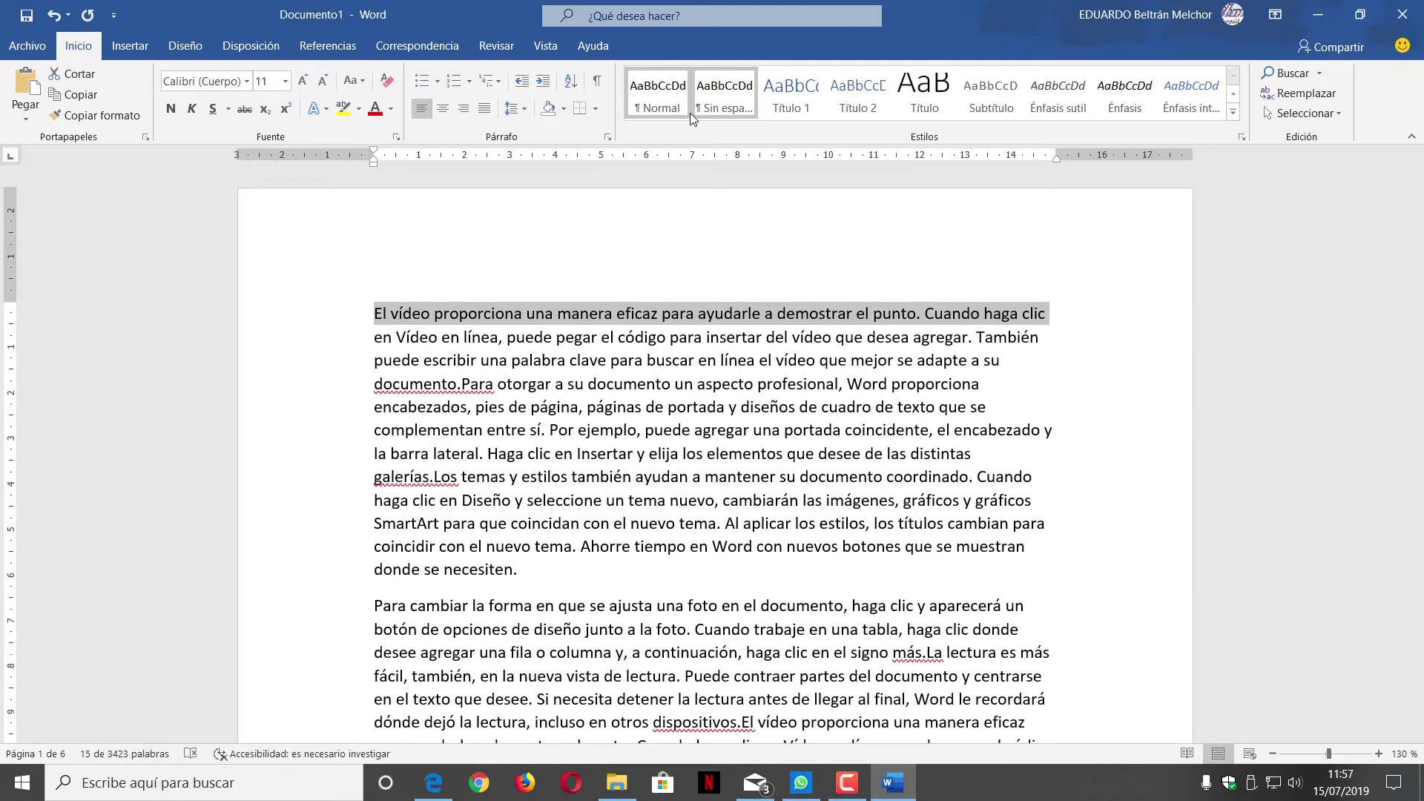
{"action": "left_click", "coordinate": [1191, 95]}
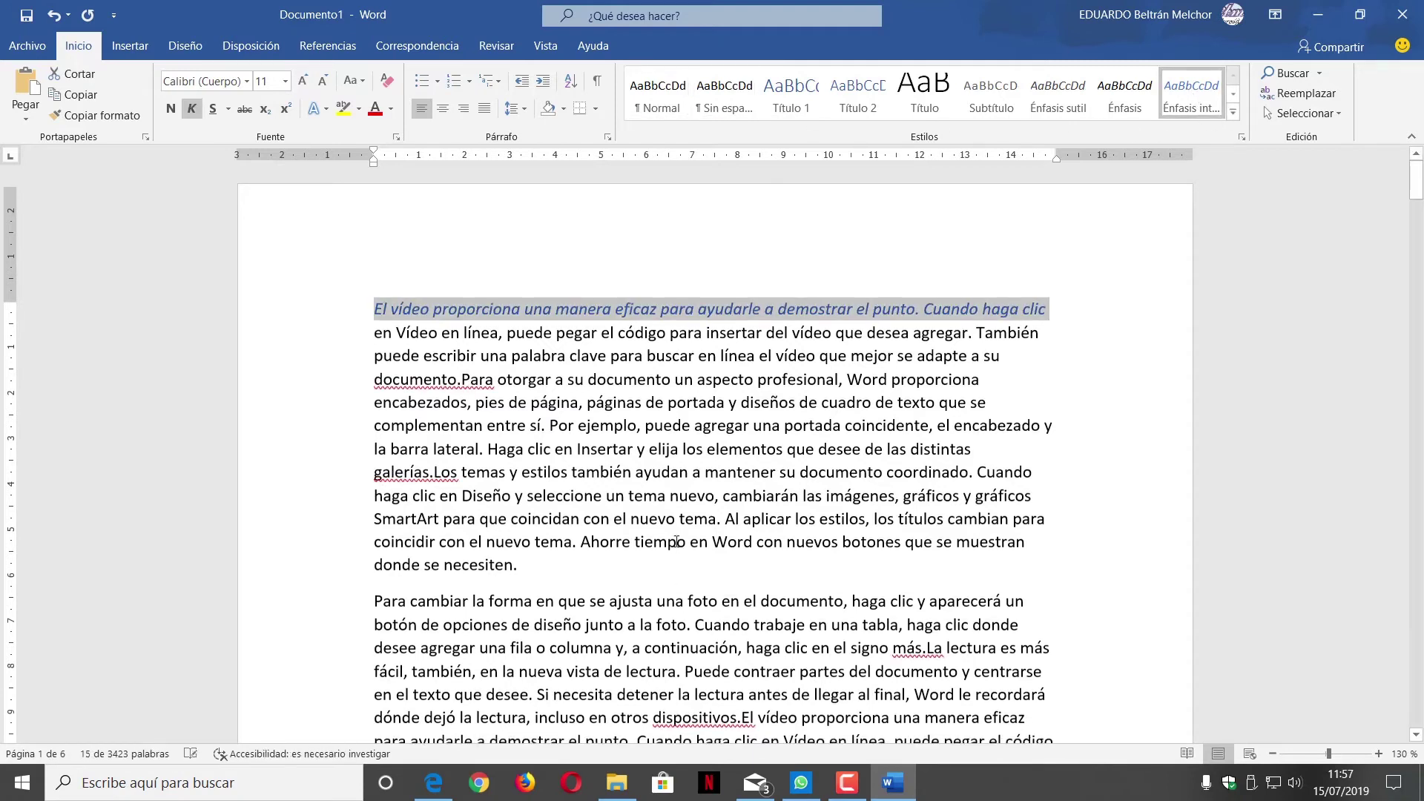
{"action": "scroll", "coordinate": [474, 502], "scroll_direction": "down", "scroll_amount": 4}
Try Énfasis intenso on the 'Haga clic en Insertar' and 'Para cambiar la forma' lines, then undo.
{"action": "left_click", "coordinate": [336, 610]}
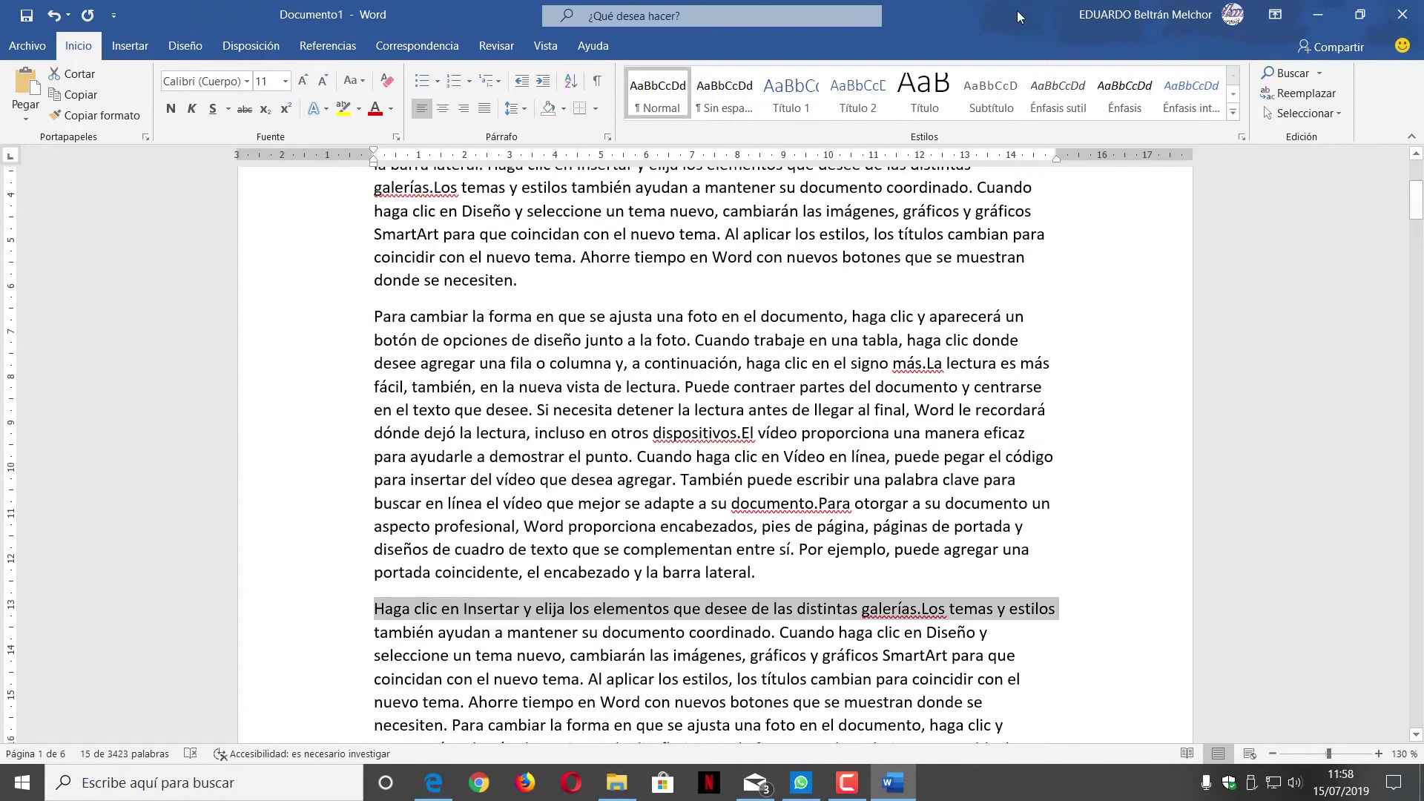
{"action": "left_click", "coordinate": [1191, 89]}
{"action": "scroll", "coordinate": [626, 328], "scroll_direction": "down", "scroll_amount": 5}
{"action": "scroll", "coordinate": [626, 328], "scroll_direction": "down", "scroll_amount": 5}
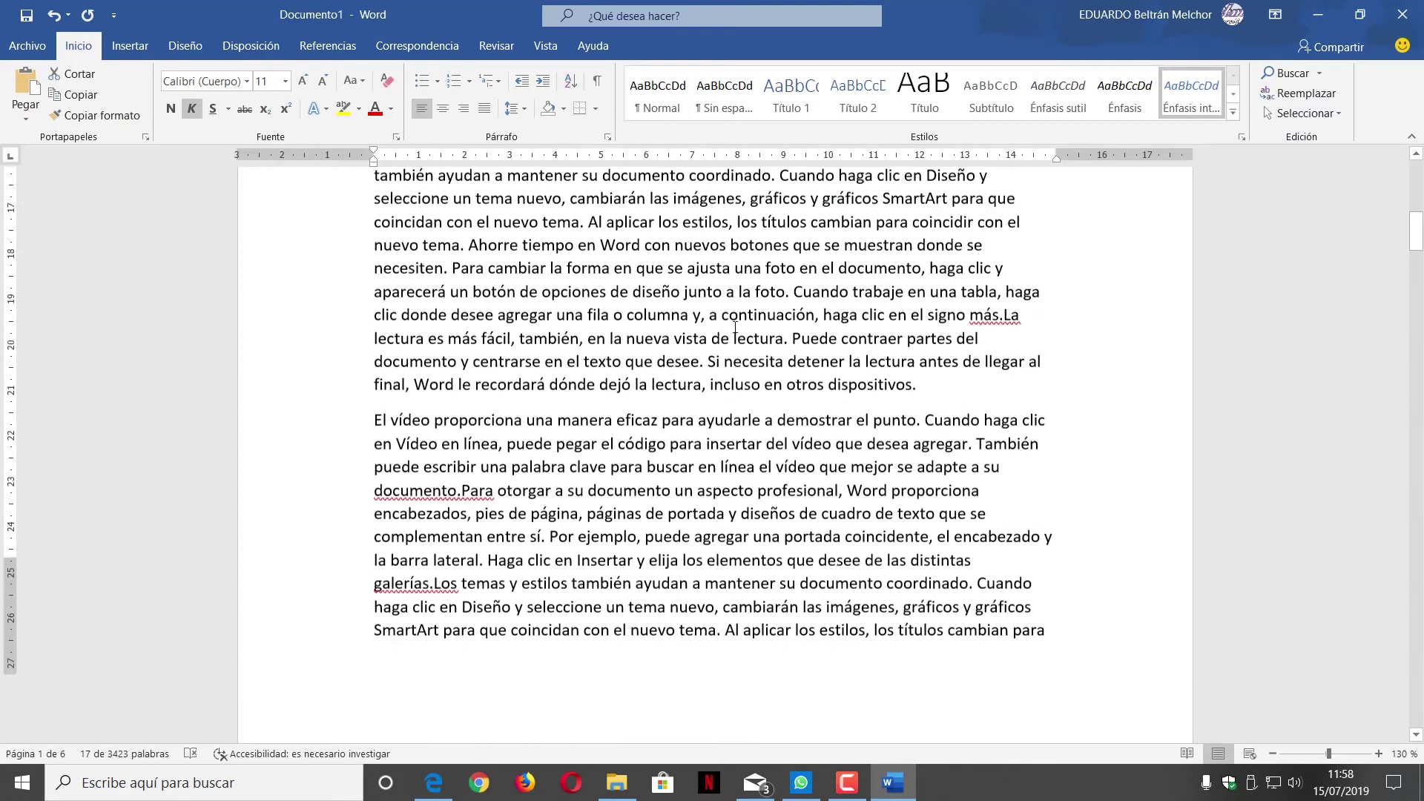
{"action": "scroll", "coordinate": [627, 327], "scroll_direction": "down", "scroll_amount": 5}
{"action": "left_click", "coordinate": [320, 586]}
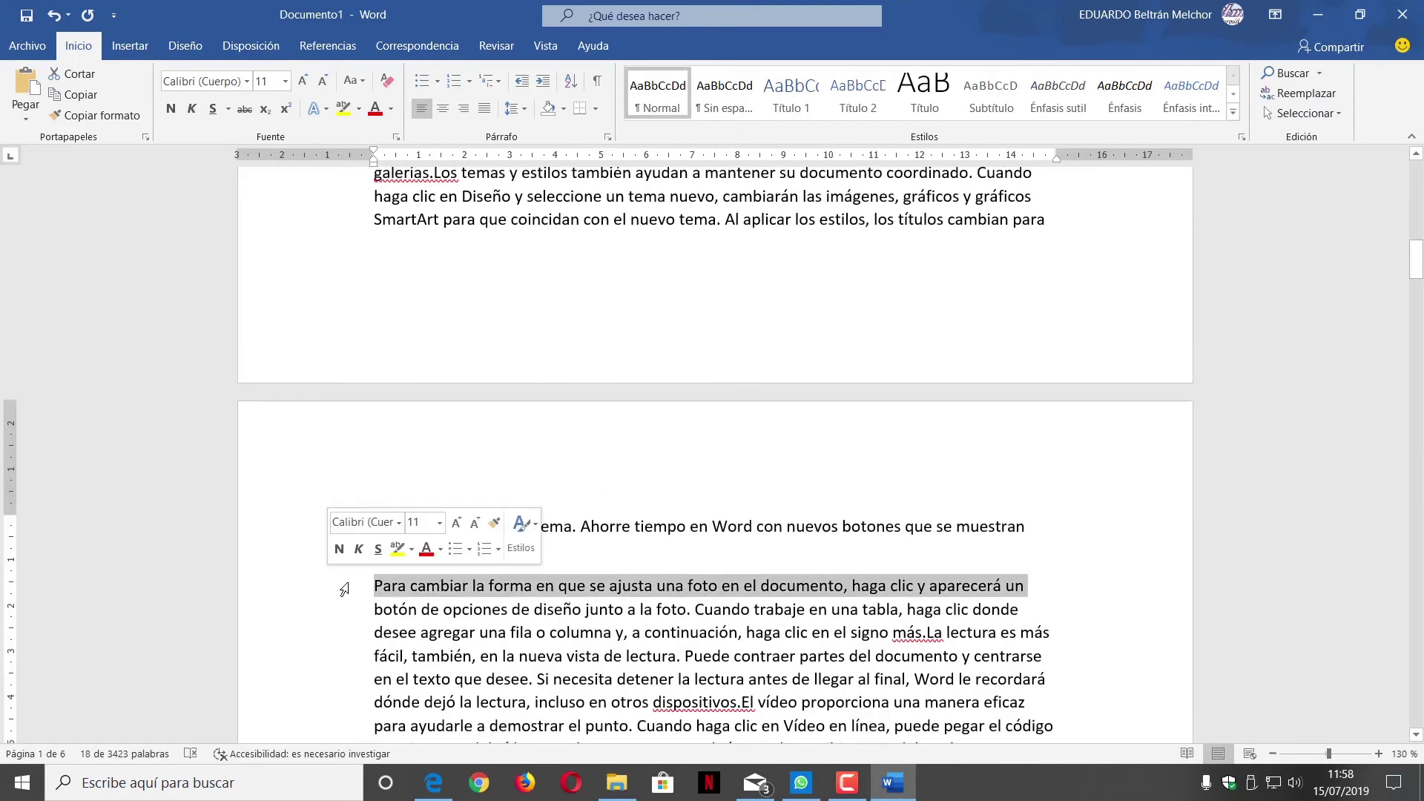
{"action": "left_click", "coordinate": [1208, 97]}
{"action": "key", "text": "ctrl+z"}
{"action": "key", "text": "ctrl+z"}
Reselect the blue italic first line to pick text with similar formatting.
{"action": "scroll", "coordinate": [365, 305], "scroll_direction": "up", "scroll_amount": 2}
{"action": "left_click", "coordinate": [337, 323]}
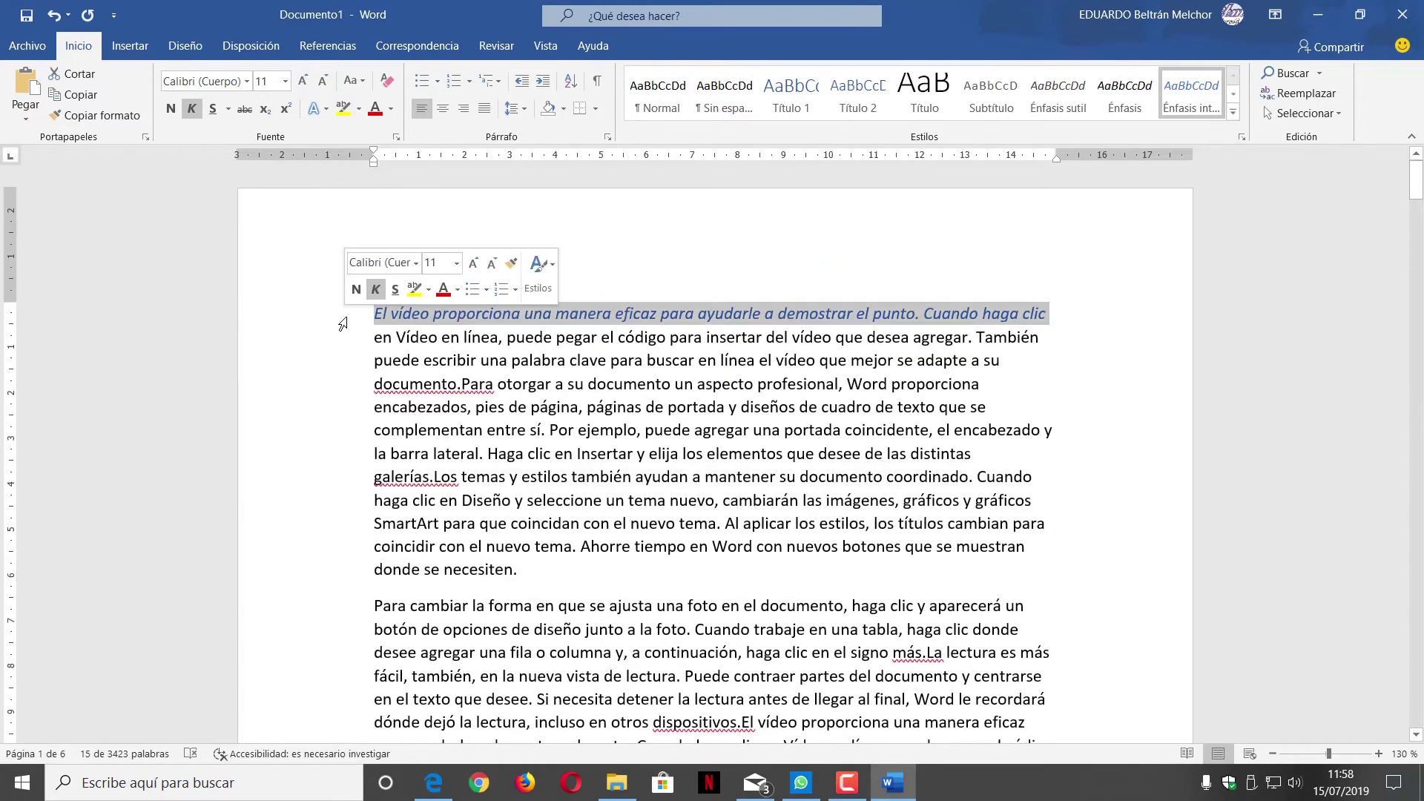
{"action": "left_click", "coordinate": [1342, 114]}
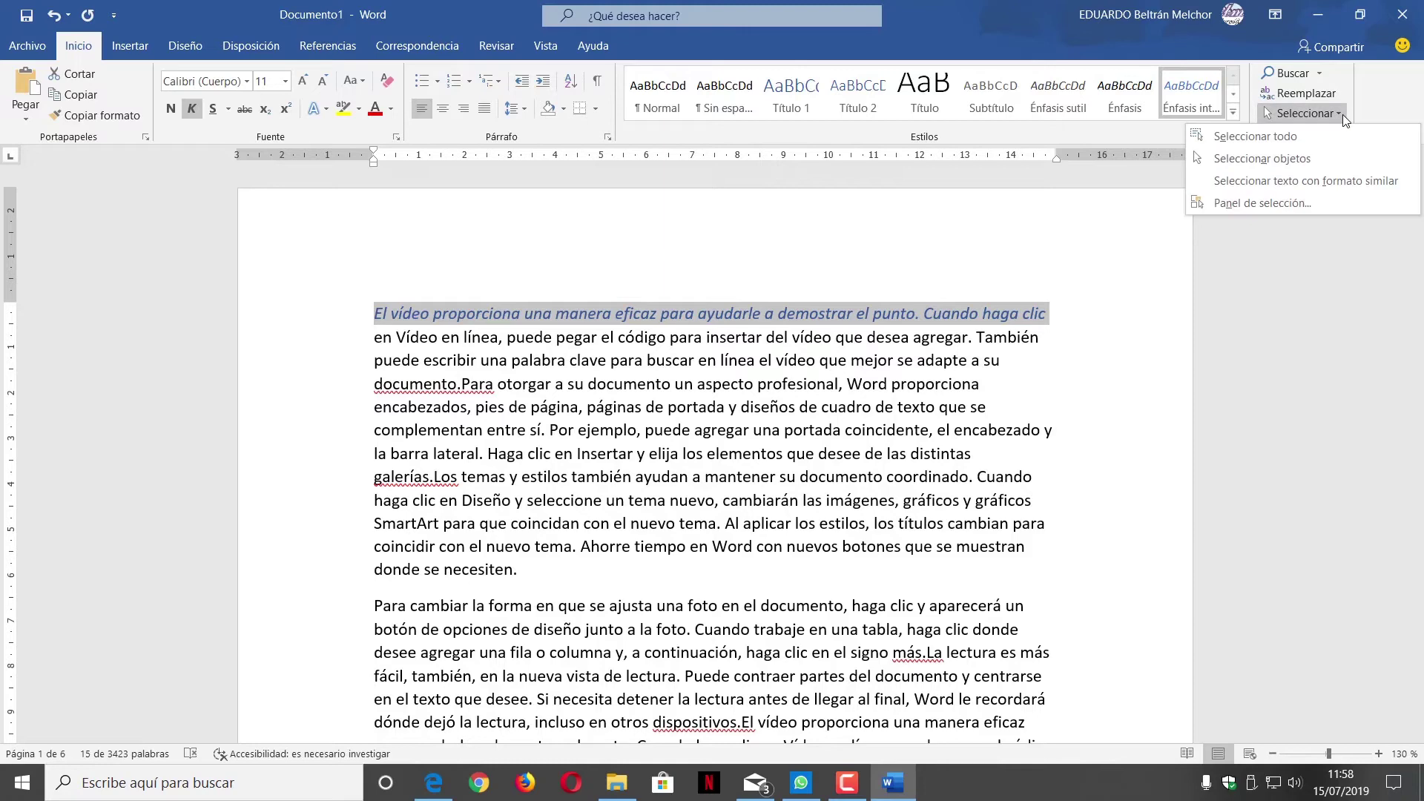
{"action": "left_click", "coordinate": [1323, 181]}
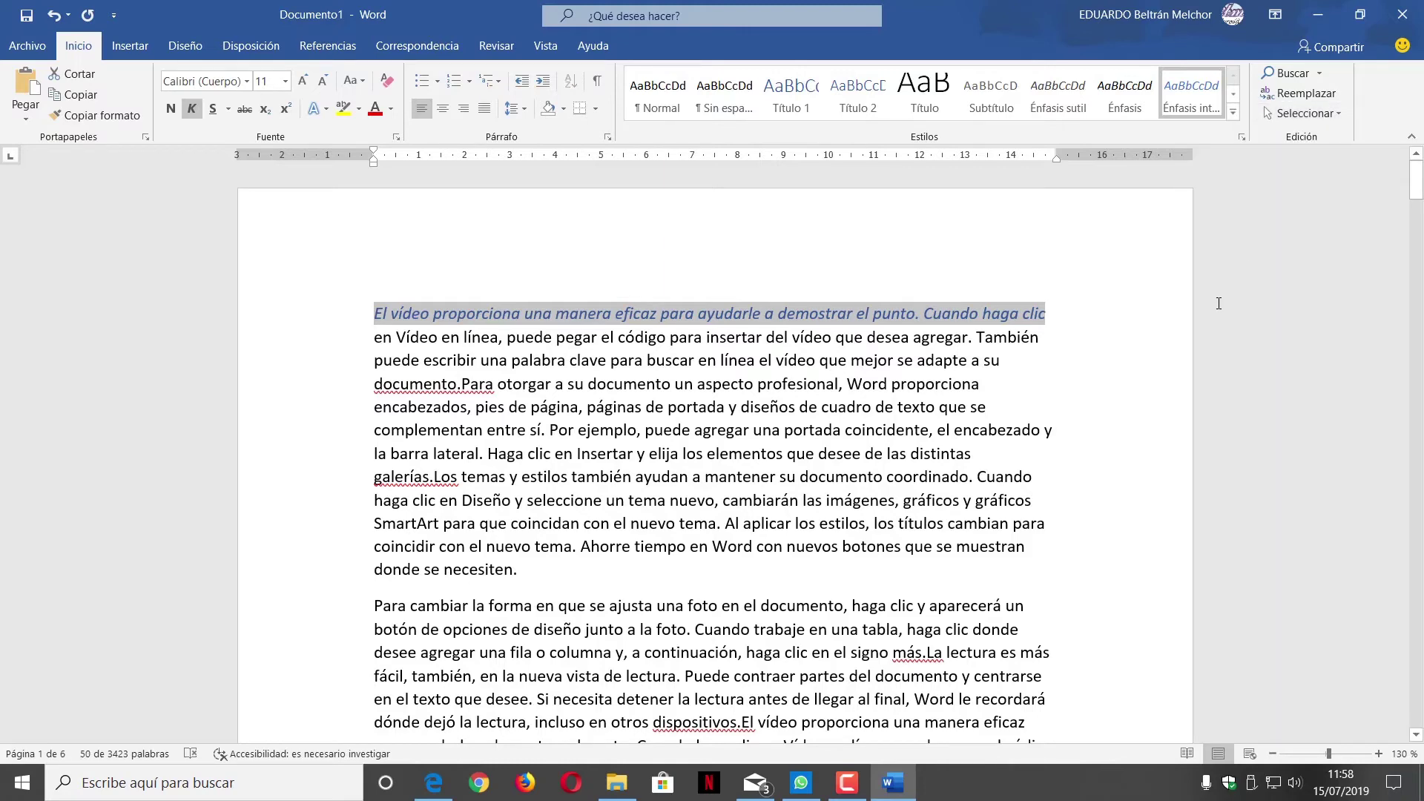
{"action": "scroll", "coordinate": [1154, 299], "scroll_direction": "down", "scroll_amount": 5}
{"action": "scroll", "coordinate": [1155, 299], "scroll_direction": "down", "scroll_amount": 4}
{"action": "scroll", "coordinate": [1155, 299], "scroll_direction": "down", "scroll_amount": 2}
{"action": "scroll", "coordinate": [1154, 298], "scroll_direction": "down", "scroll_amount": 3}
{"action": "scroll", "coordinate": [1155, 298], "scroll_direction": "down", "scroll_amount": 3}
{"action": "scroll", "coordinate": [1155, 298], "scroll_direction": "down", "scroll_amount": 3}
{"action": "scroll", "coordinate": [1154, 298], "scroll_direction": "up", "scroll_amount": 2}
{"action": "scroll", "coordinate": [1155, 299], "scroll_direction": "up", "scroll_amount": 1}
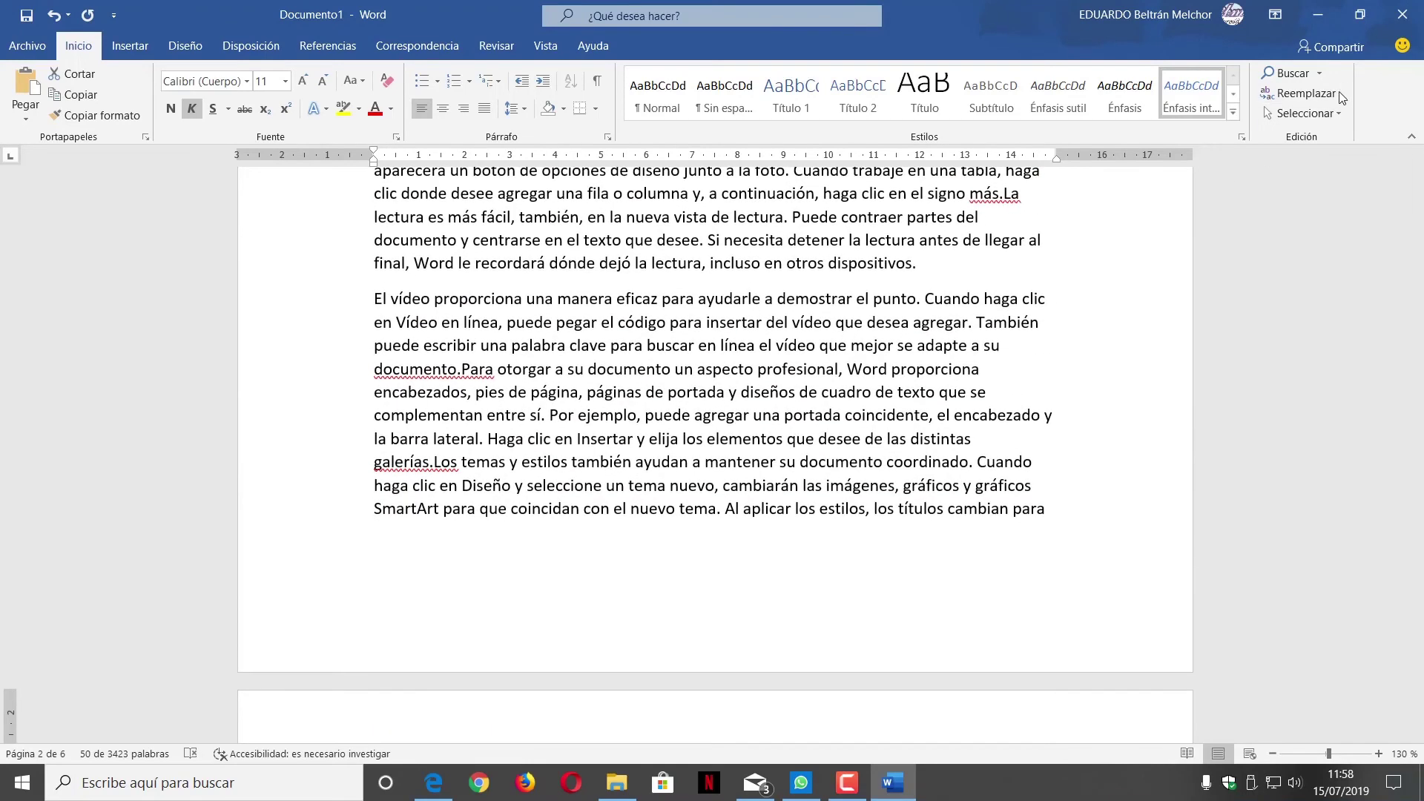
{"action": "left_click", "coordinate": [1341, 111]}
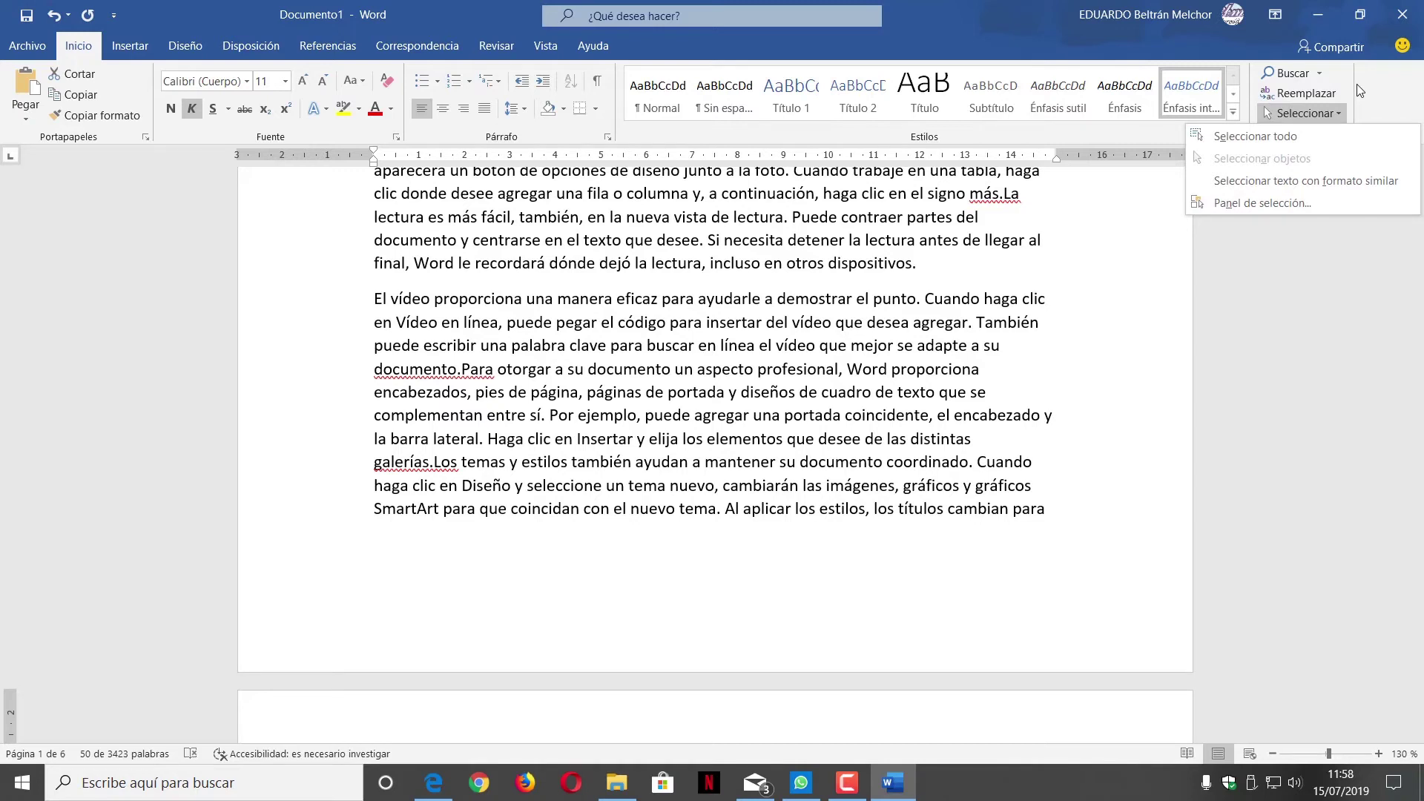
{"action": "left_click", "coordinate": [1280, 207]}
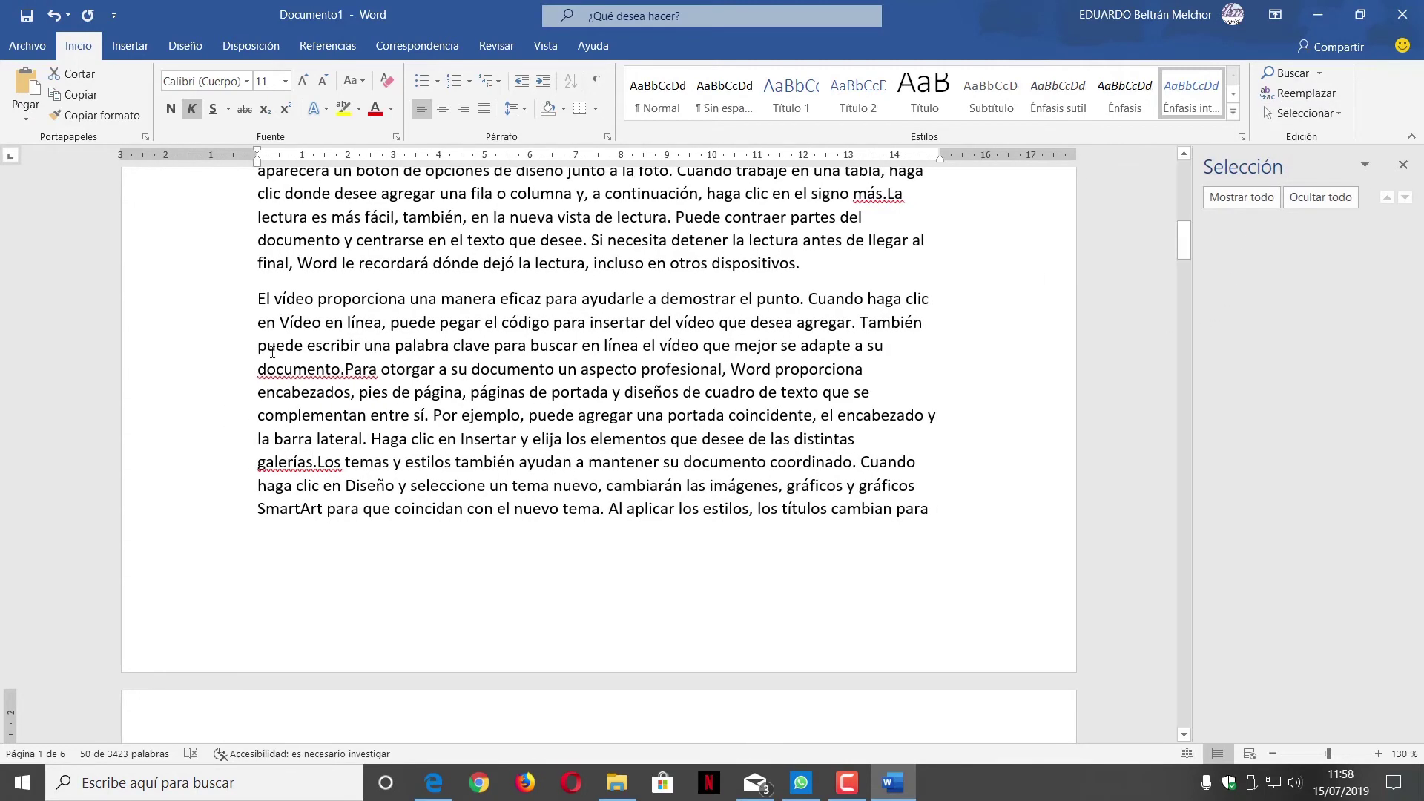
{"action": "scroll", "coordinate": [272, 352], "scroll_direction": "up", "scroll_amount": 10}
{"action": "scroll", "coordinate": [668, 297], "scroll_direction": "up", "scroll_amount": 5}
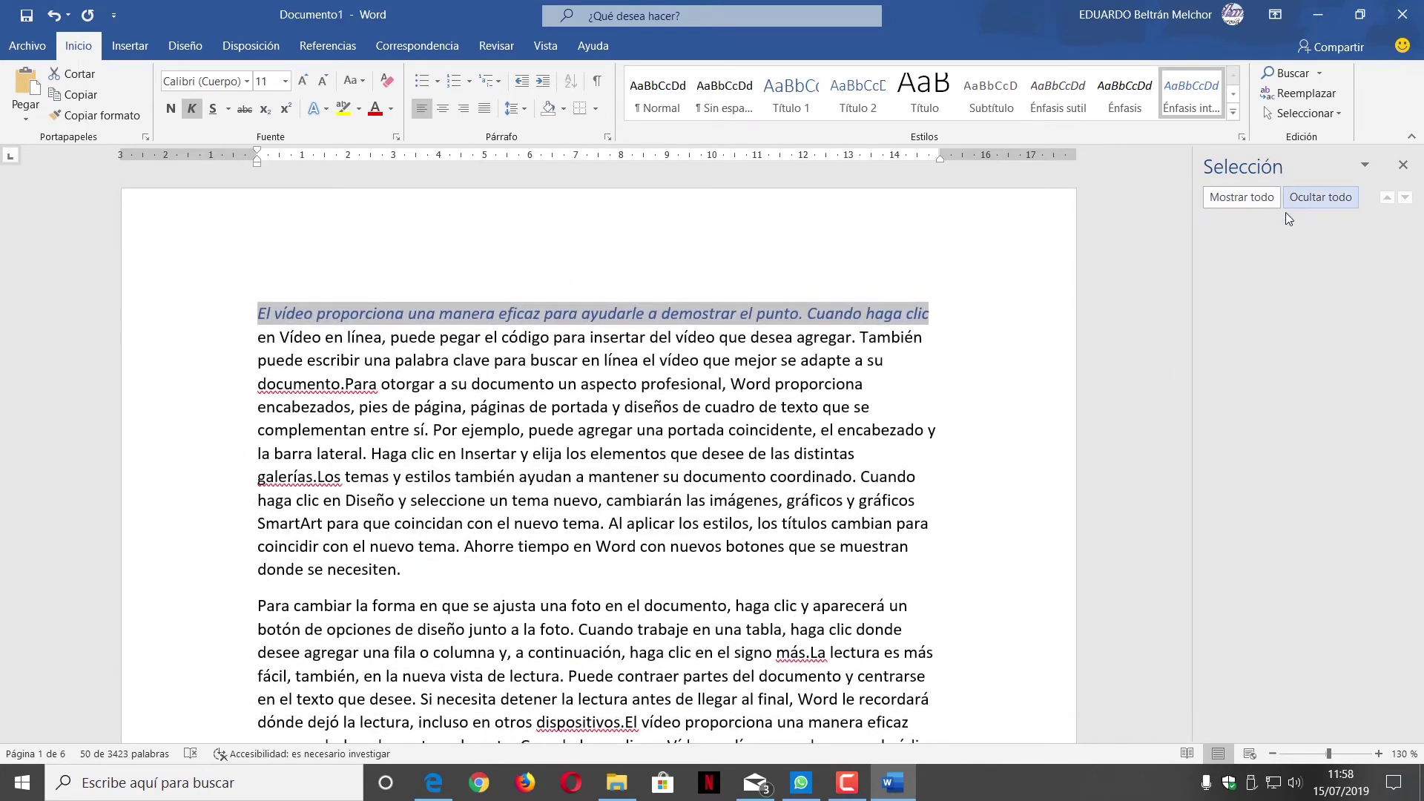
{"action": "left_click", "coordinate": [464, 338]}
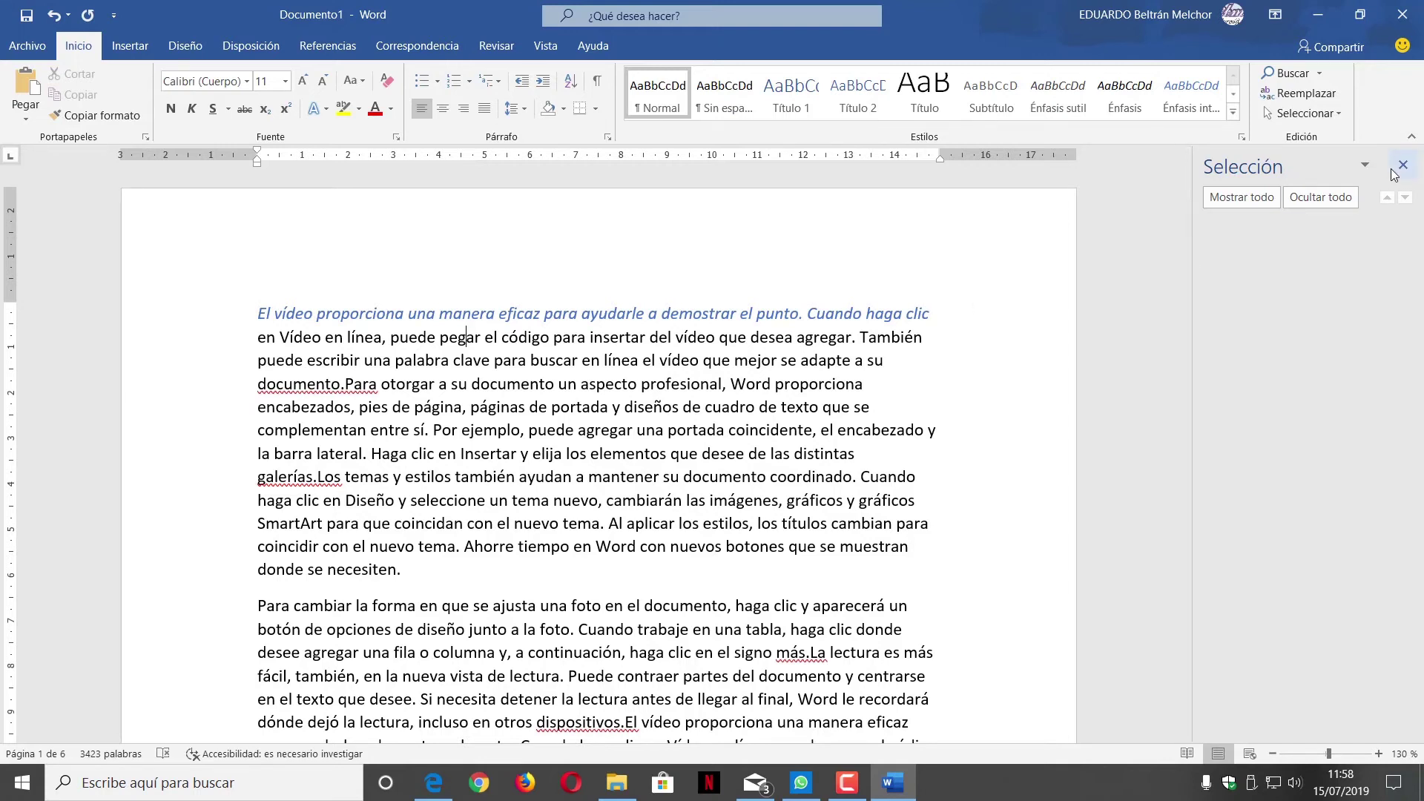
{"action": "left_click", "coordinate": [1340, 111]}
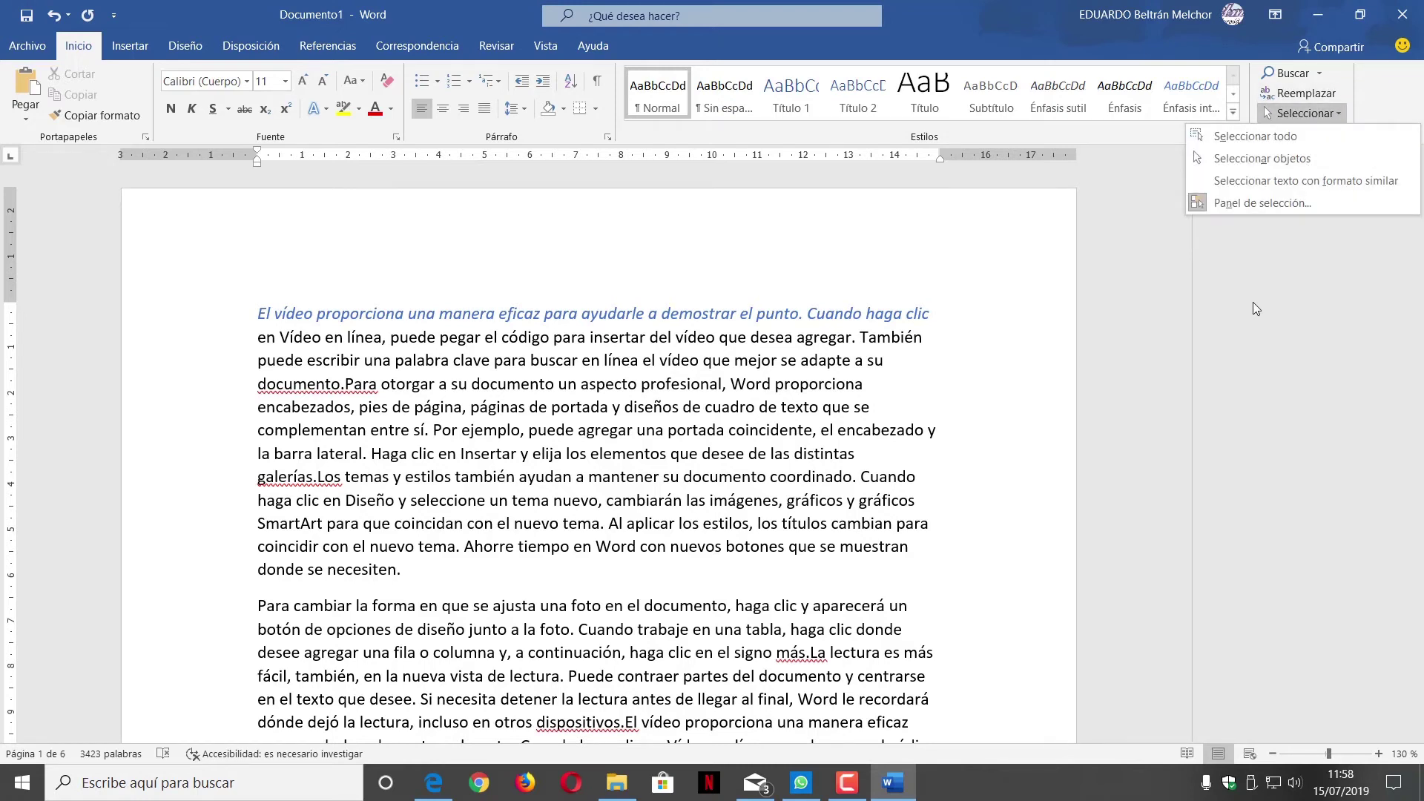
{"action": "left_click", "coordinate": [1262, 202]}
{"action": "left_click", "coordinate": [1403, 172]}
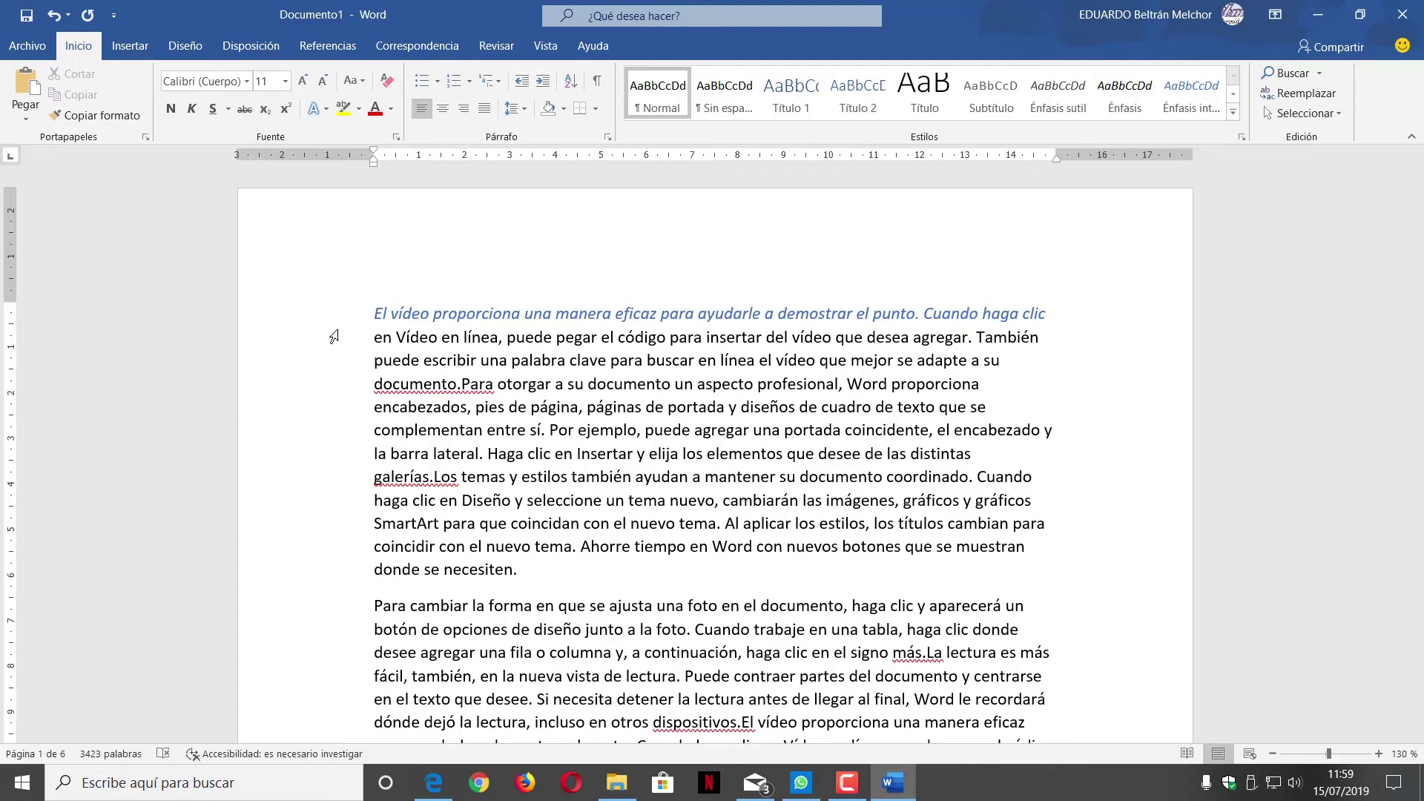
Select the whole document with Ctrl+E, deselect it, then undo the last edit with Ctrl+Z.
{"action": "scroll", "coordinate": [975, 424], "scroll_direction": "down", "scroll_amount": 5}
{"action": "scroll", "coordinate": [974, 424], "scroll_direction": "down", "scroll_amount": 2}
{"action": "scroll", "coordinate": [974, 425], "scroll_direction": "down", "scroll_amount": 5}
{"action": "scroll", "coordinate": [975, 424], "scroll_direction": "down", "scroll_amount": 2}
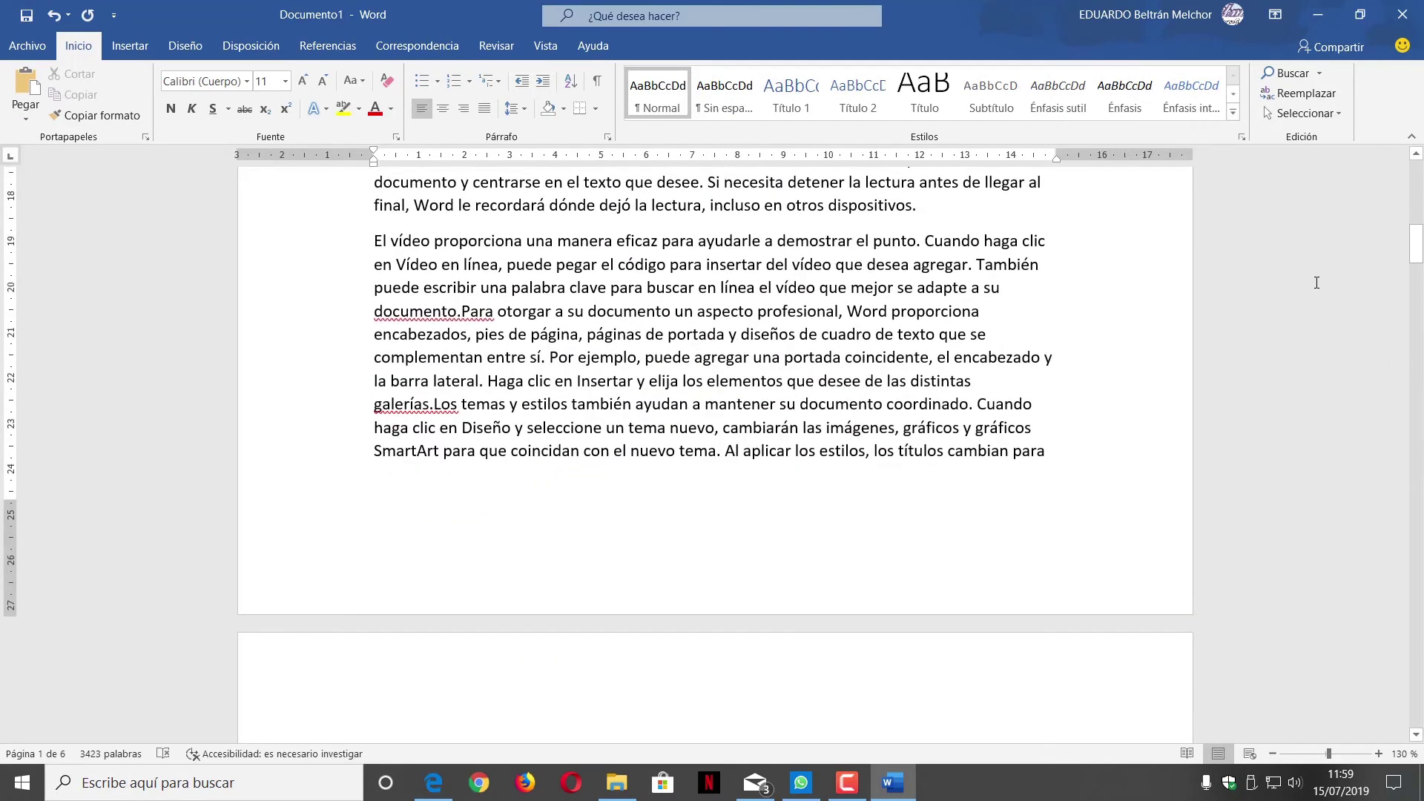
{"action": "left_click_drag", "start_coordinate": [1416, 244], "coordinate": [1416, 511]}
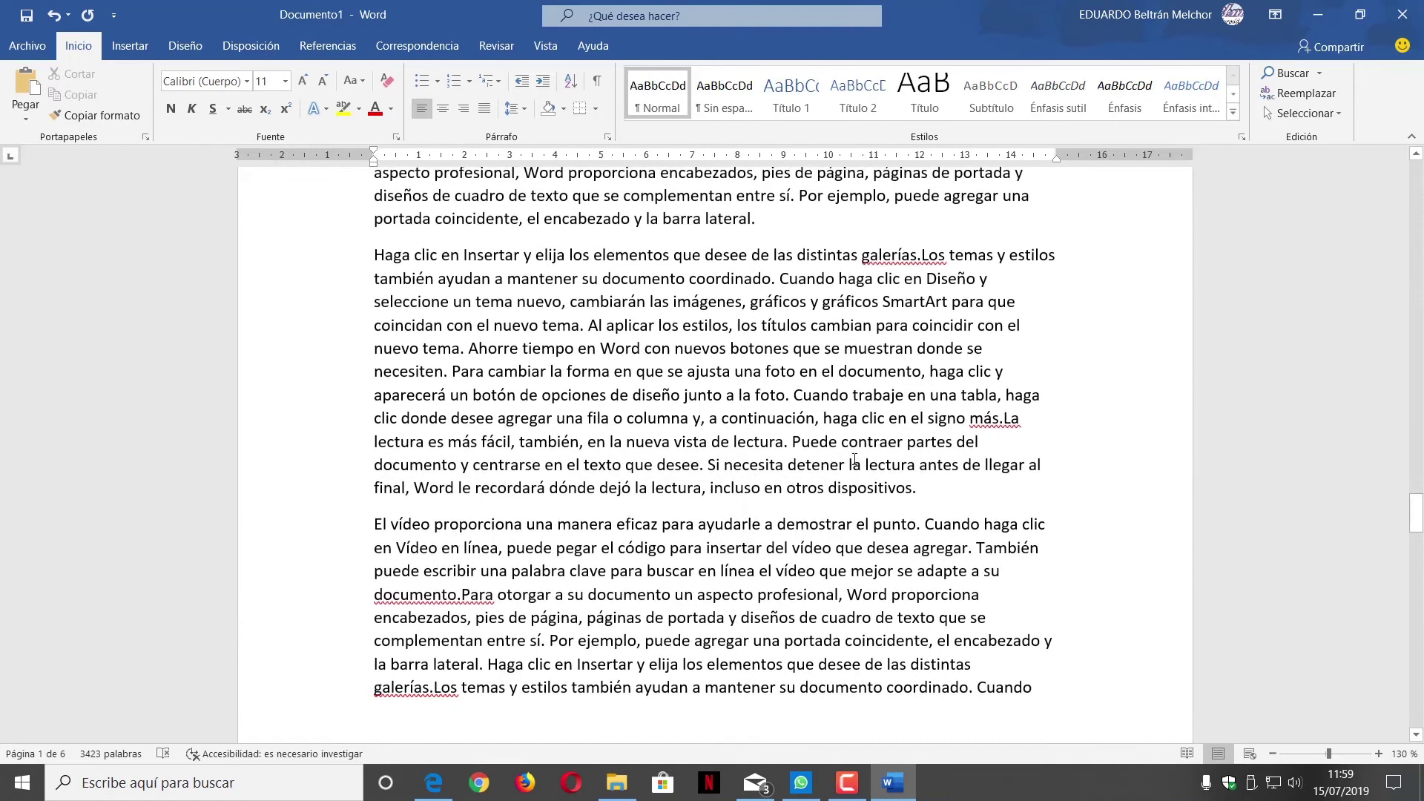
{"action": "key", "text": "ctrl+e"}
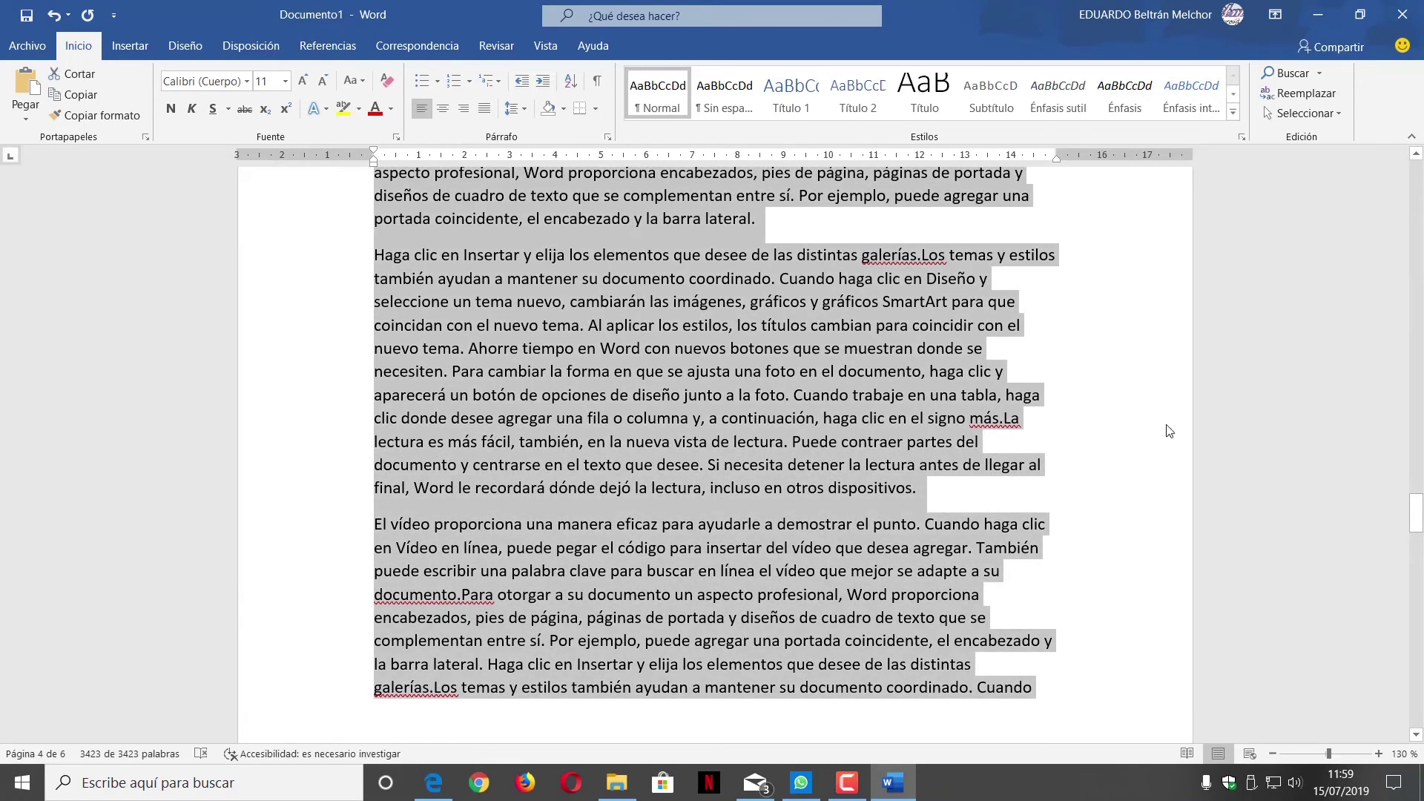
{"action": "left_click", "coordinate": [1186, 374]}
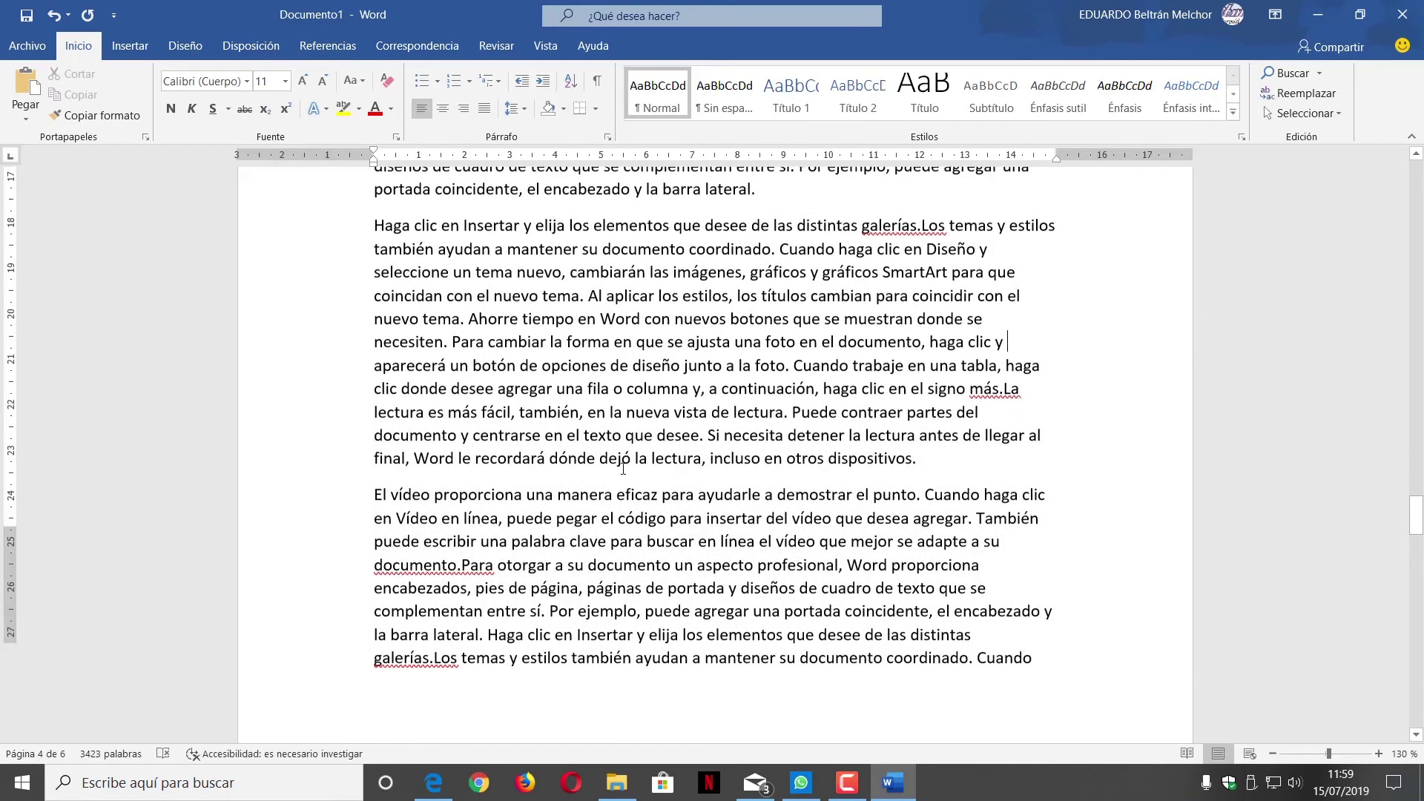
{"action": "scroll", "coordinate": [623, 475], "scroll_direction": "down", "scroll_amount": 4}
{"action": "key", "text": "ctrl+z"}
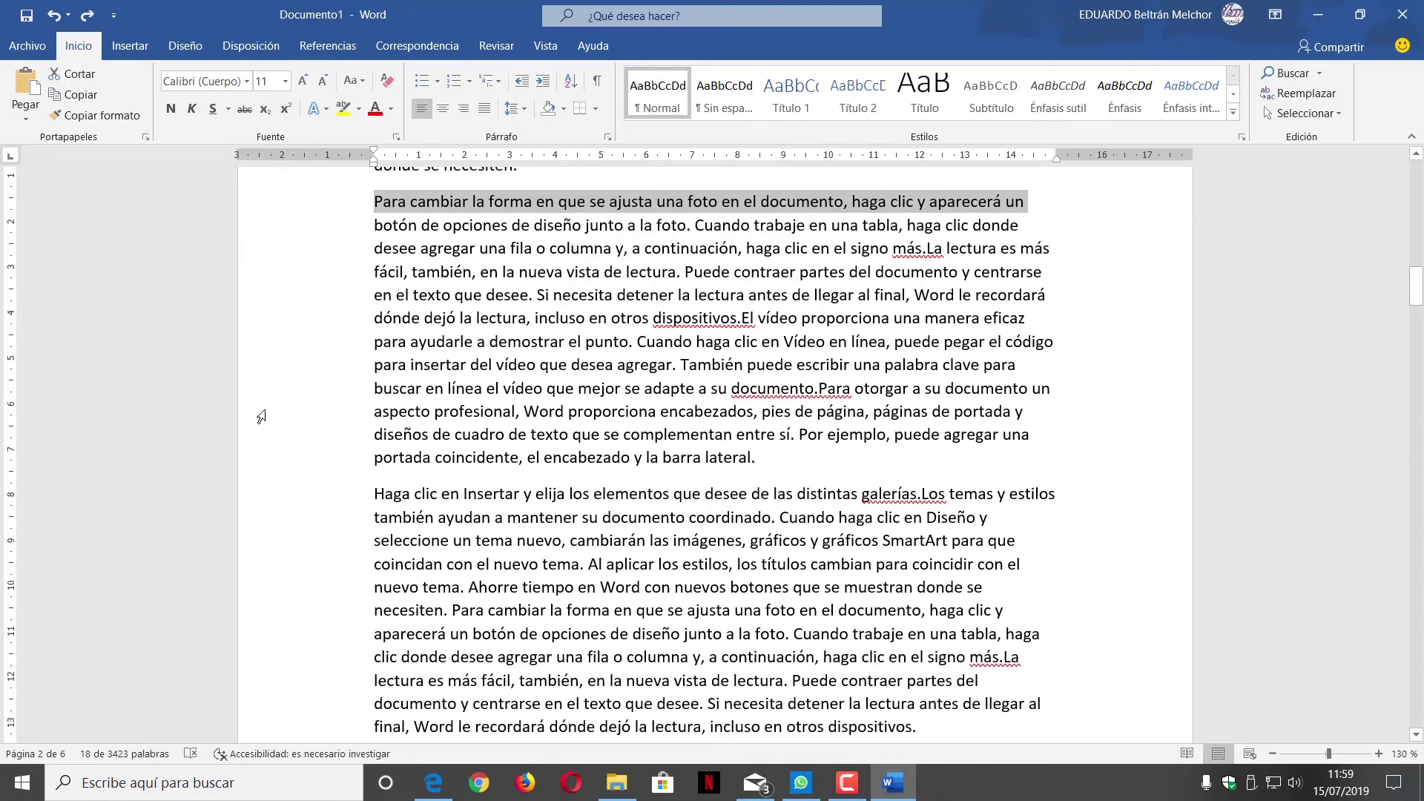
{"action": "key", "text": "alt"}
{"action": "key", "text": "alt"}
{"action": "key", "text": "alt"}
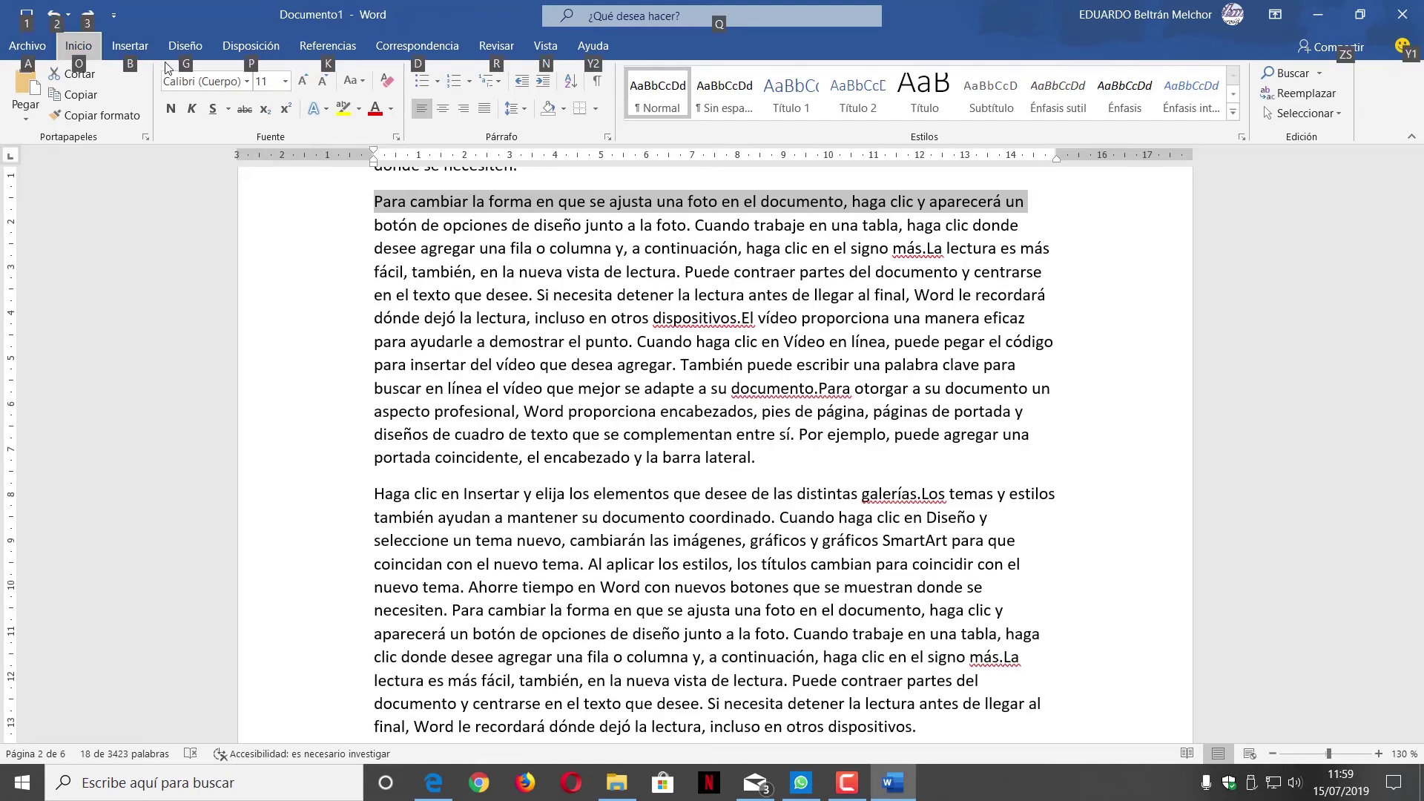
{"action": "left_click", "coordinate": [28, 46]}
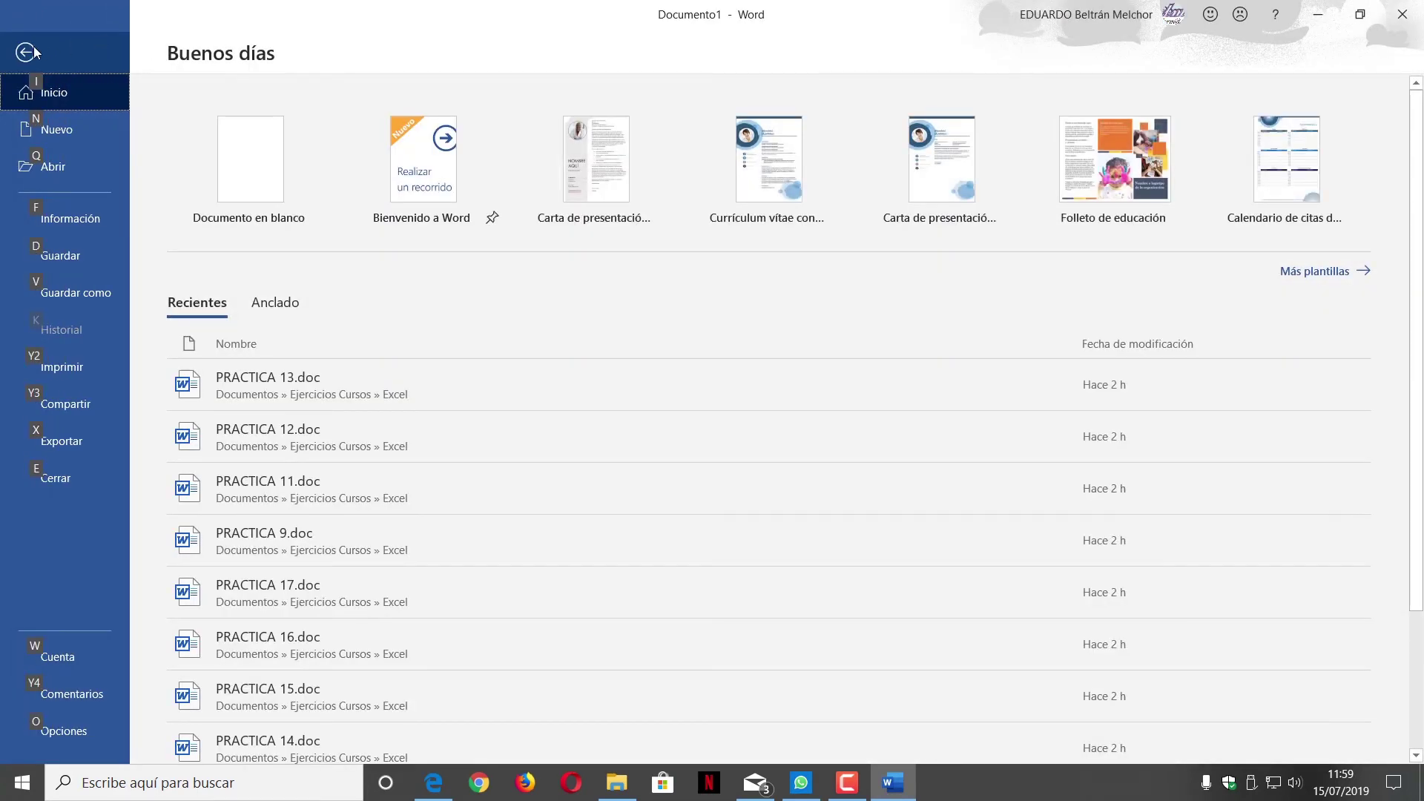
{"action": "left_click", "coordinate": [34, 51]}
{"action": "key", "text": "alt"}
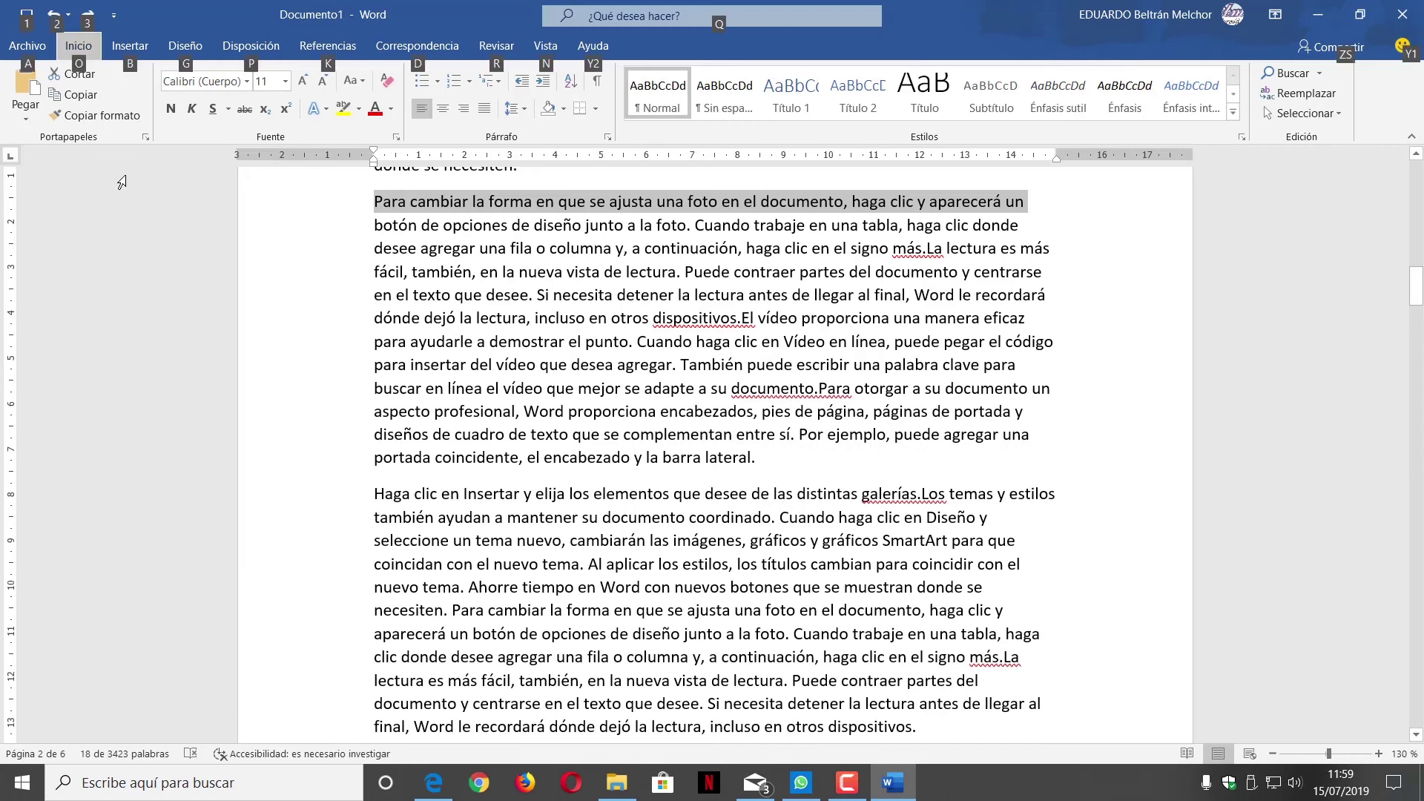
{"action": "key", "text": "b"}
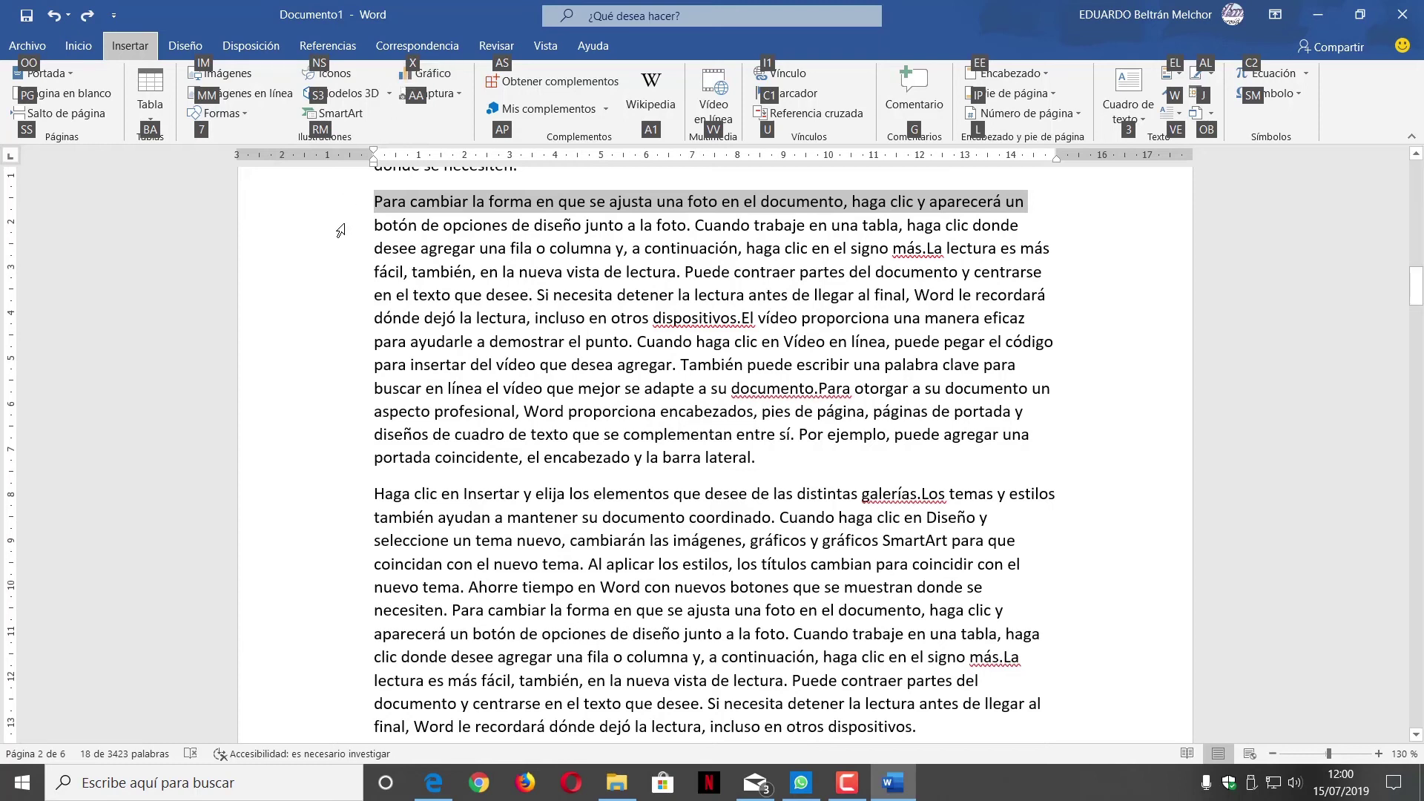
{"action": "key", "text": "x"}
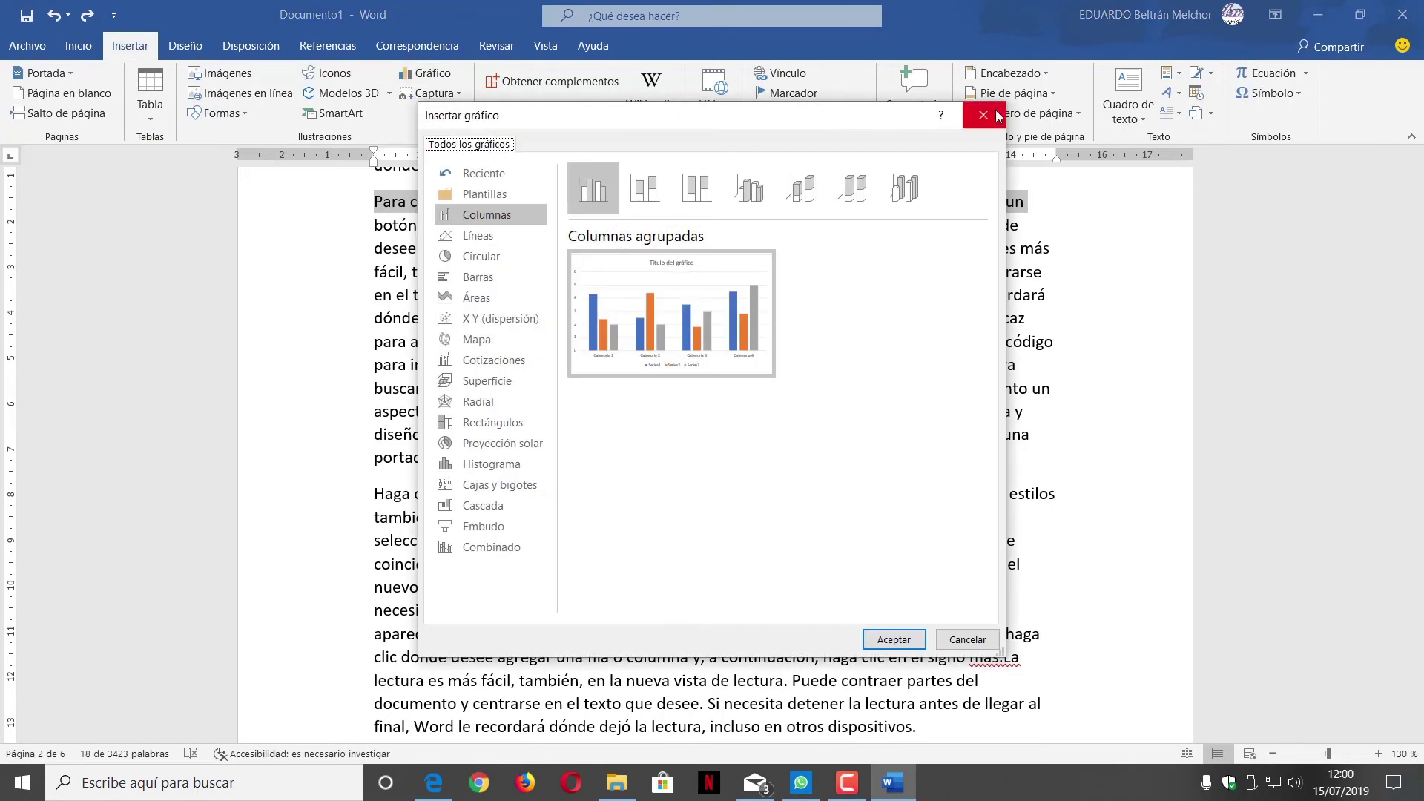
{"action": "left_click", "coordinate": [997, 115]}
{"action": "left_click", "coordinate": [77, 46]}
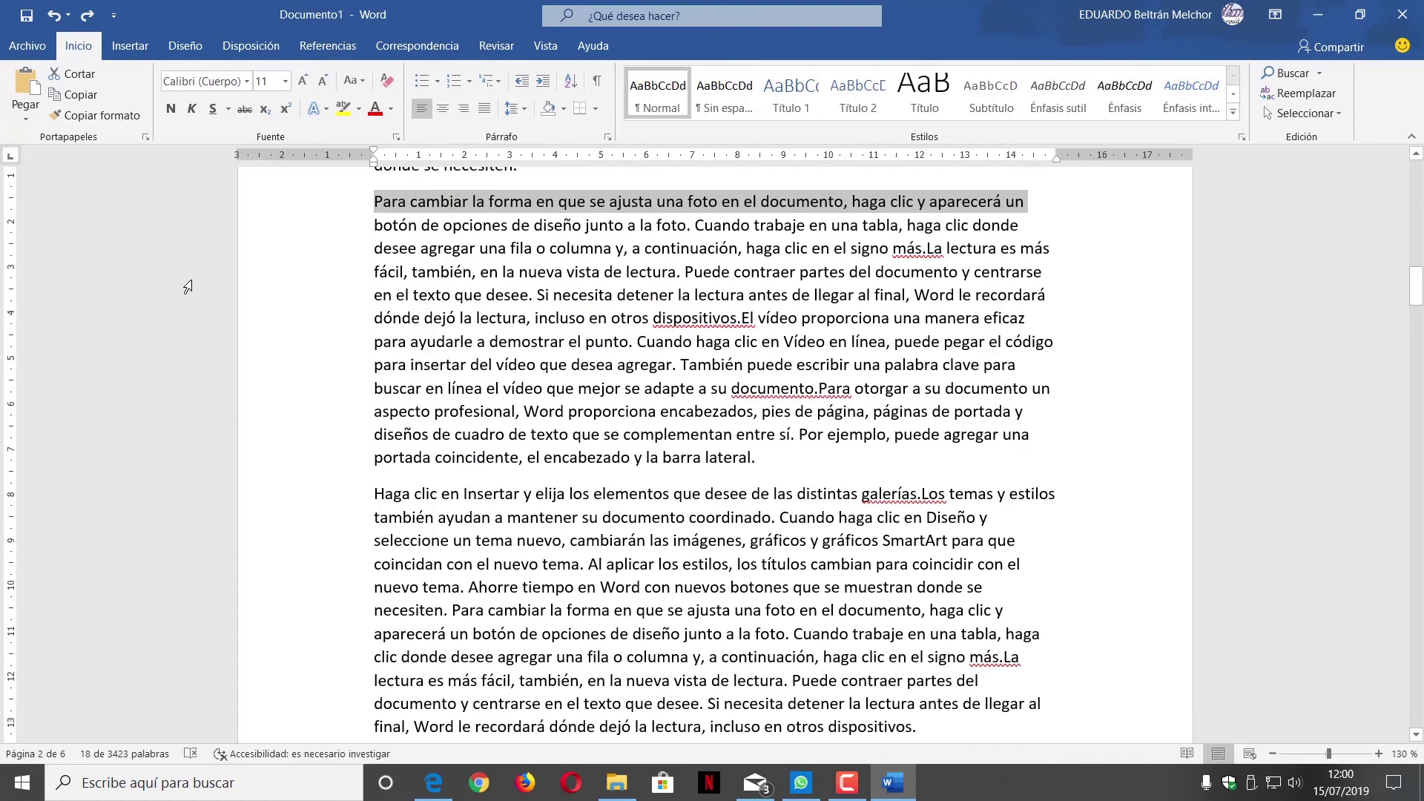
{"action": "key", "text": "alt"}
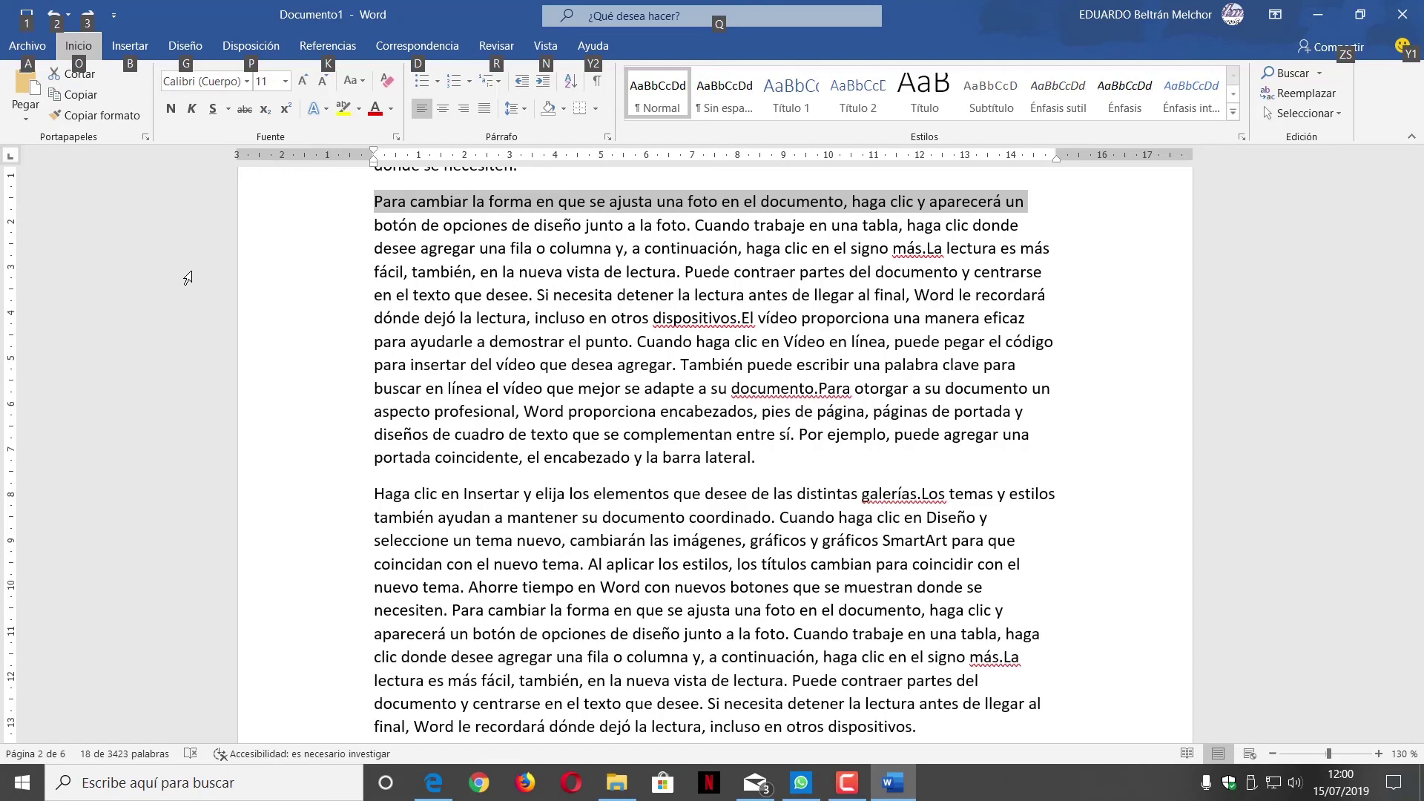
{"action": "left_click", "coordinate": [188, 273]}
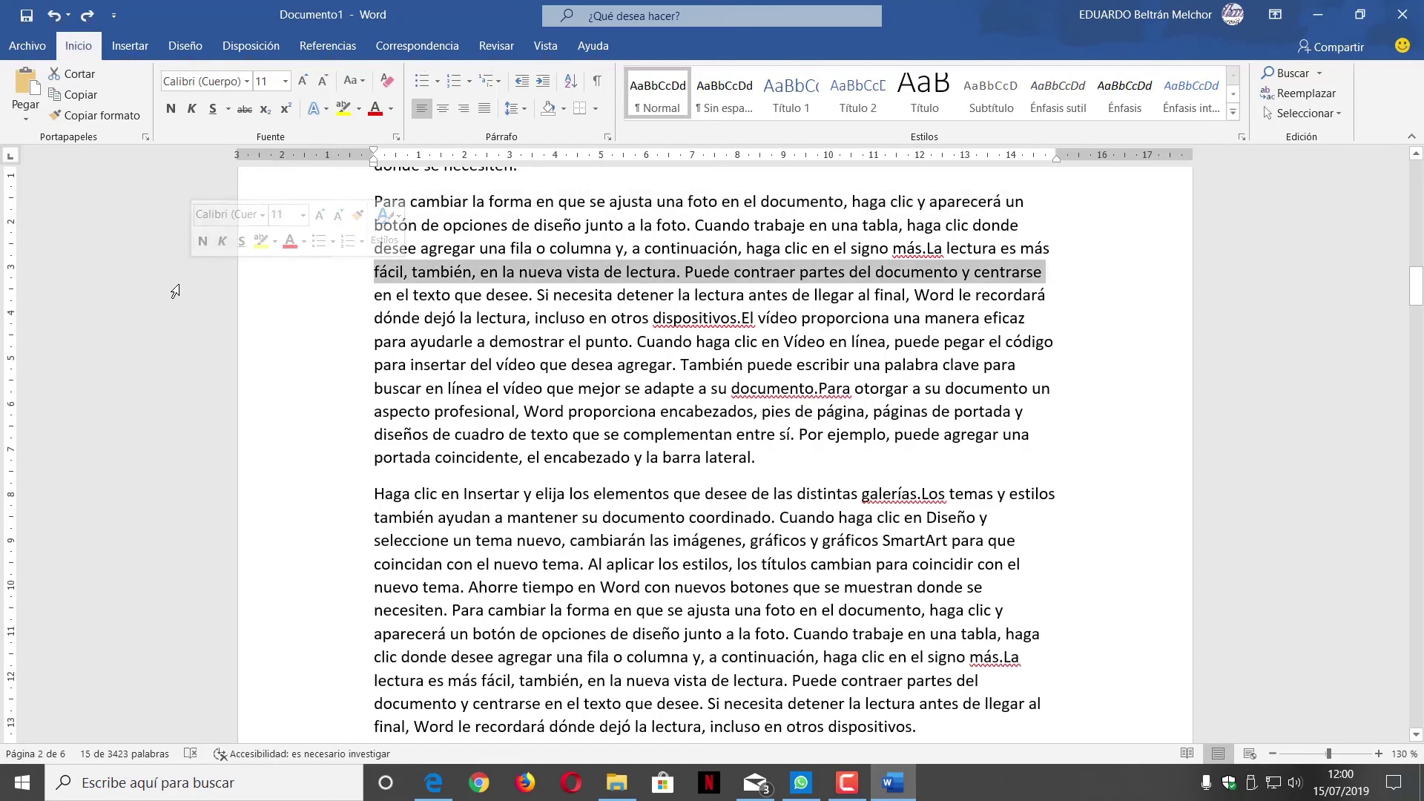
{"action": "key", "text": "ctrl+g"}
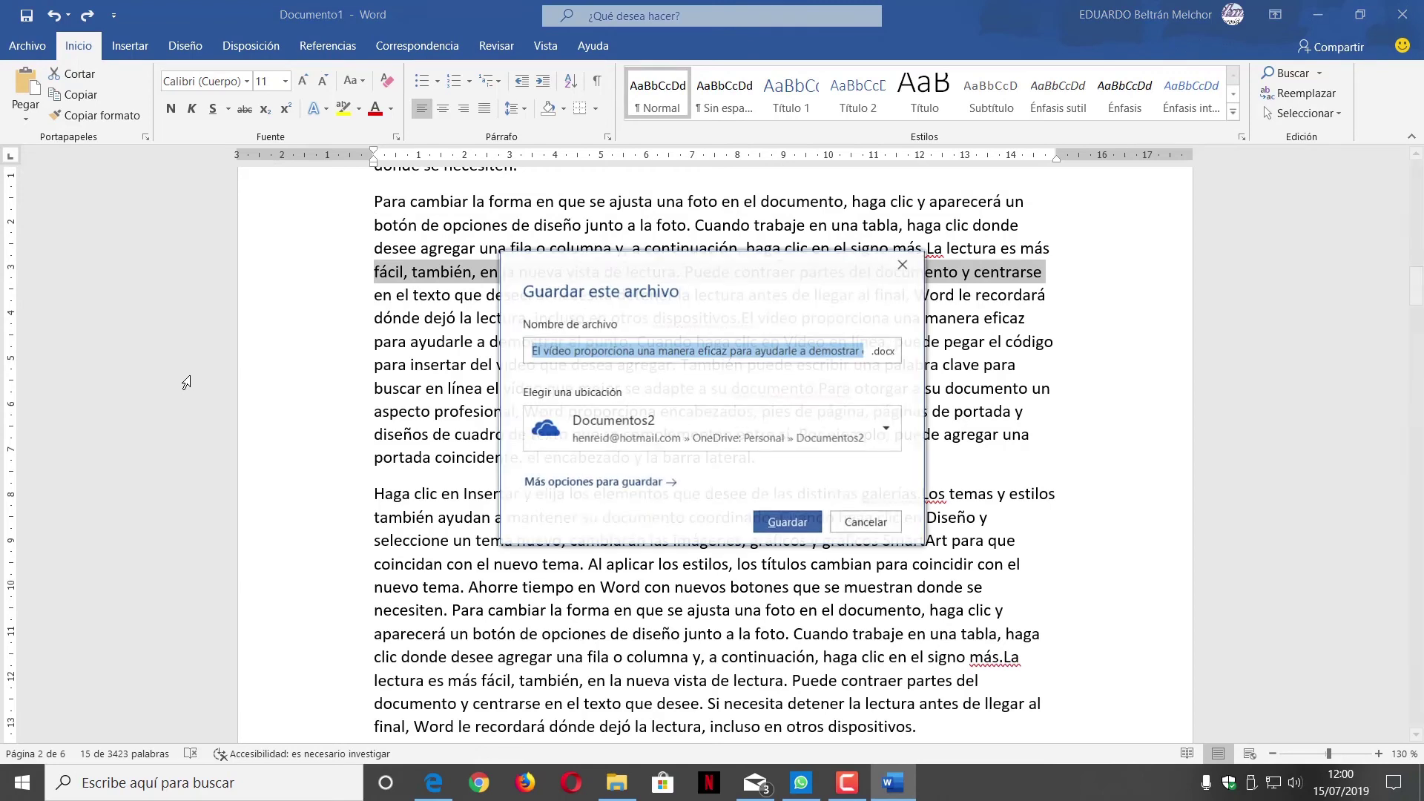
{"action": "left_click", "coordinate": [903, 271]}
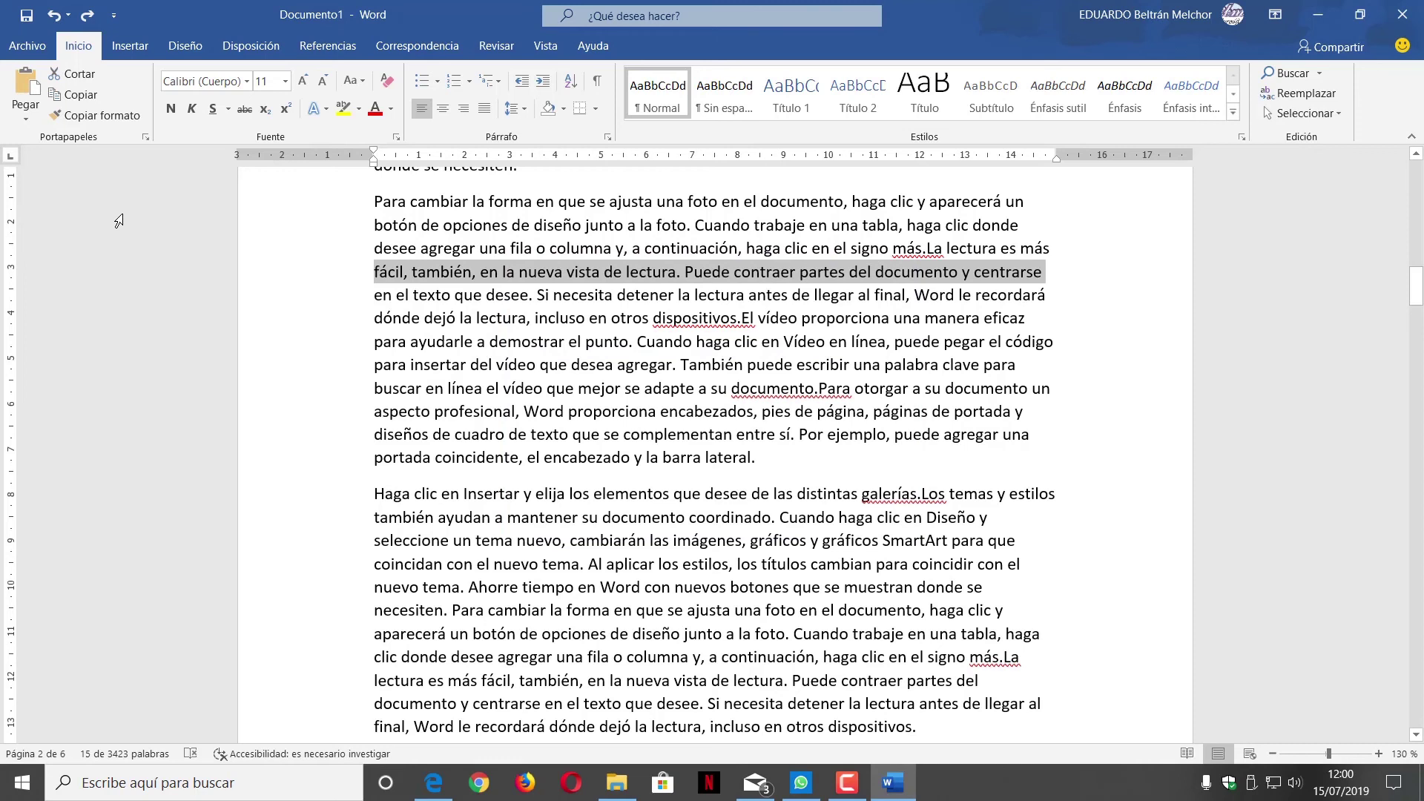
{"action": "key", "text": "alt"}
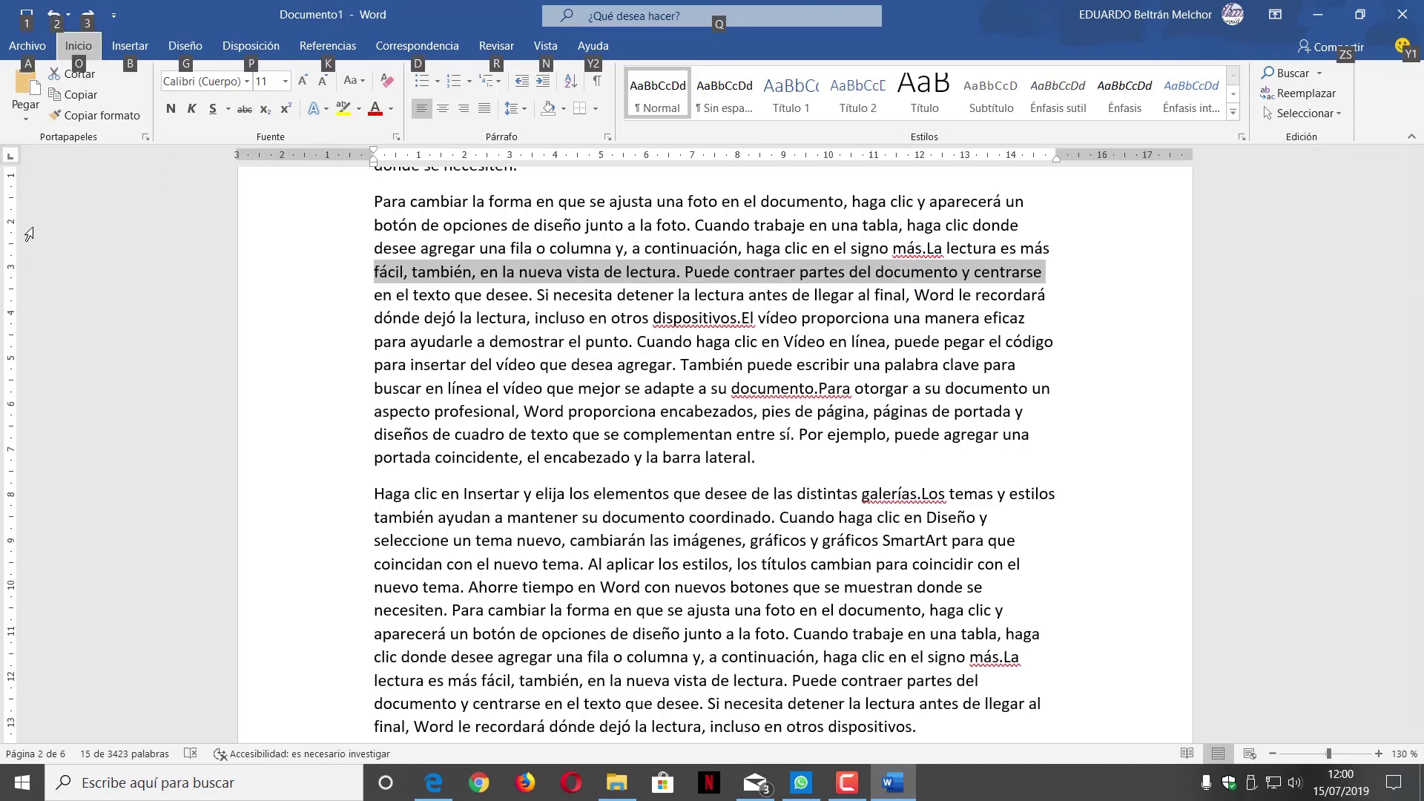
{"action": "left_click", "coordinate": [110, 256]}
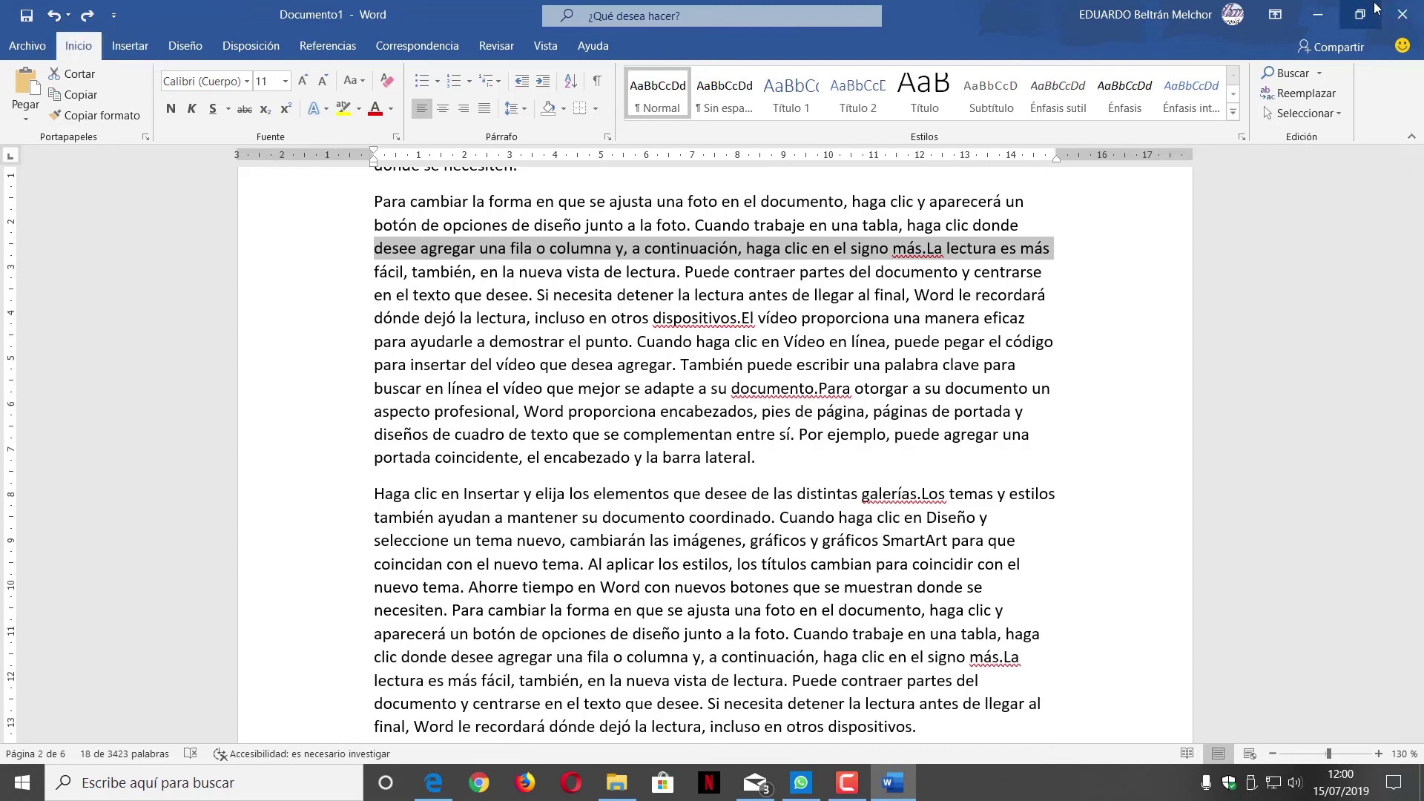
Minimise the Documento1 Word window.
{"action": "left_click", "coordinate": [1324, 17]}
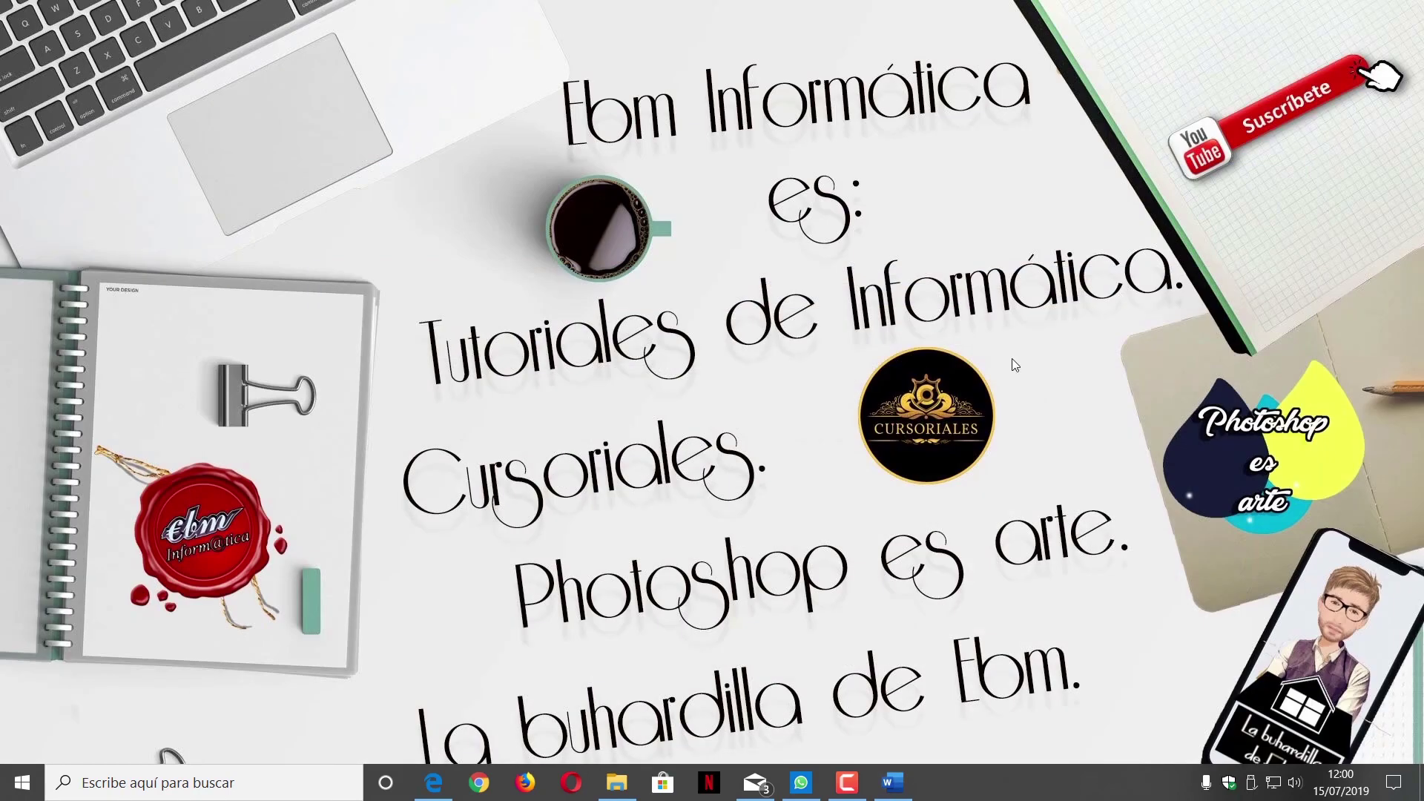